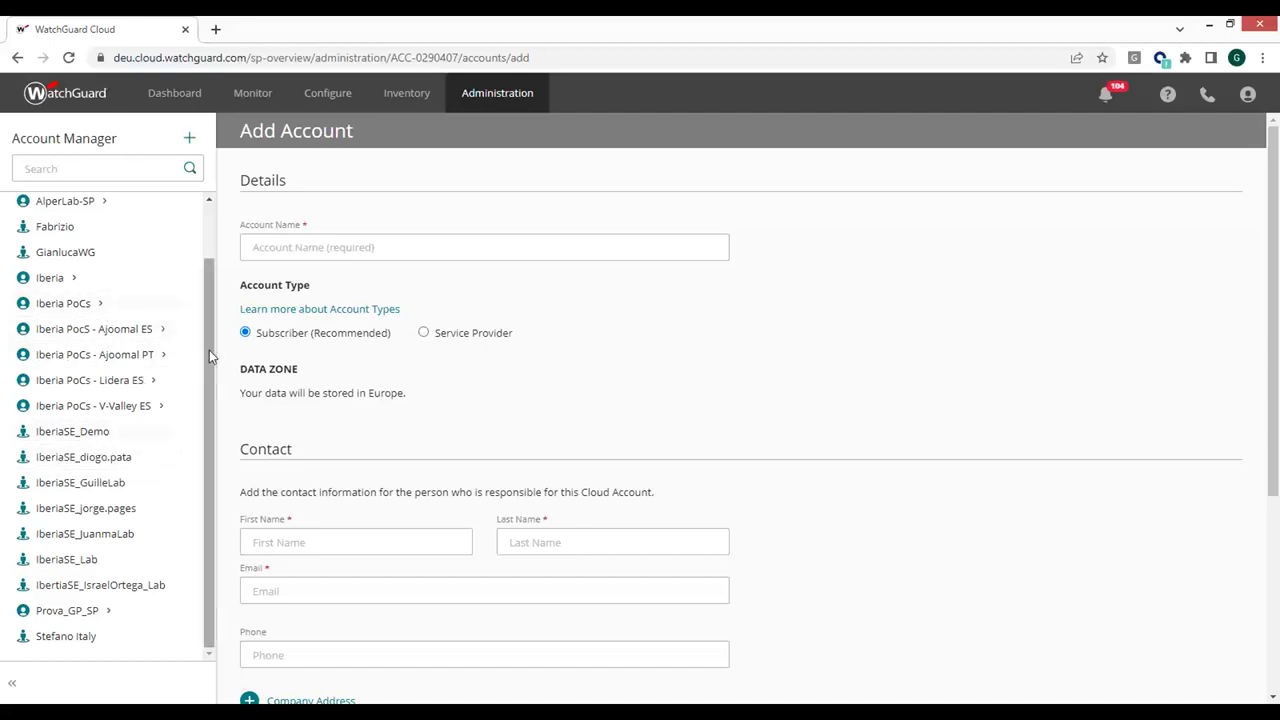
# Step: Open the administration details of the subscriber account whose name ends in WG
pyautogui.scroll(2, 209, 350)
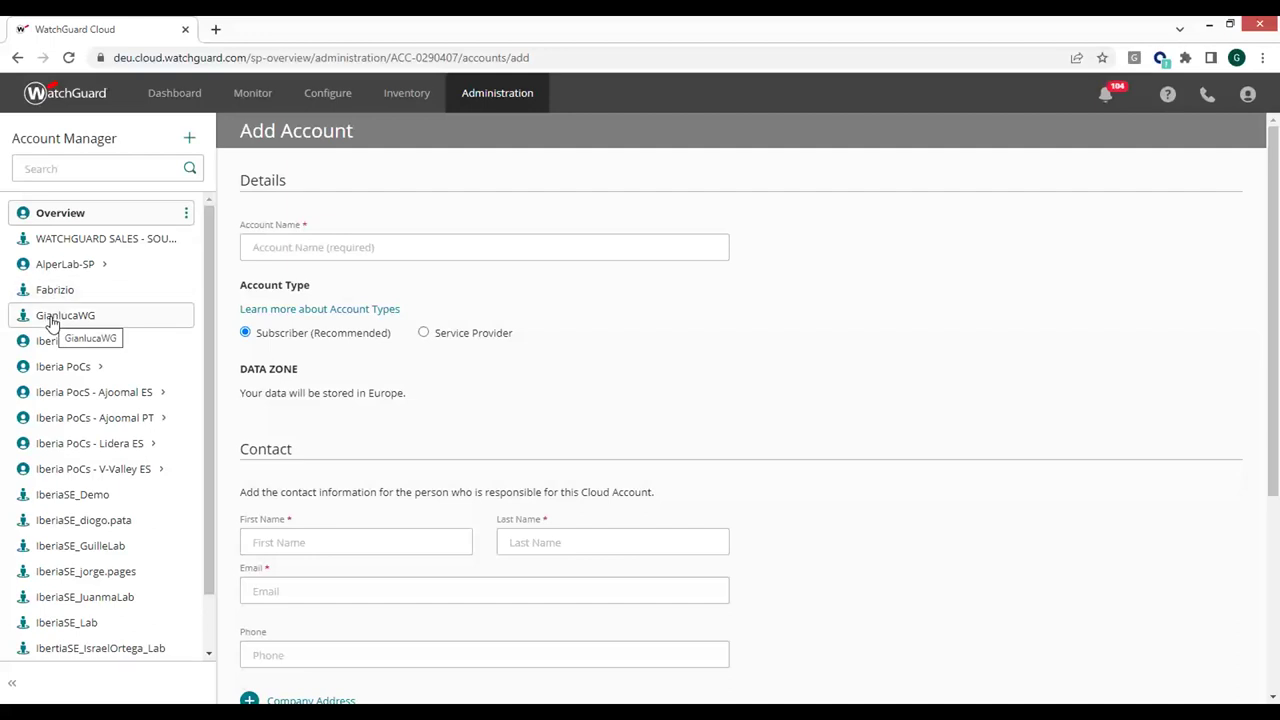
pyautogui.click(52, 320)
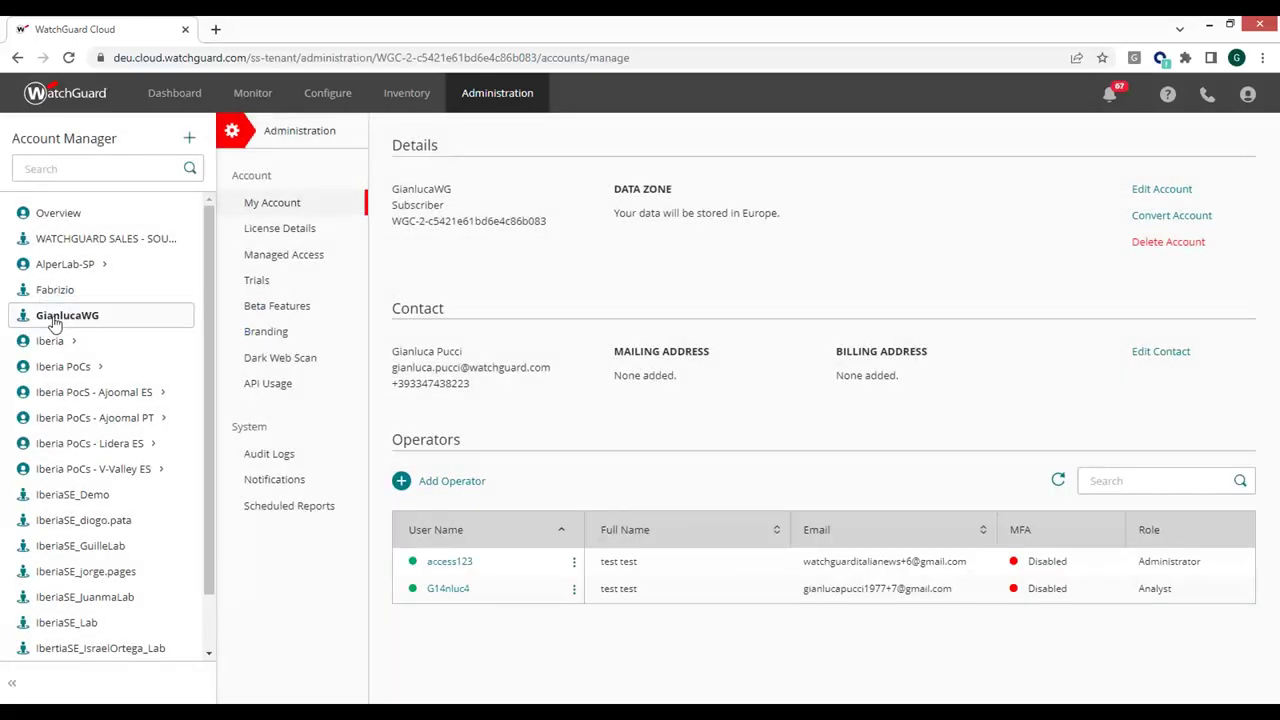
pyautogui.click(495, 96)
# Step: Review the new operator form for this account, including the role choices and multi-factor authentication option, and cancel it
pyautogui.click(403, 484)
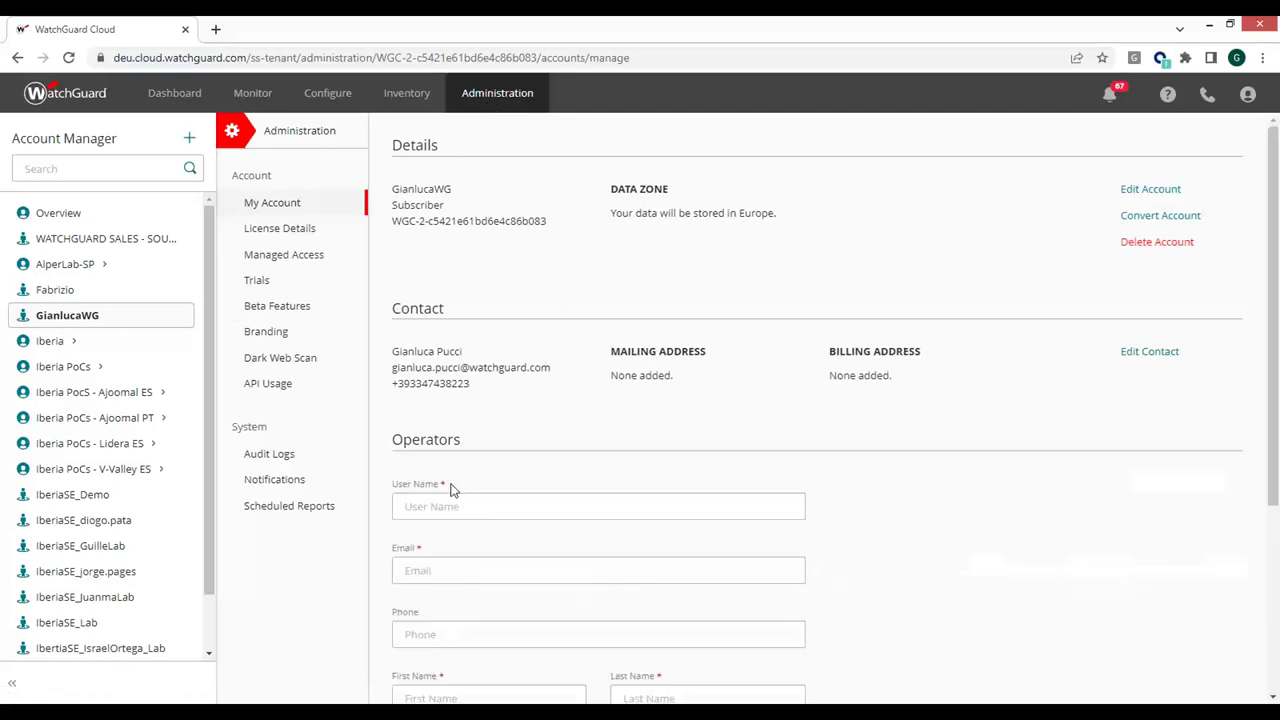
pyautogui.click(790, 460)
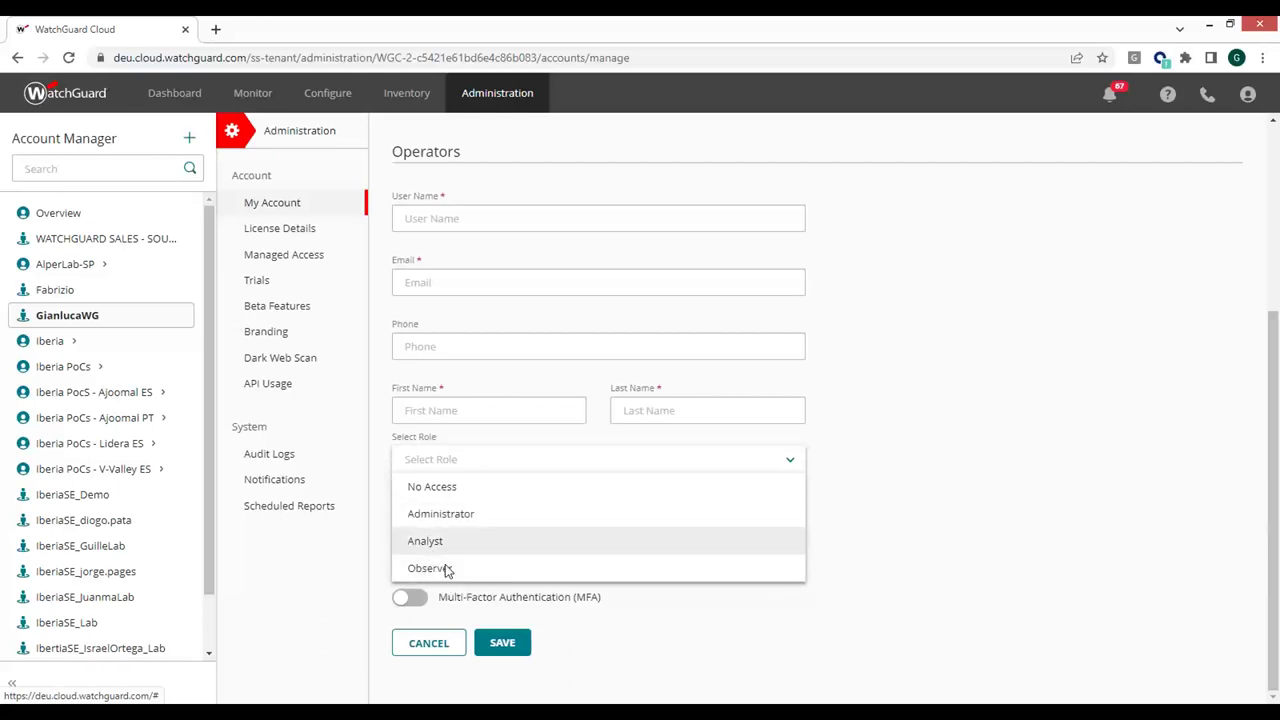
pyautogui.click(995, 443)
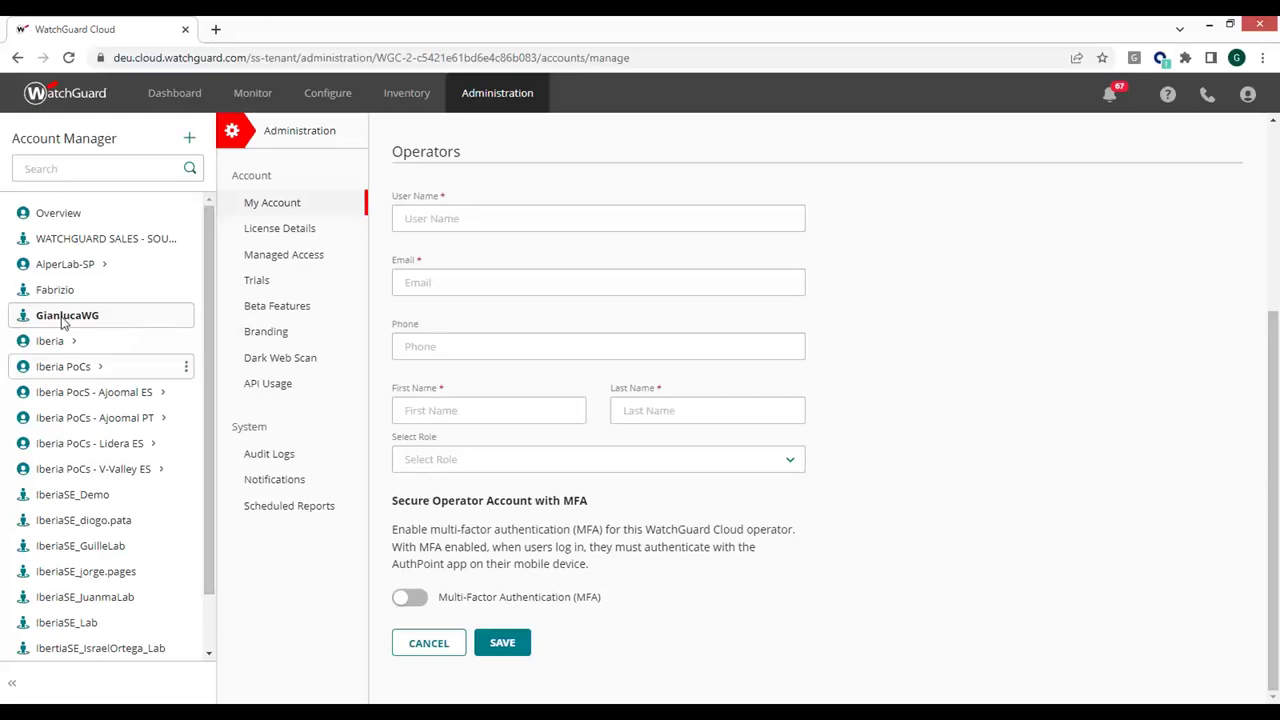
pyautogui.scroll(3, 713, 466)
pyautogui.scroll(-3, 554, 446)
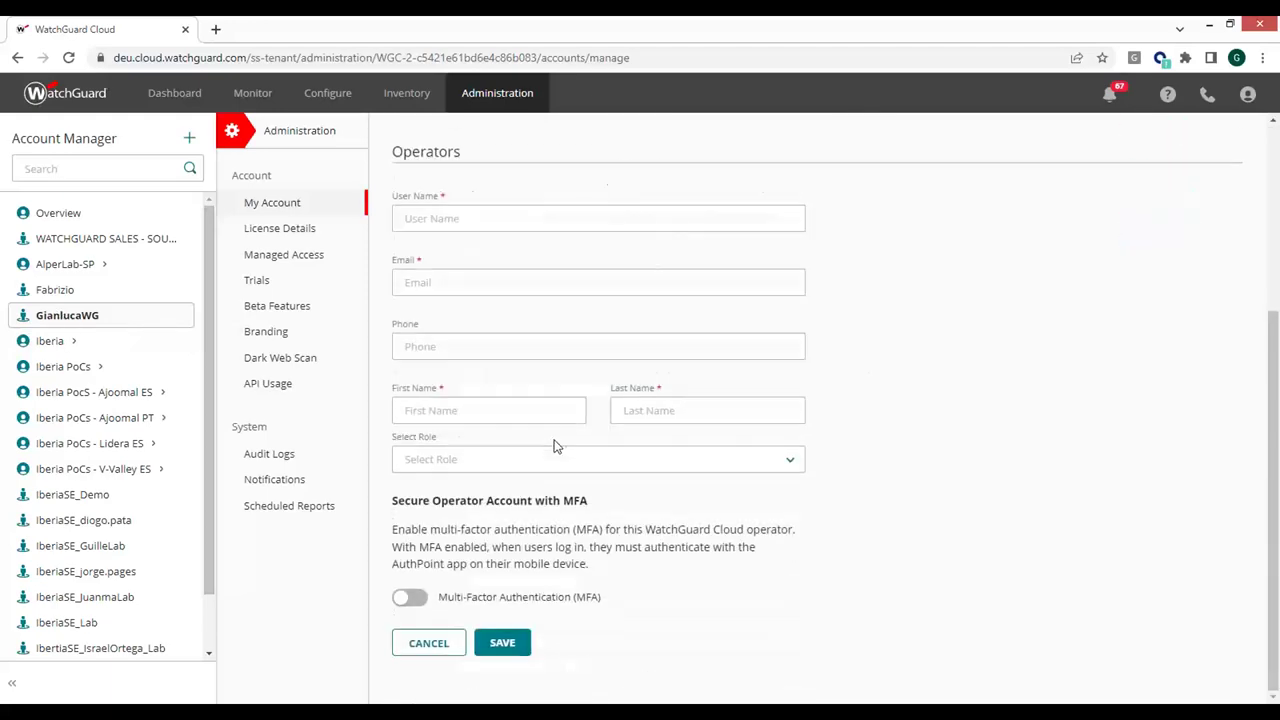
pyautogui.scroll(3, 554, 449)
pyautogui.scroll(-3, 588, 684)
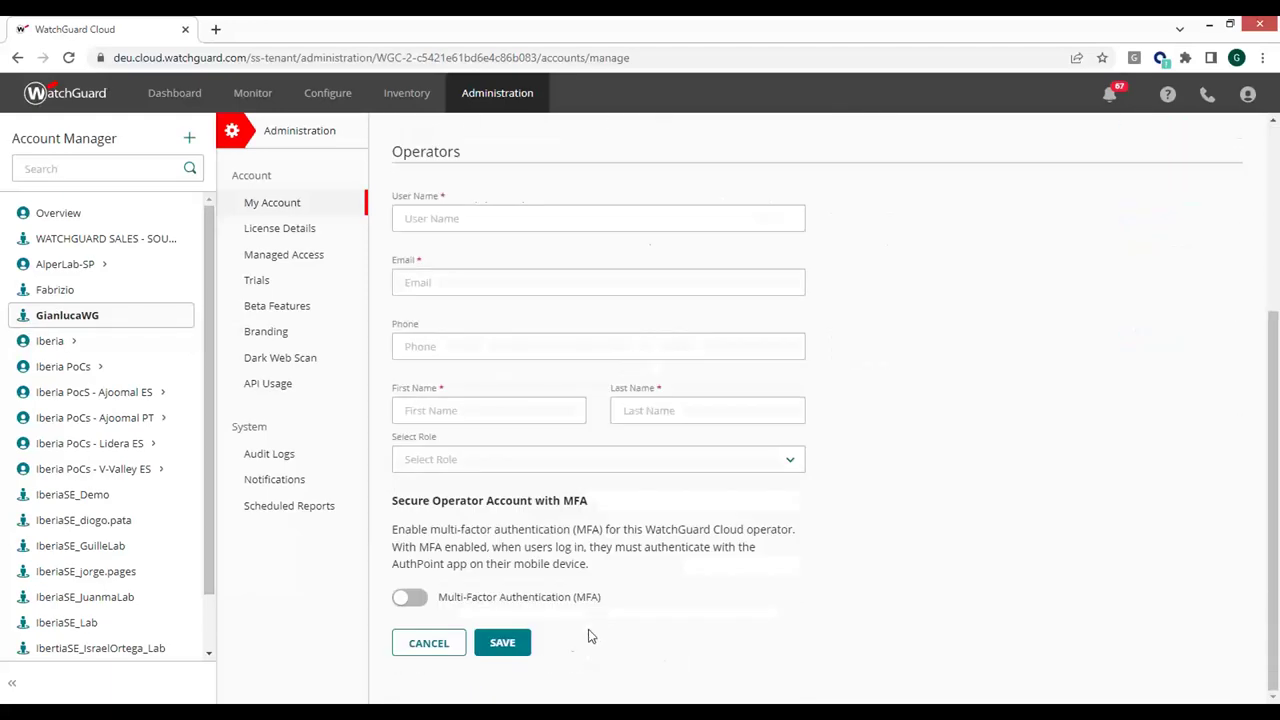
pyautogui.click(429, 649)
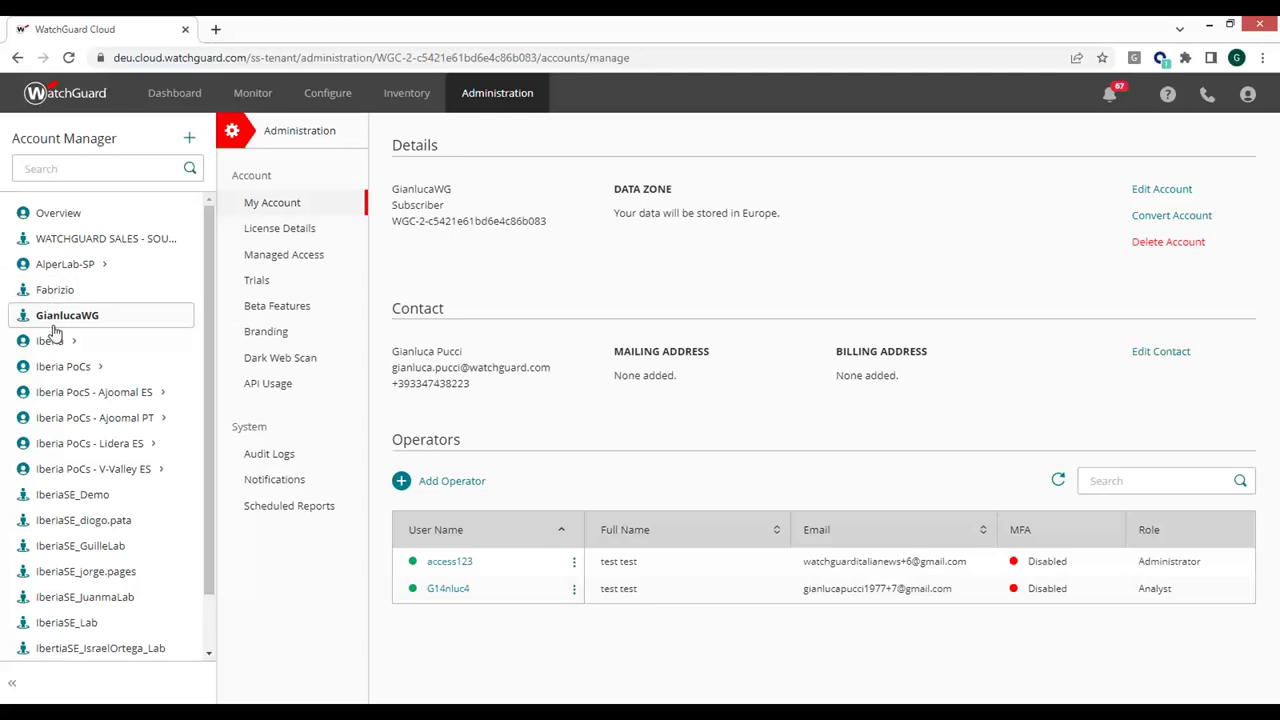
# Step: View the confirmation for converting this subscriber account to a Service Provider account, and close it without converting
pyautogui.click(1162, 218)
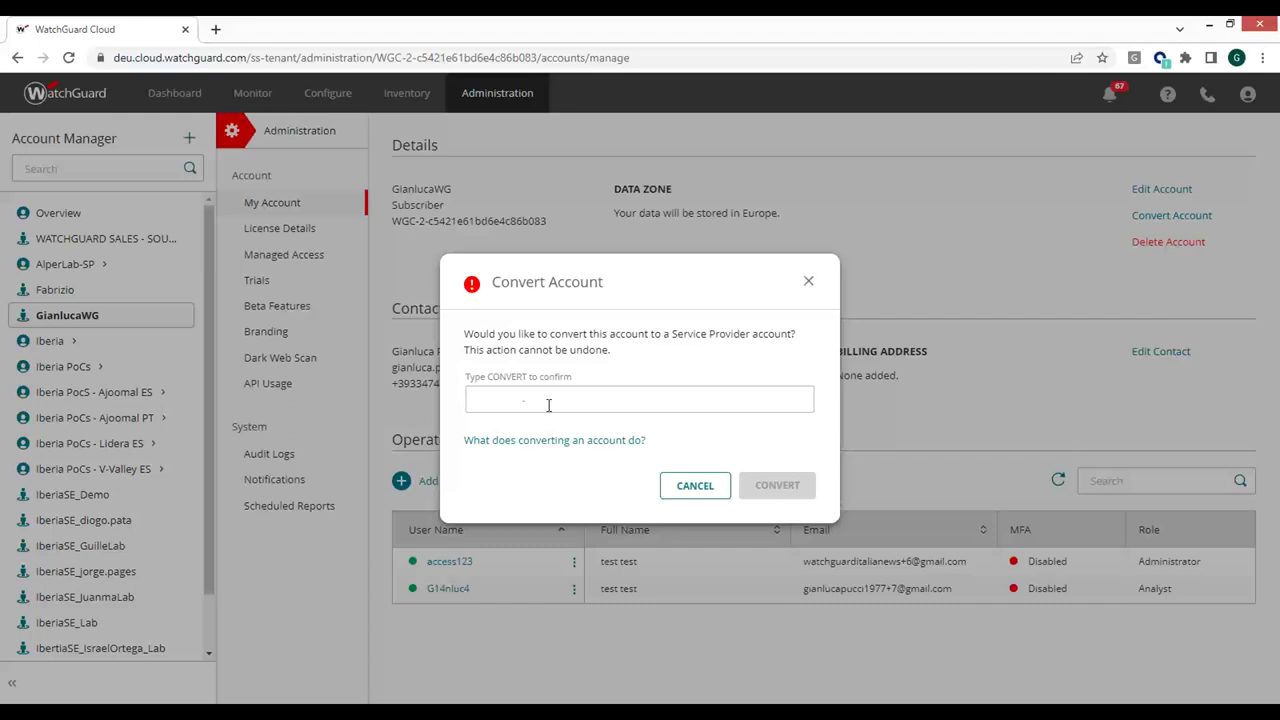
pyautogui.click(490, 403)
pyautogui.click(807, 284)
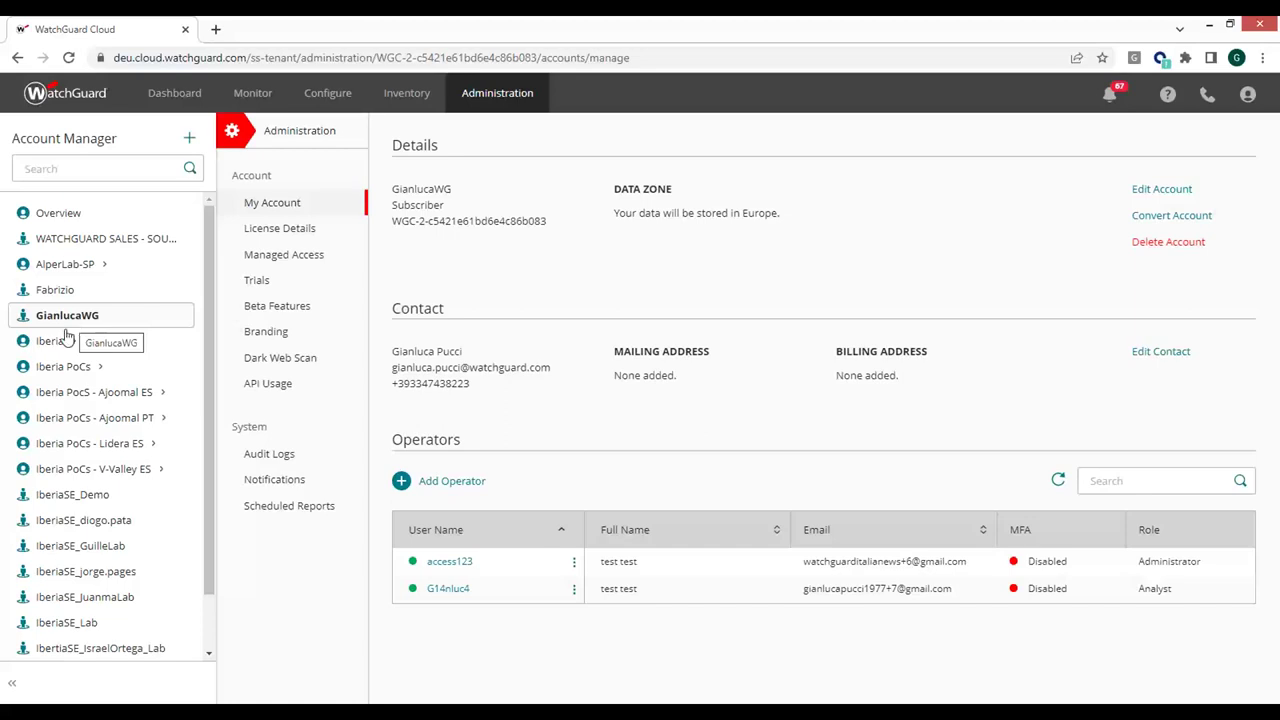
pyautogui.scroll(-1, 163, 481)
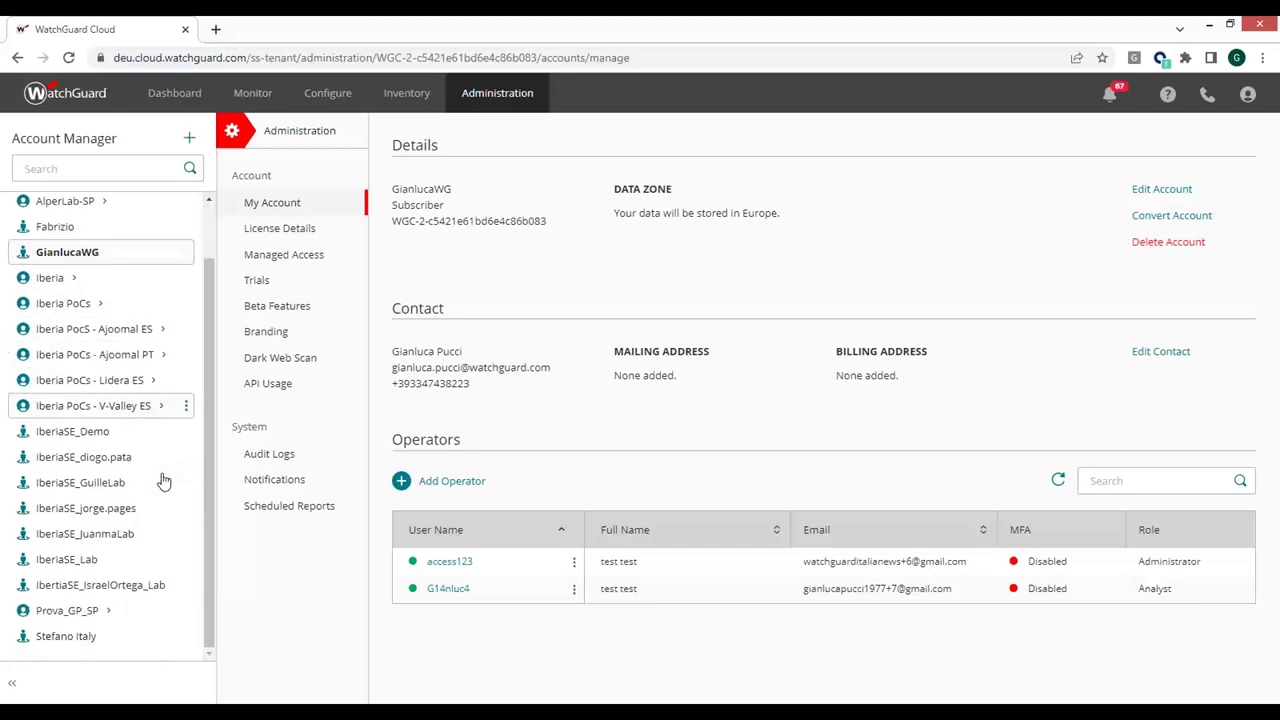
pyautogui.scroll(1, 166, 490)
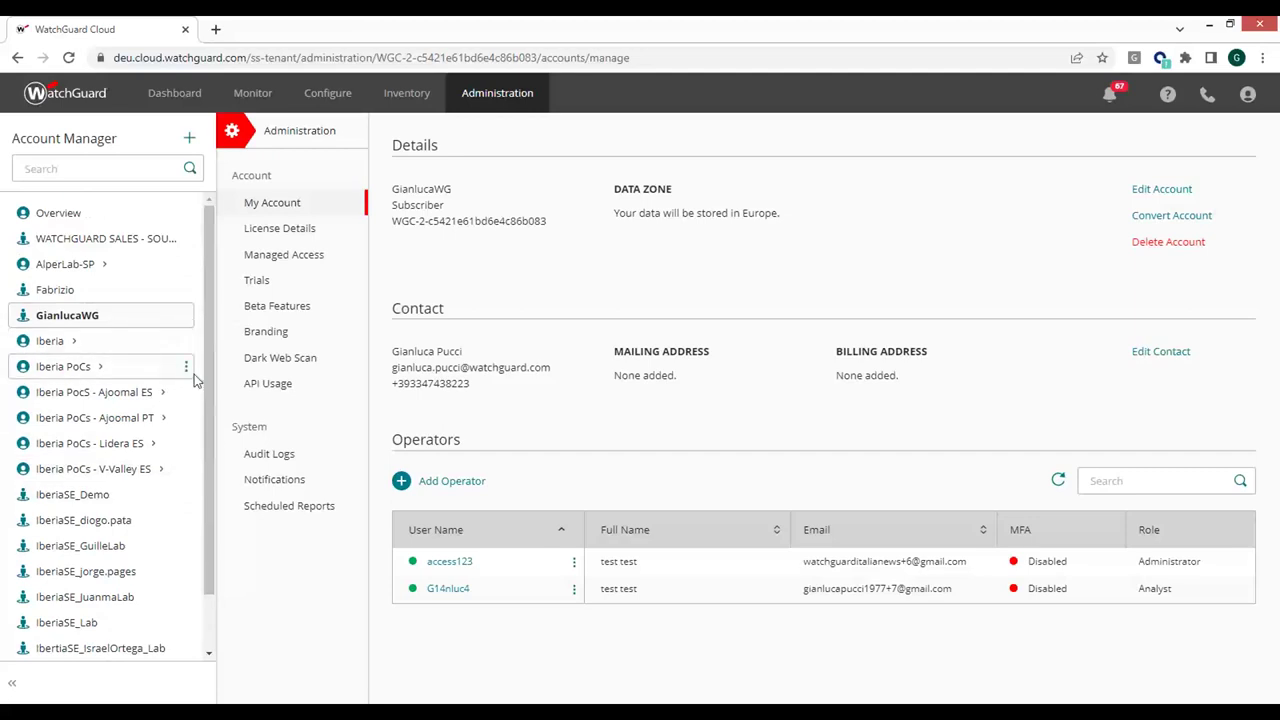
pyautogui.moveTo(212, 393)
pyautogui.mouseDown()
pyautogui.moveTo(211, 449)
pyautogui.moveTo(211, 412)
pyautogui.mouseUp()
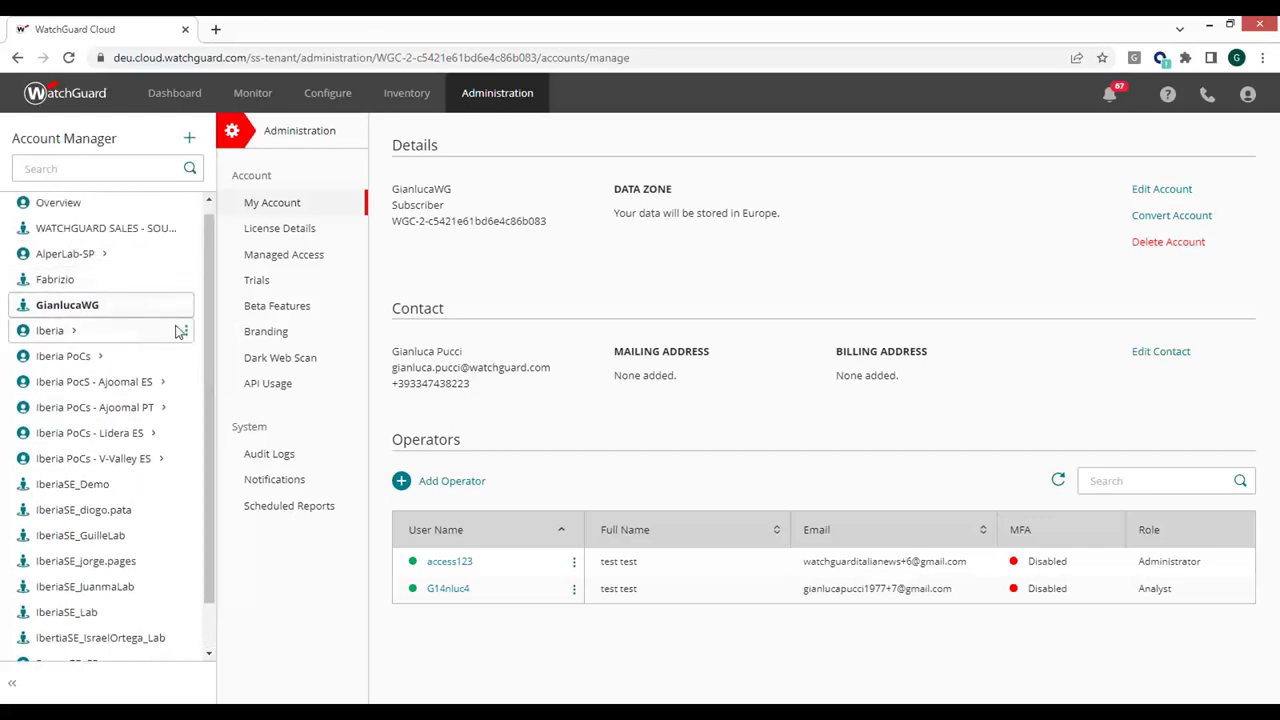
pyautogui.moveTo(209, 343); pyautogui.dragTo(201, 259)
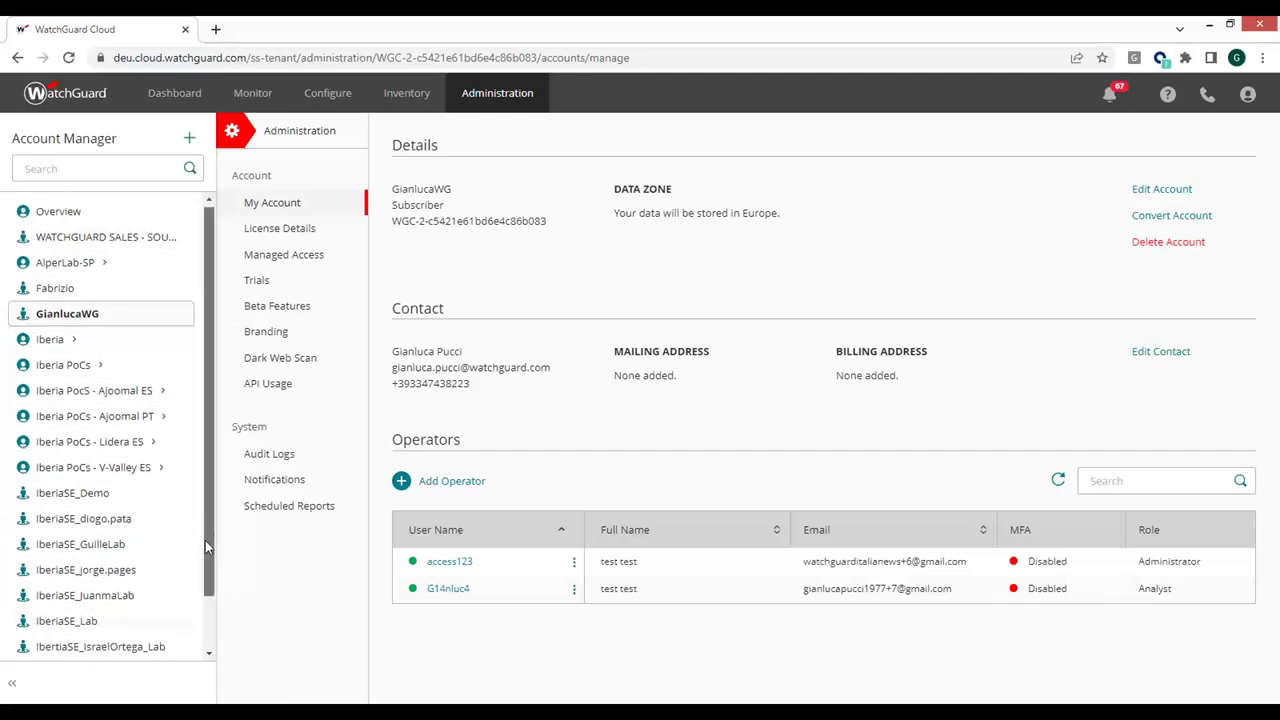
pyautogui.moveTo(205, 540)
pyautogui.mouseDown()
pyautogui.moveTo(202, 583)
pyautogui.moveTo(220, 526)
pyautogui.mouseUp()
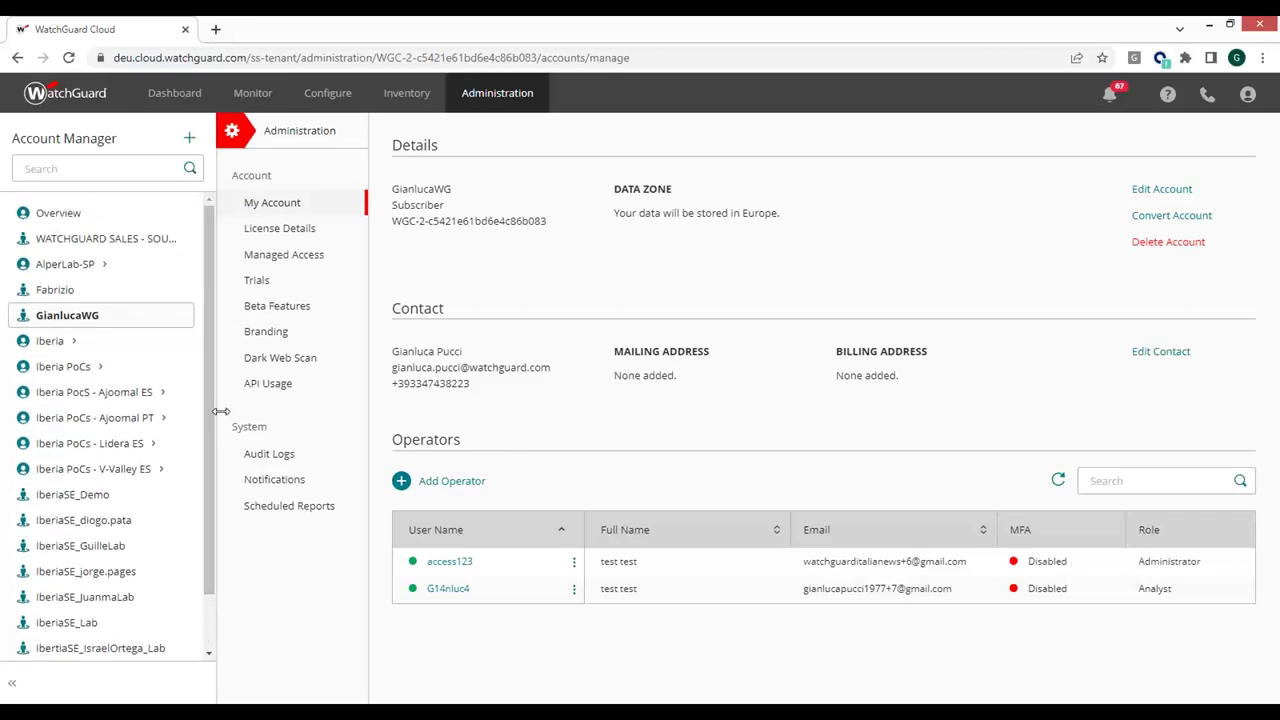
# Step: Show the account groups of the top-level service provider account and expand the IBERIA group
pyautogui.click(59, 214)
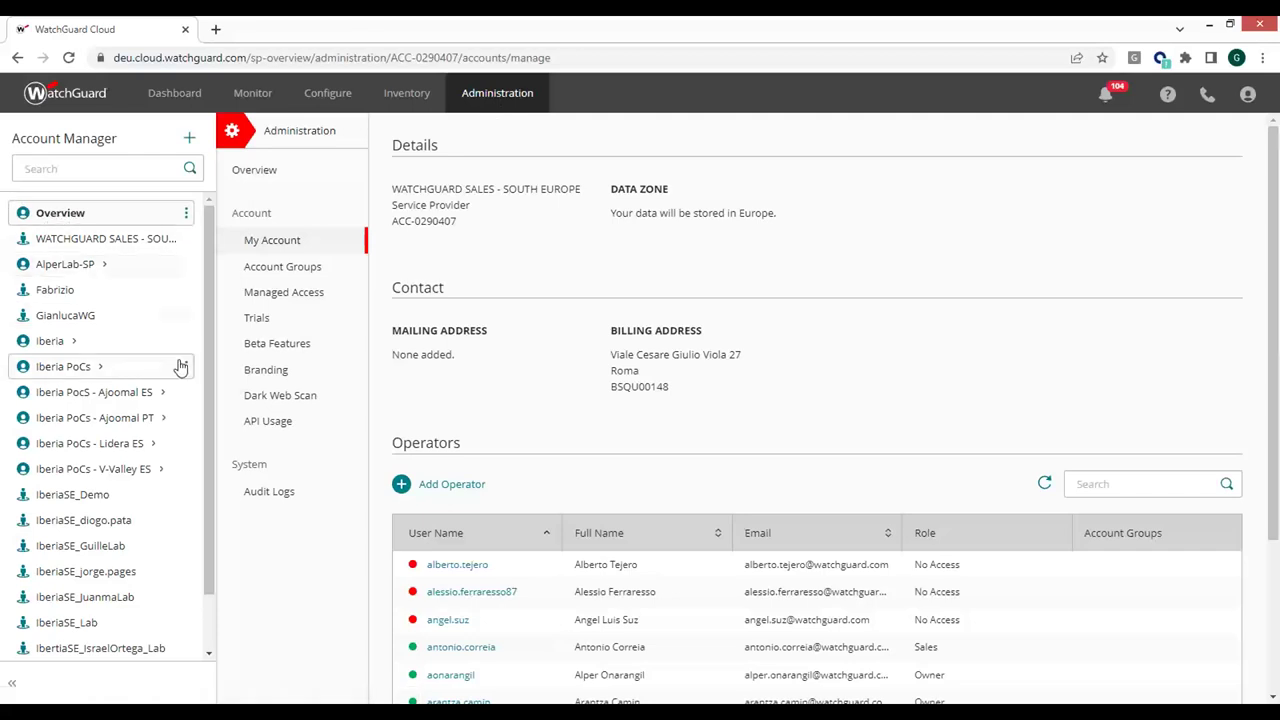
pyautogui.click(297, 267)
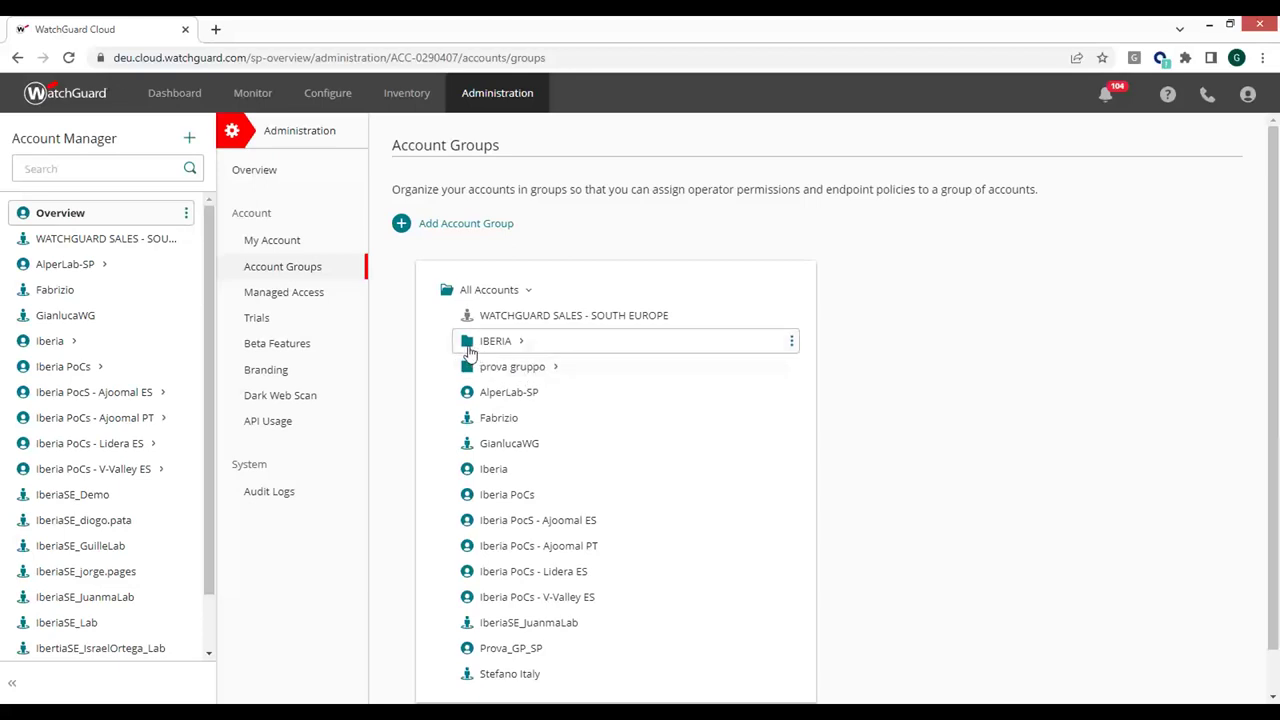
pyautogui.click(520, 343)
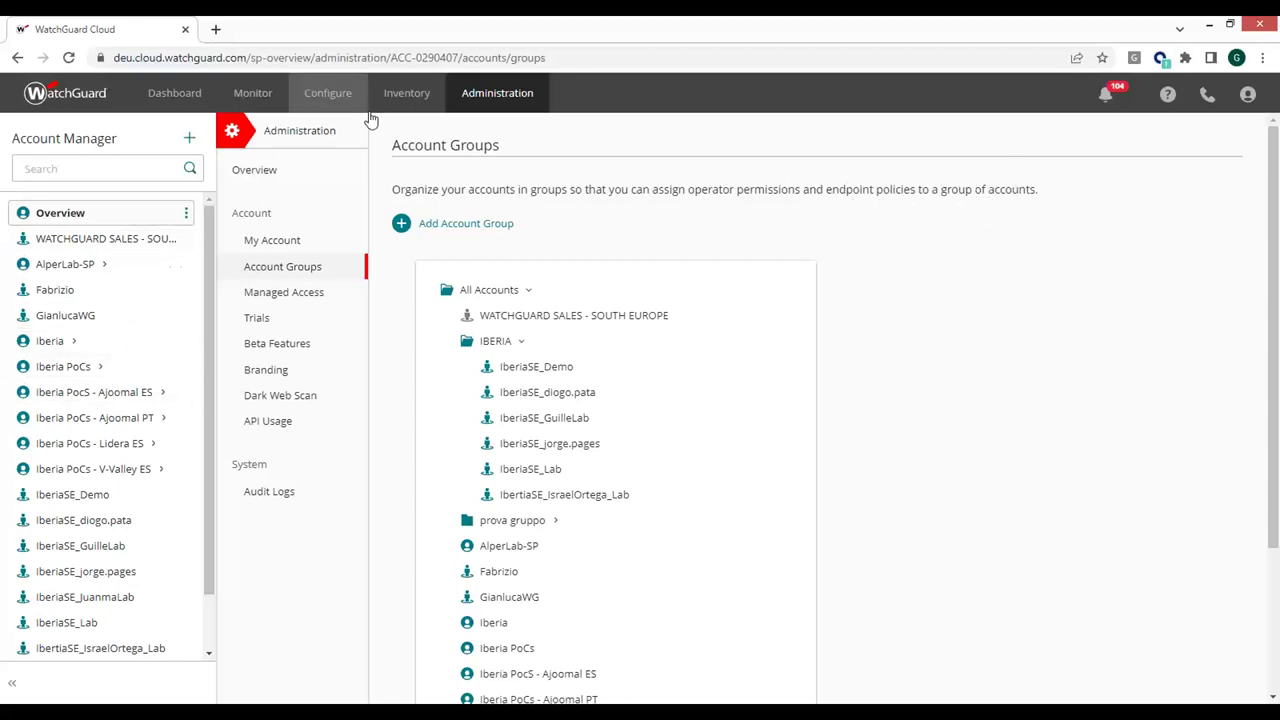
# Step: Return to the administration overview and look through the full list of managed accounts
pyautogui.click(497, 95)
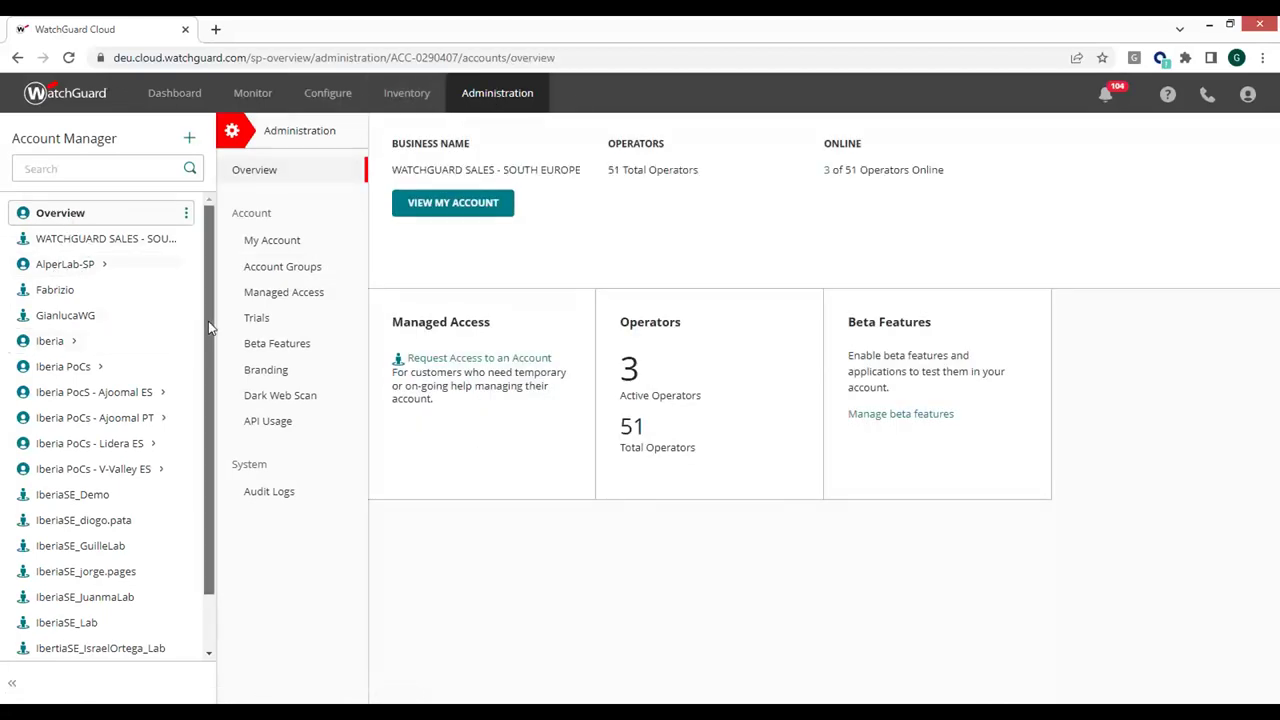
pyautogui.scroll(-1, 208, 321)
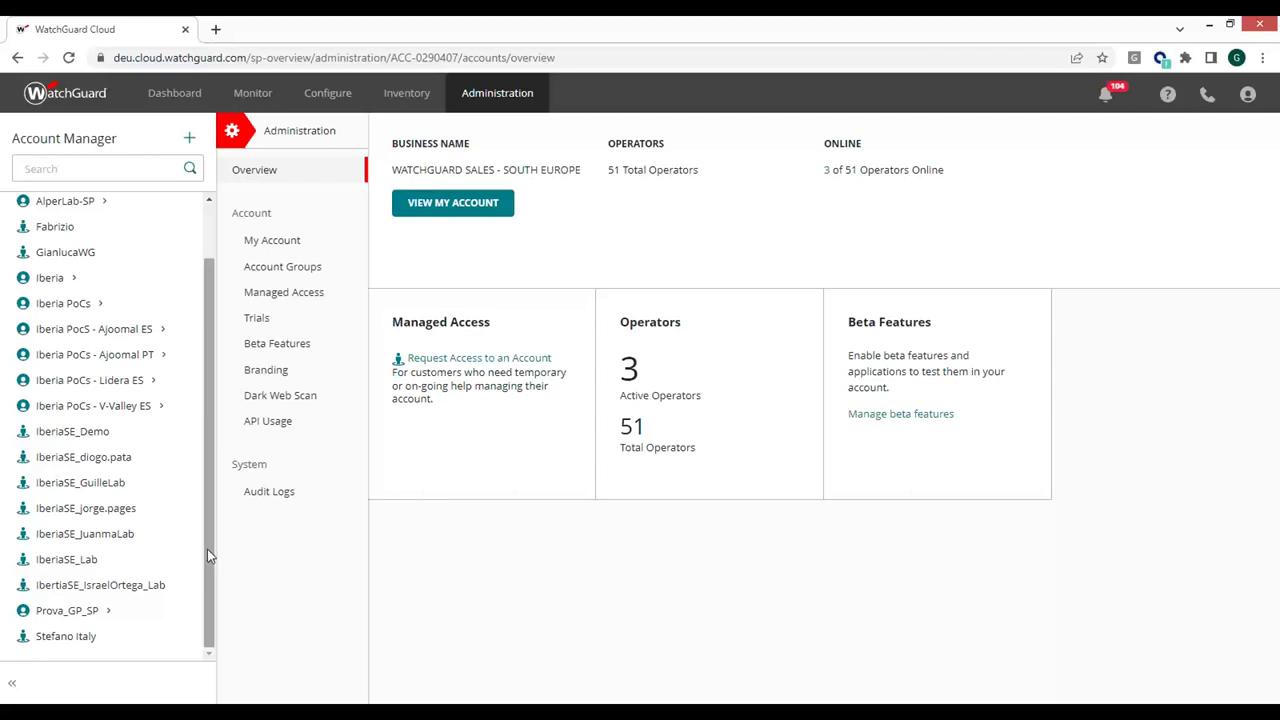
pyautogui.moveTo(207, 549); pyautogui.dragTo(221, 493)
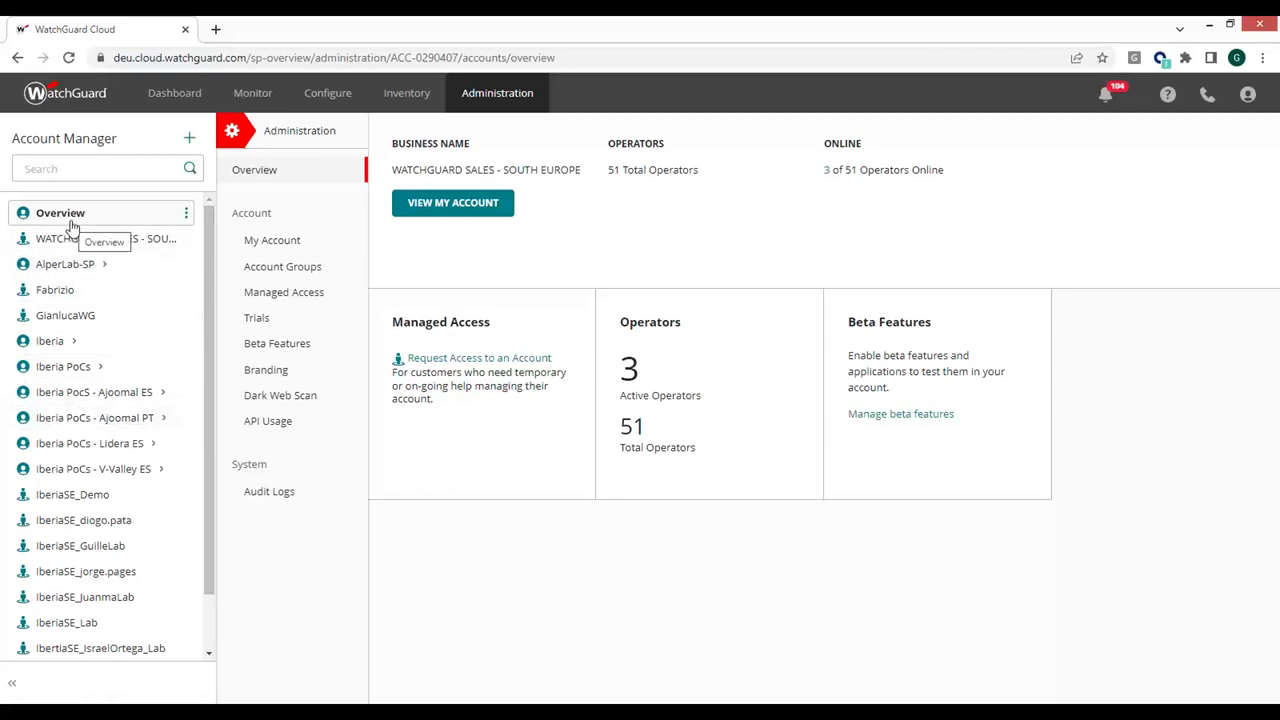
# Step: Examine the service provider's inventory summary, and its AuthPoint licenses and user allocation per subscriber
pyautogui.click(406, 93)
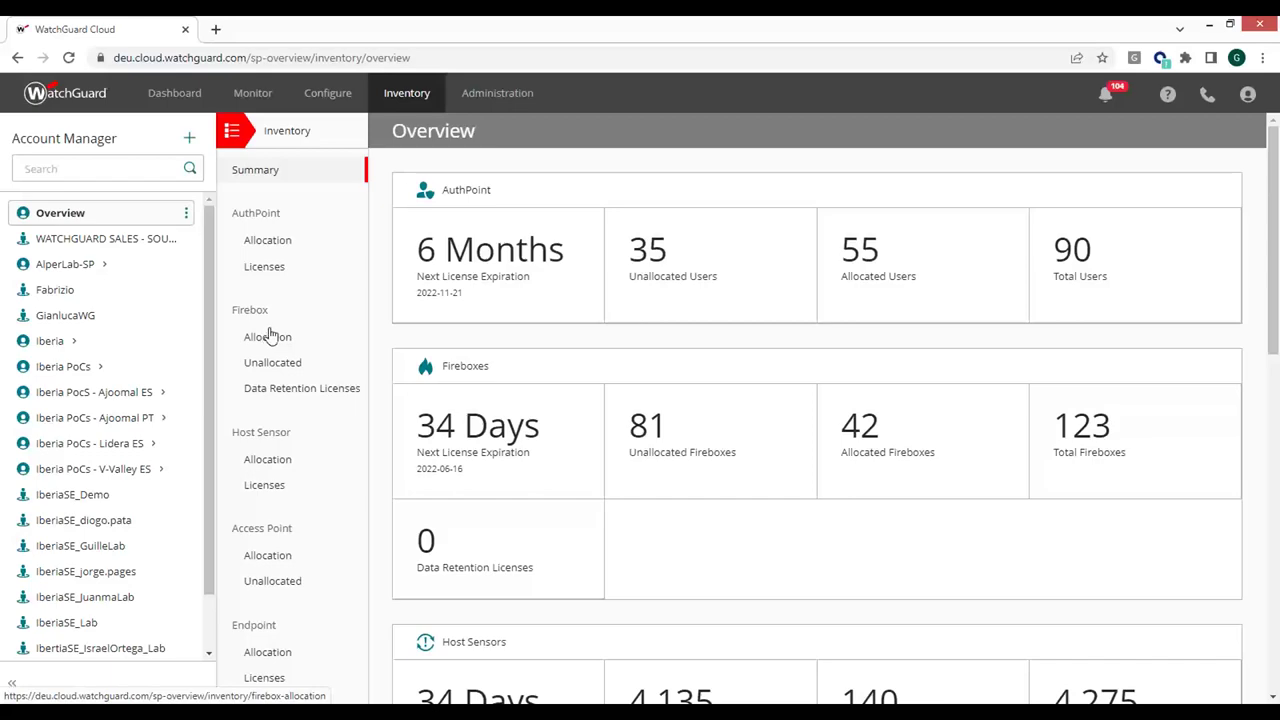
pyautogui.click(270, 268)
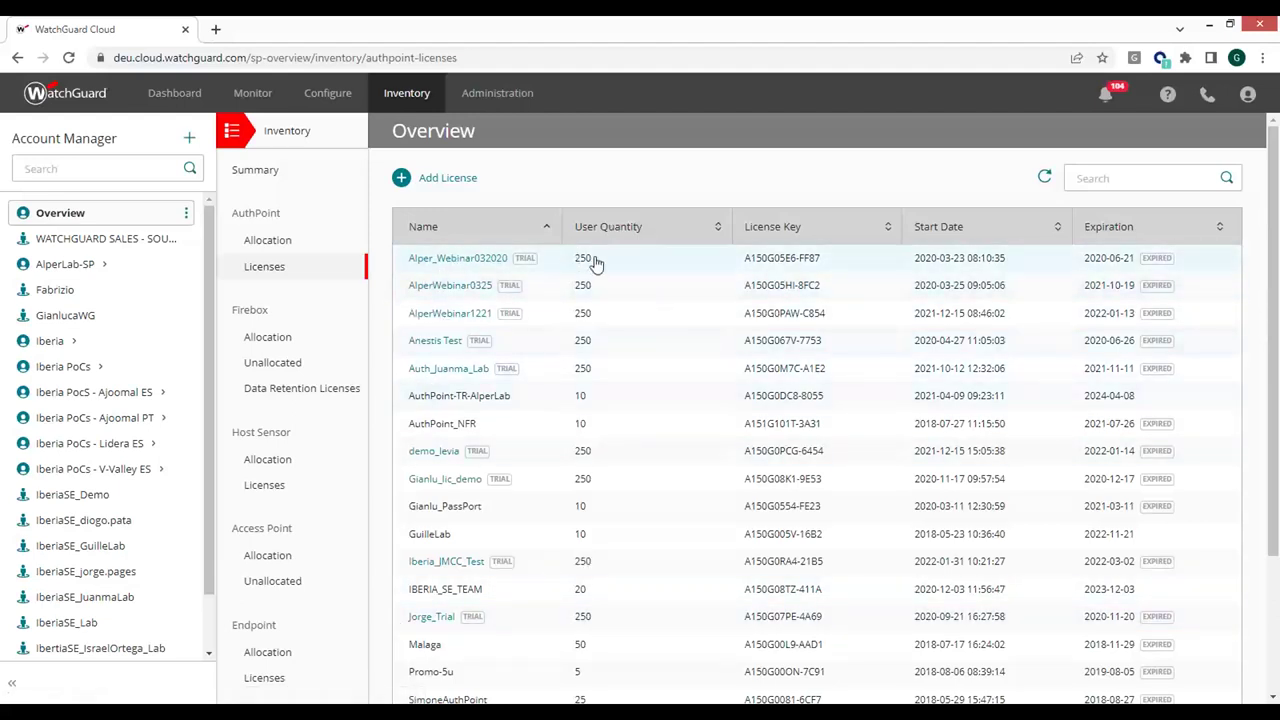
pyautogui.click(279, 245)
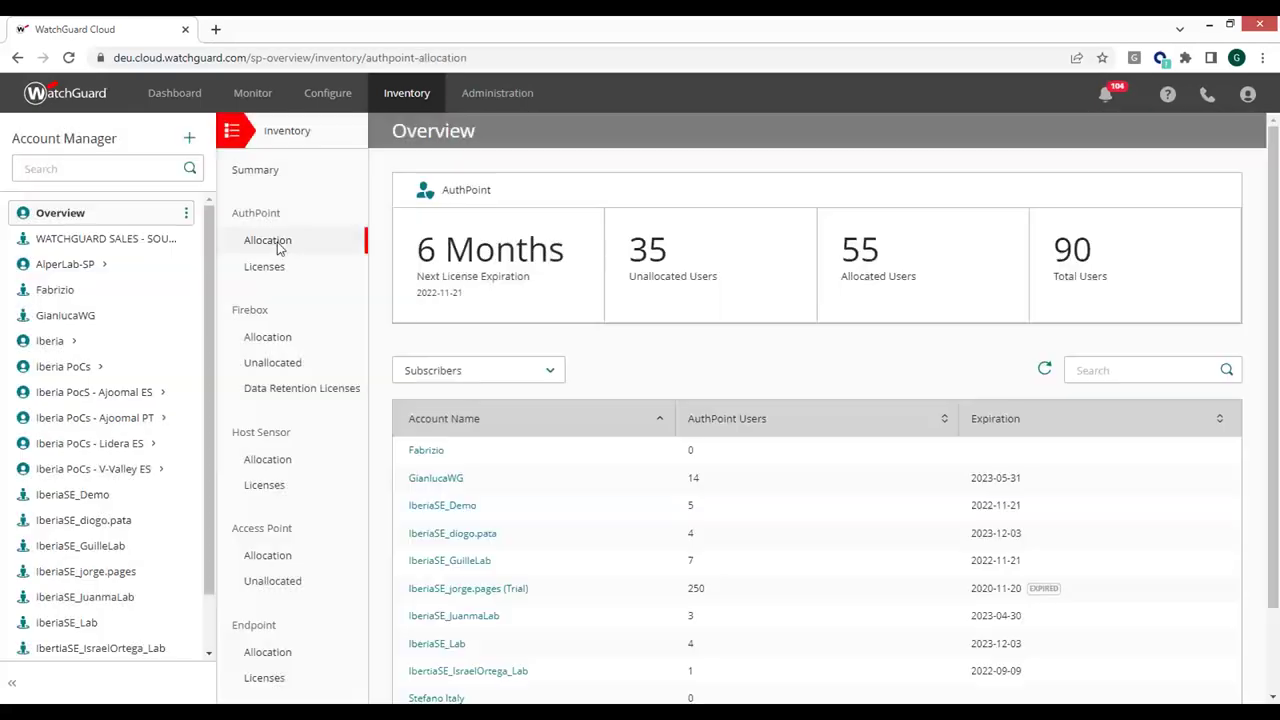
pyautogui.scroll(-1, 760, 471)
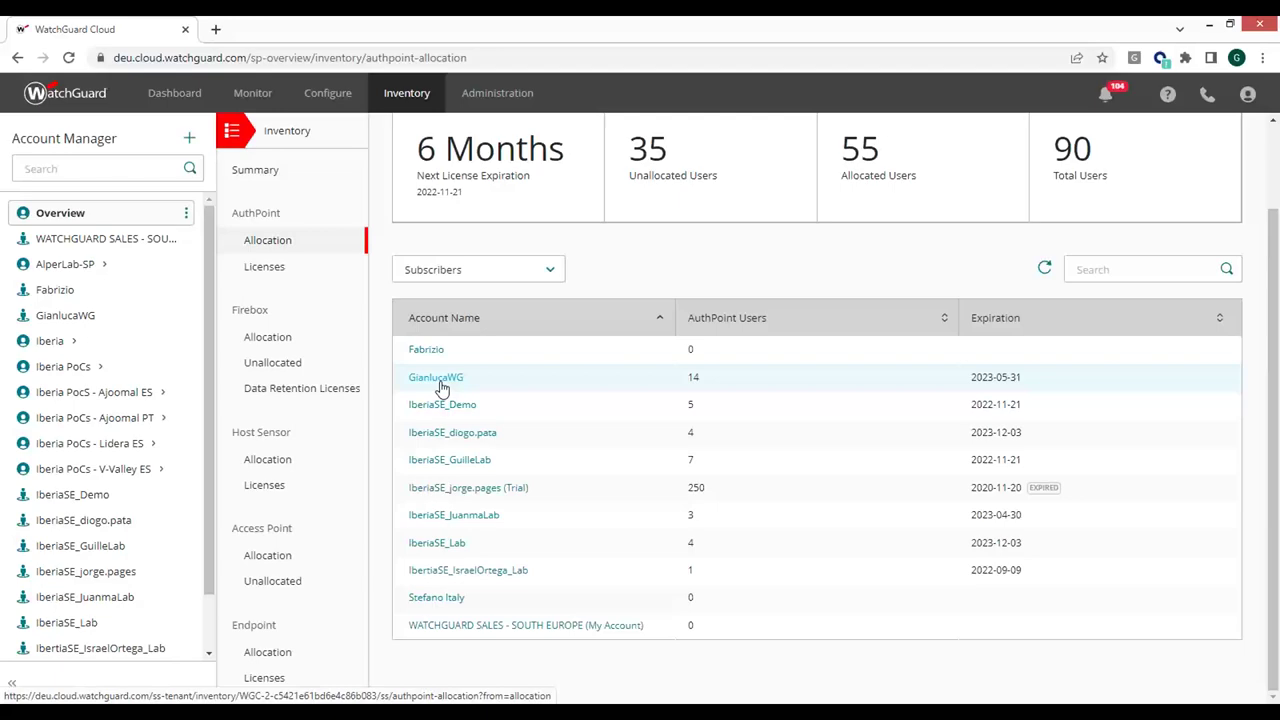
pyautogui.click(257, 270)
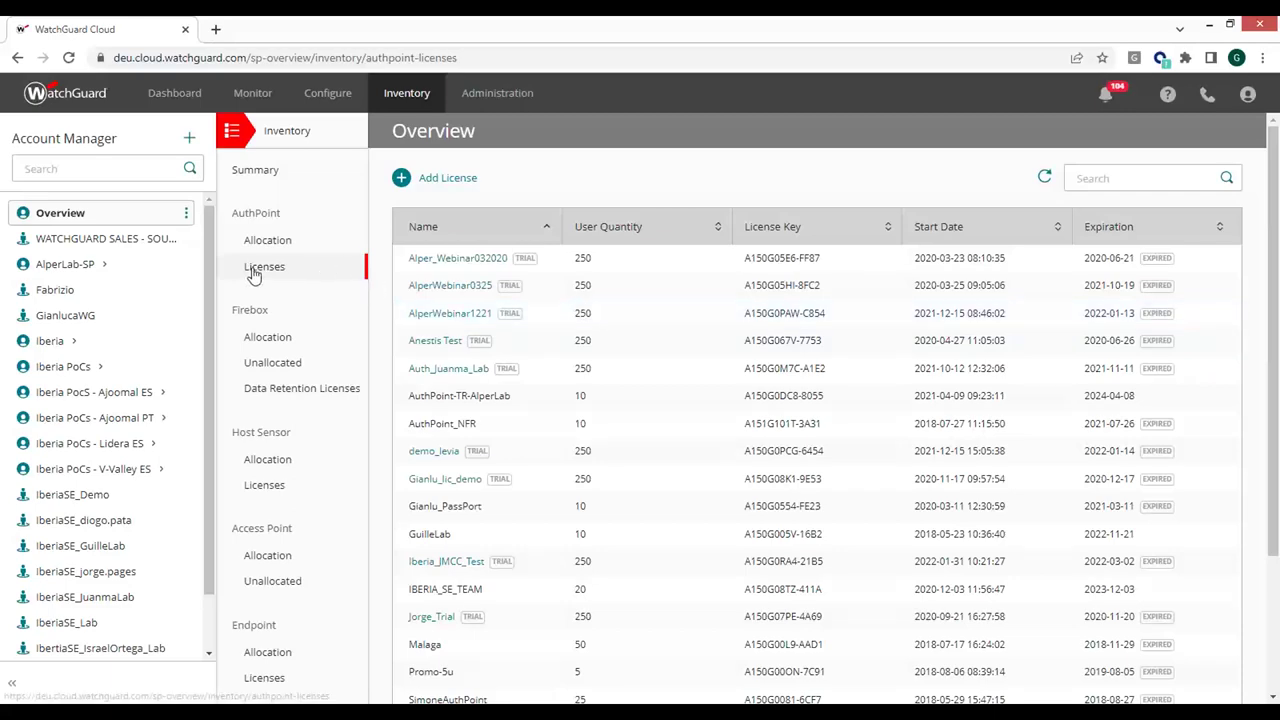
# Step: Examine the unallocated Fireboxes, the Firebox allocation by account and the data retention licenses
pyautogui.click(268, 365)
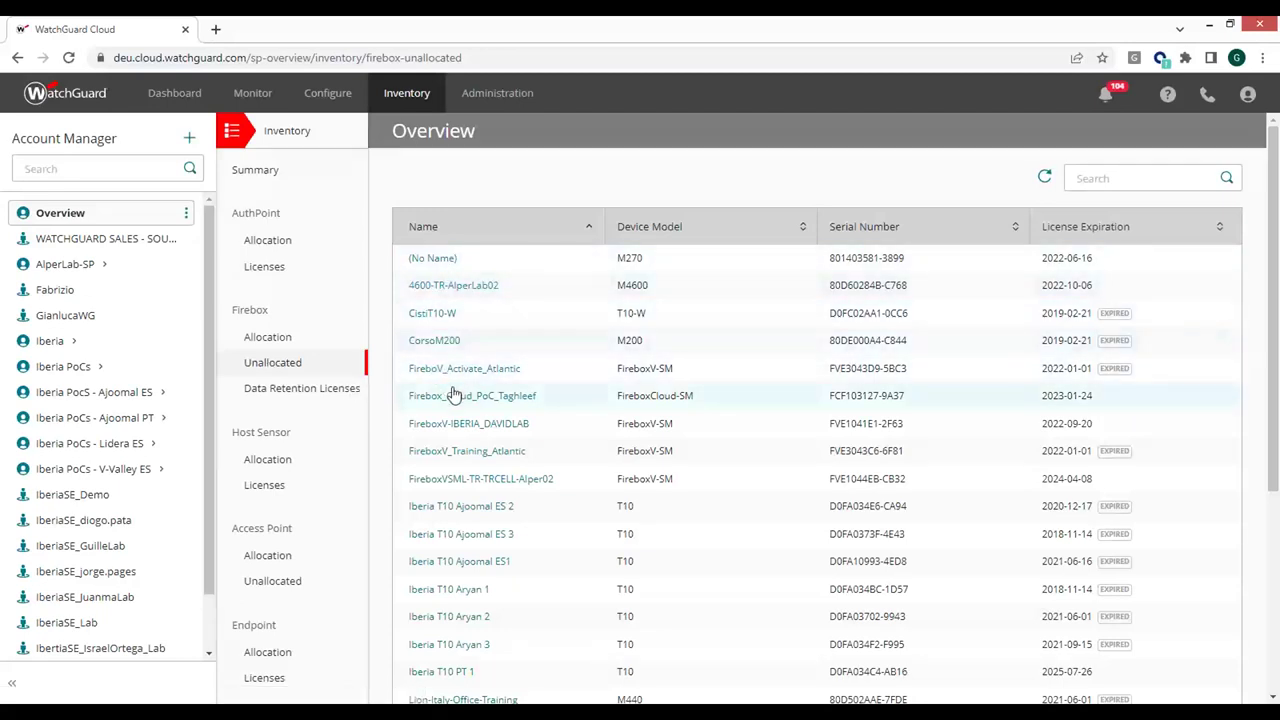
pyautogui.click(278, 340)
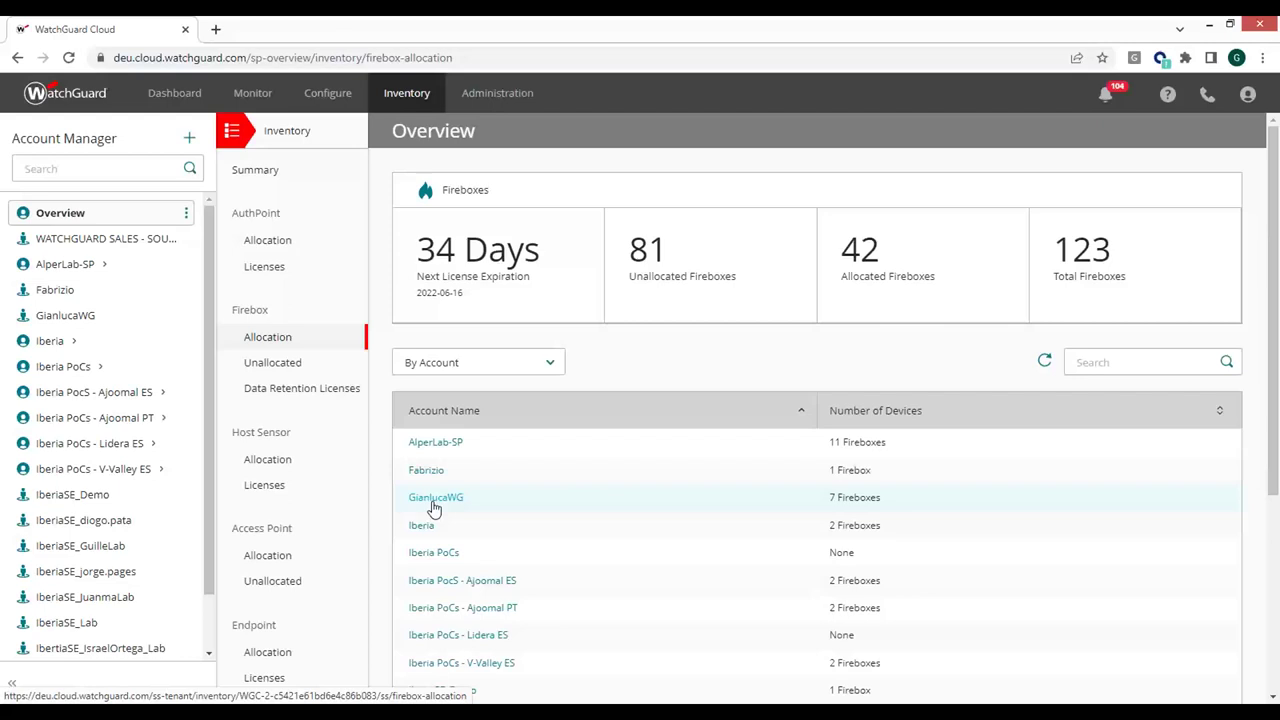
pyautogui.click(273, 394)
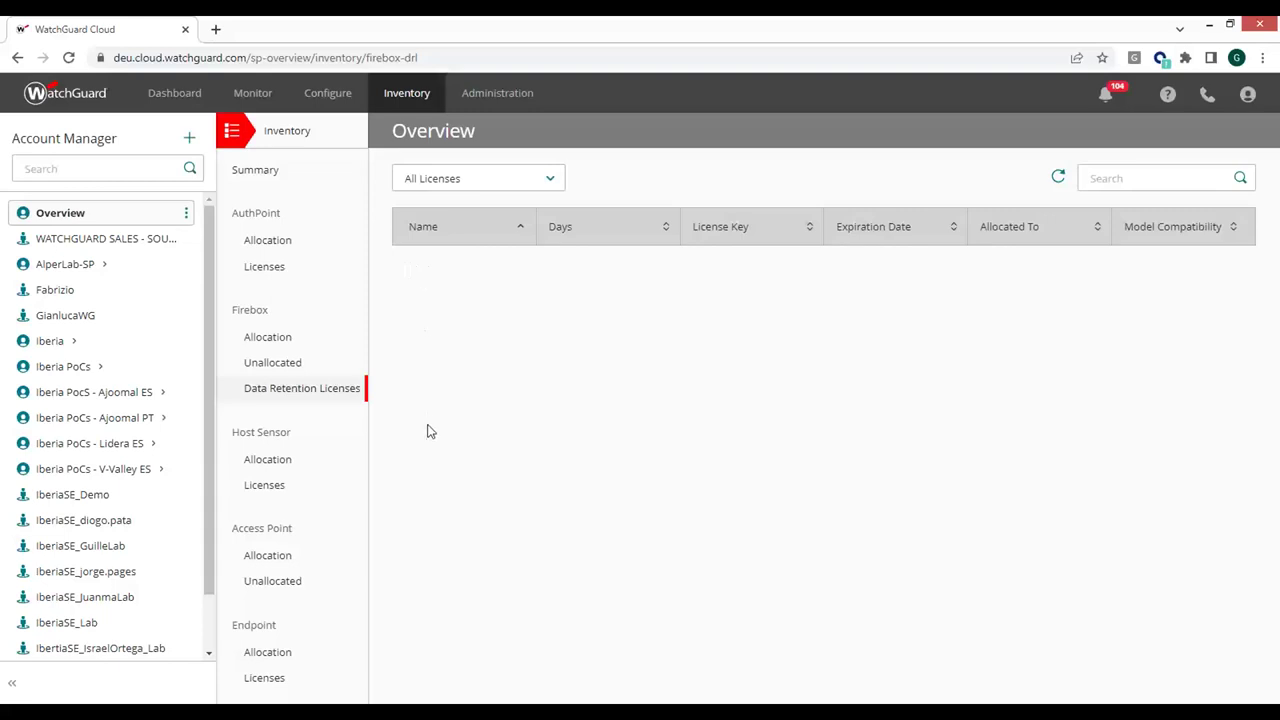
# Step: Examine the Host Sensor licenses and their allocation per subscriber
pyautogui.click(265, 487)
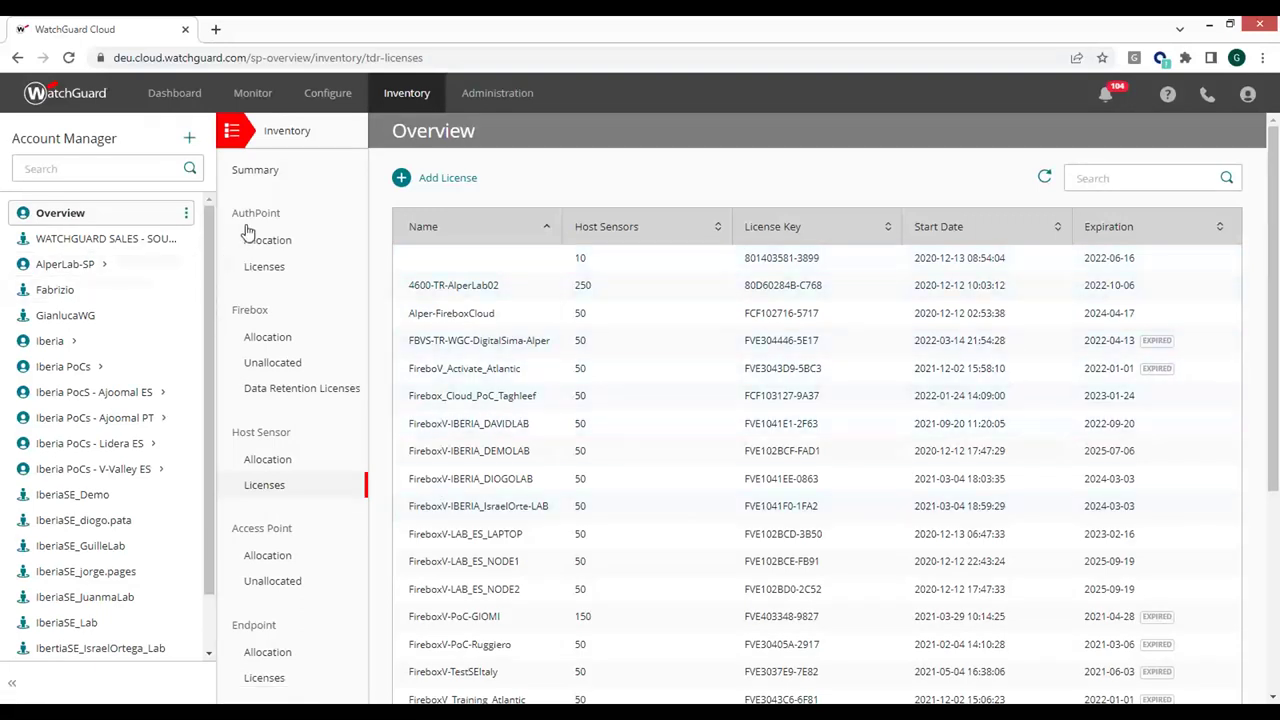
pyautogui.click(284, 584)
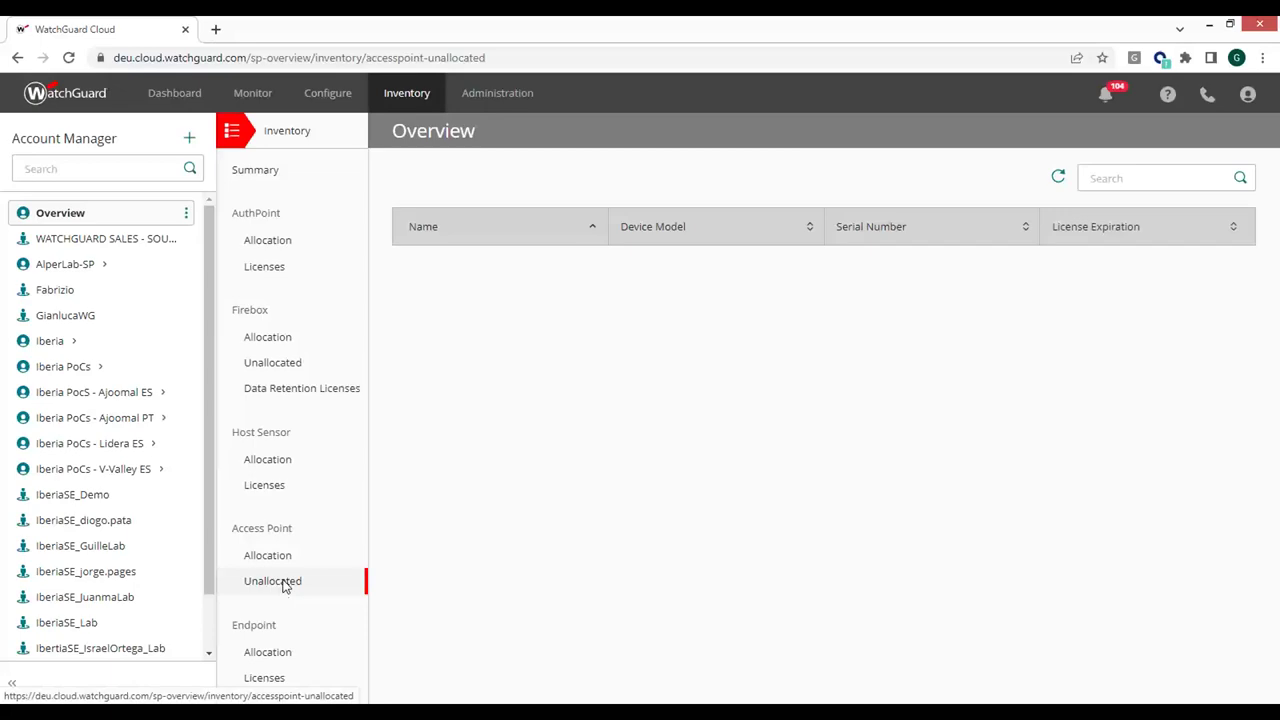
pyautogui.click(272, 487)
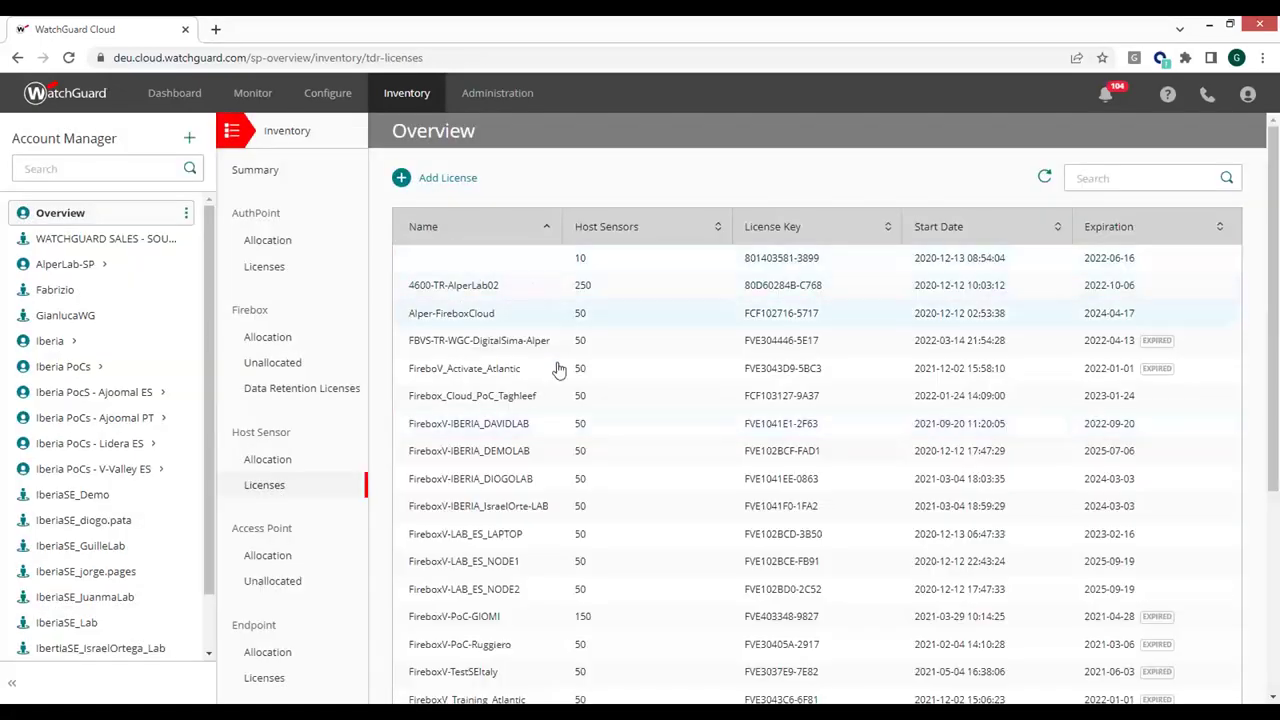
pyautogui.click(278, 459)
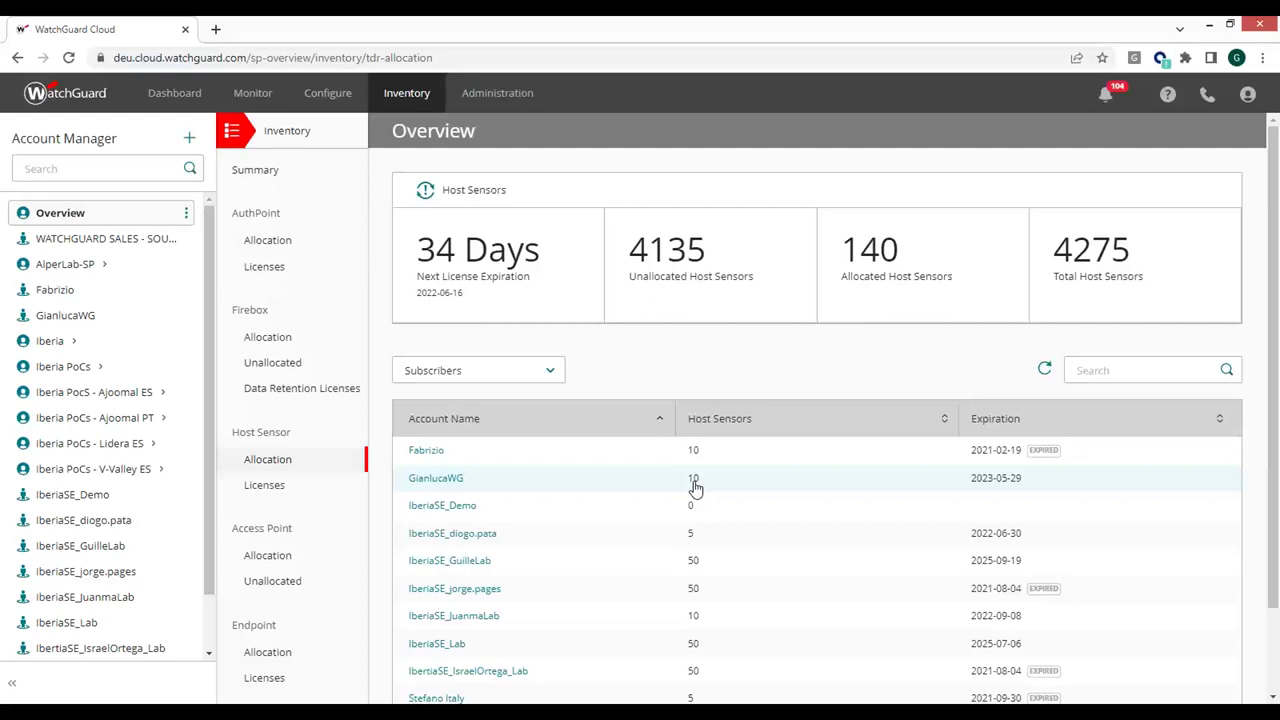
# Step: Examine the unallocated access points and the access point allocation by account
pyautogui.click(270, 586)
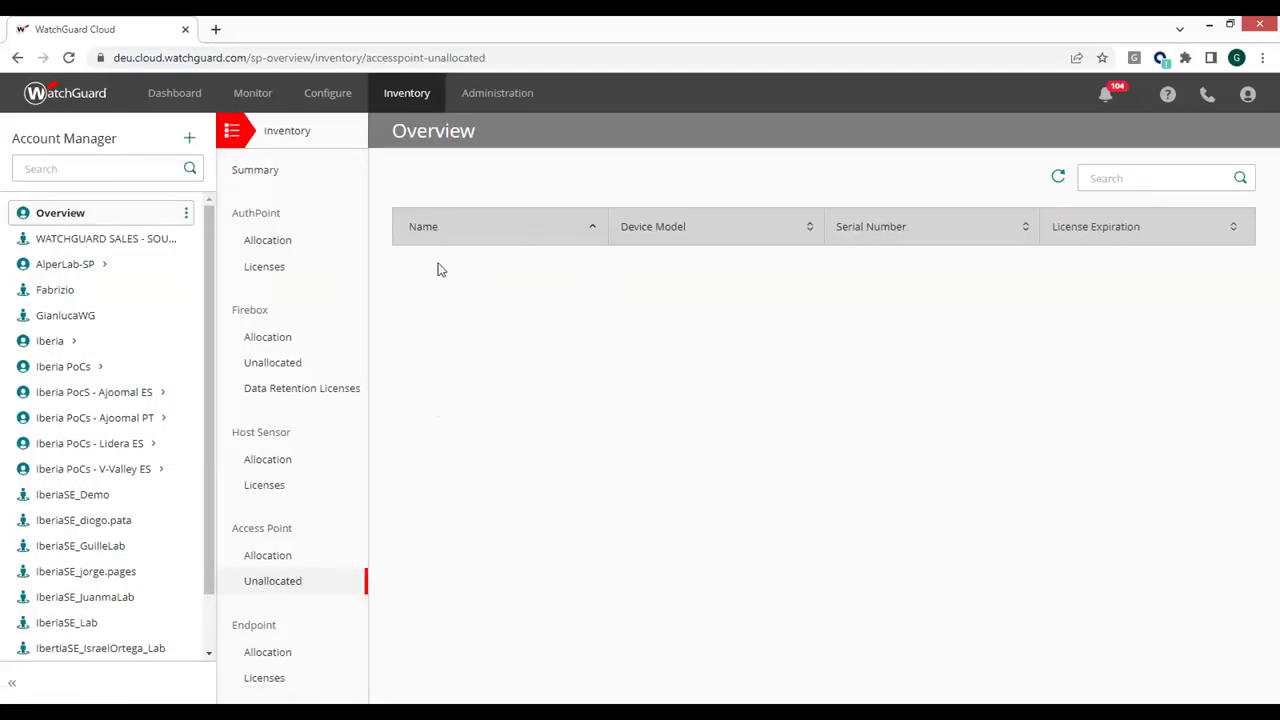
pyautogui.click(266, 560)
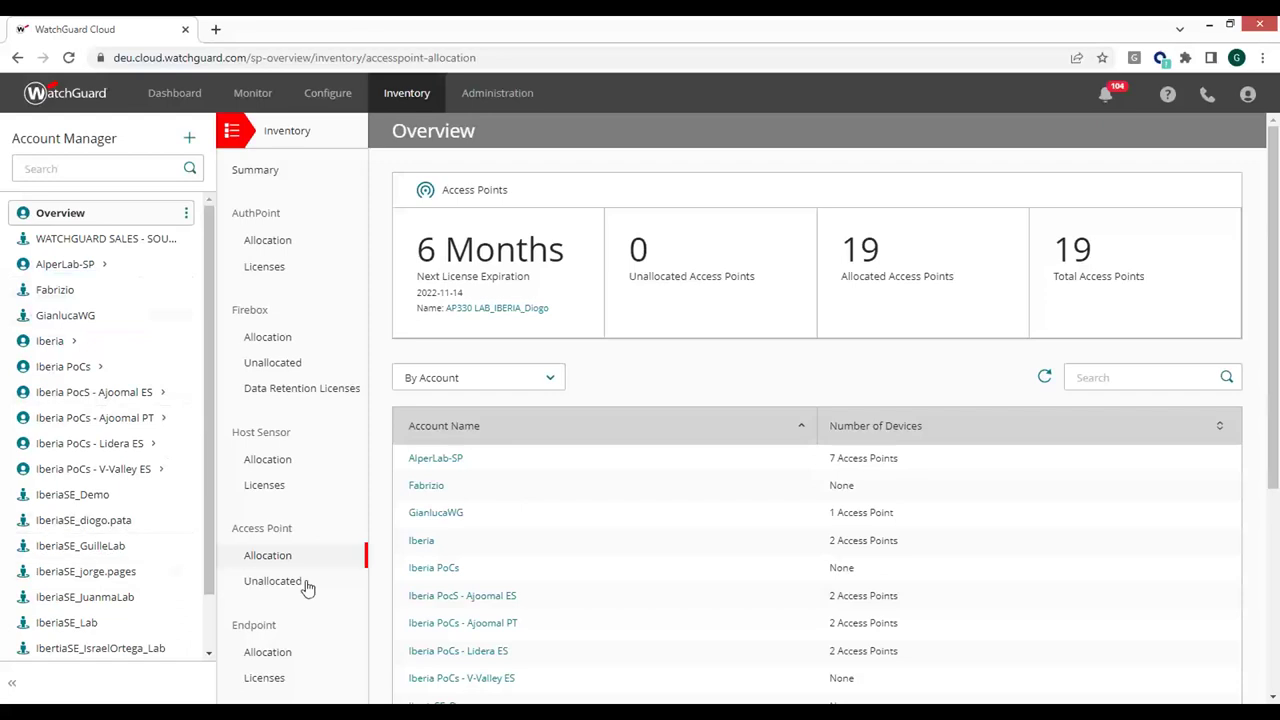
# Step: Examine the service provider's Endpoint licenses and their allocation per subscriber, then look over the managed accounts list
pyautogui.click(266, 683)
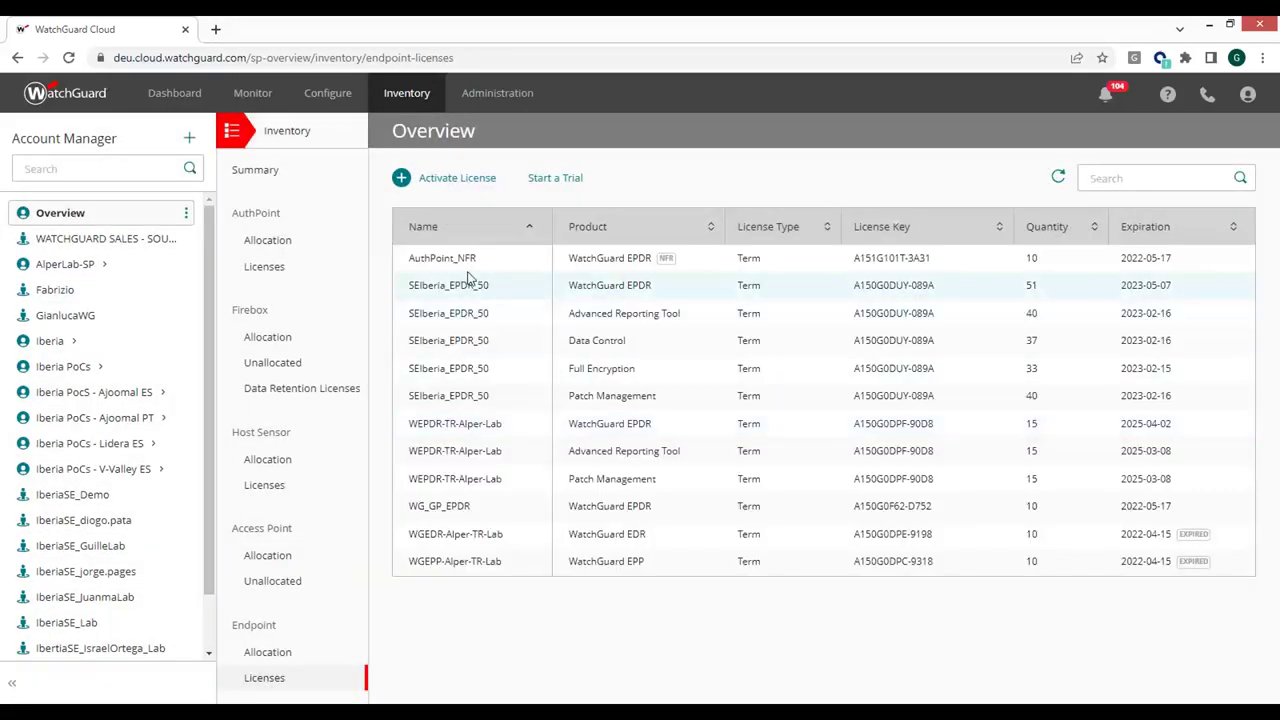
pyautogui.click(268, 653)
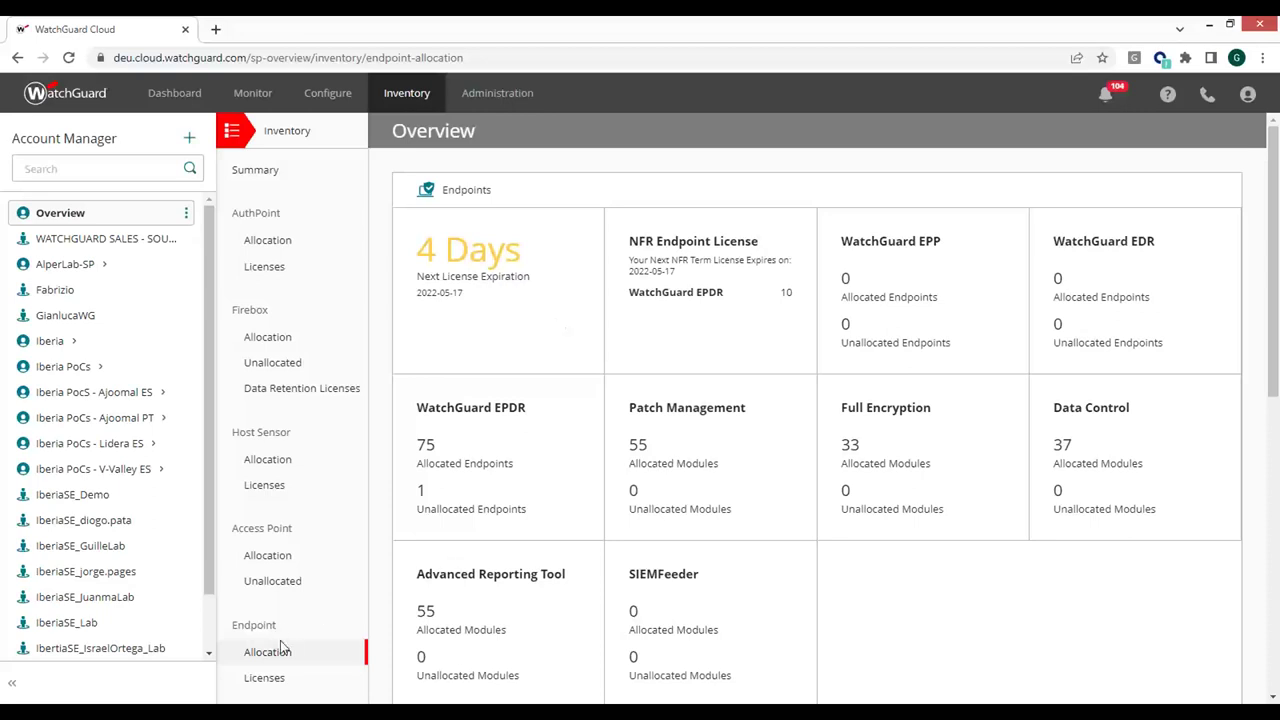
pyautogui.scroll(-4, 466, 449)
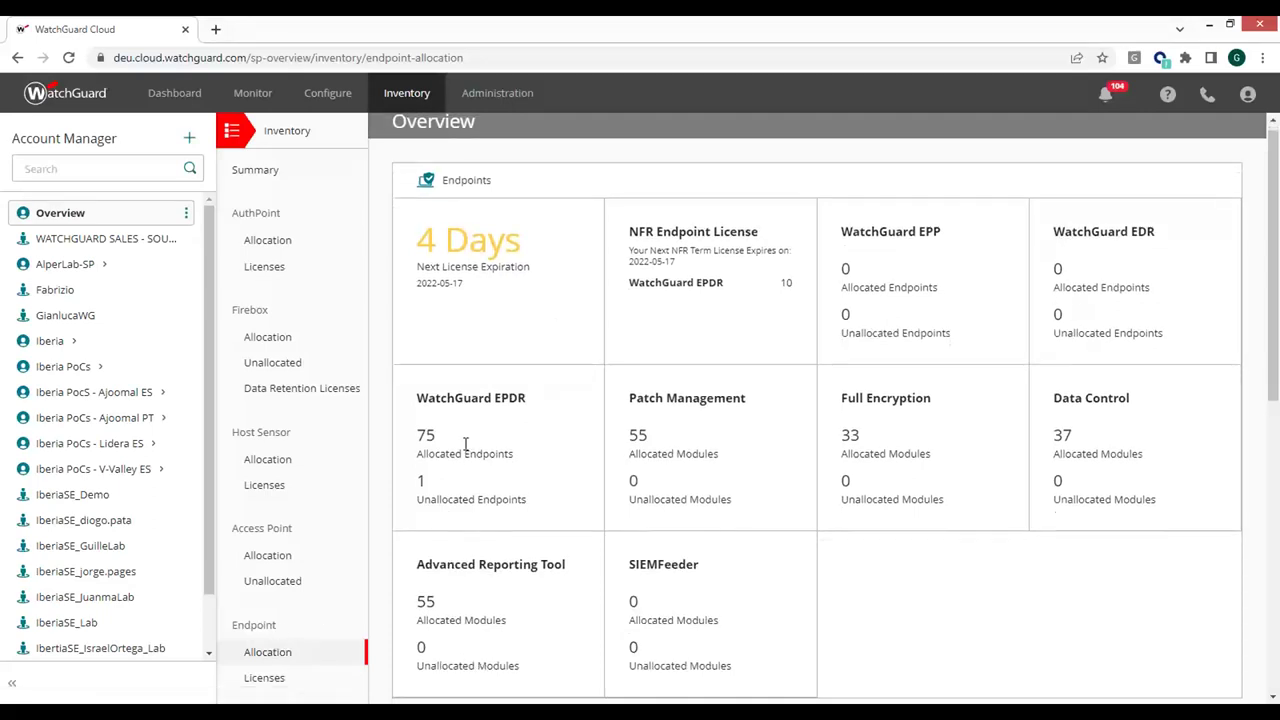
pyautogui.scroll(-2, 440, 450)
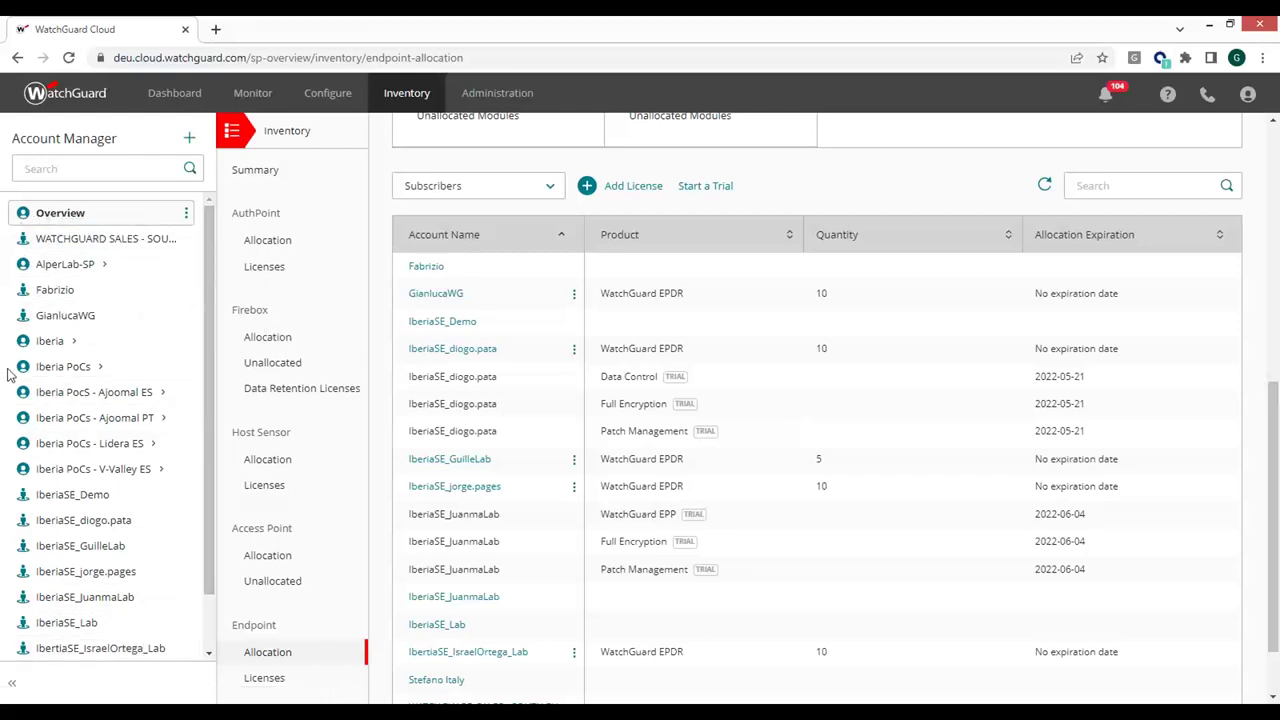
pyautogui.scroll(-1, 203, 445)
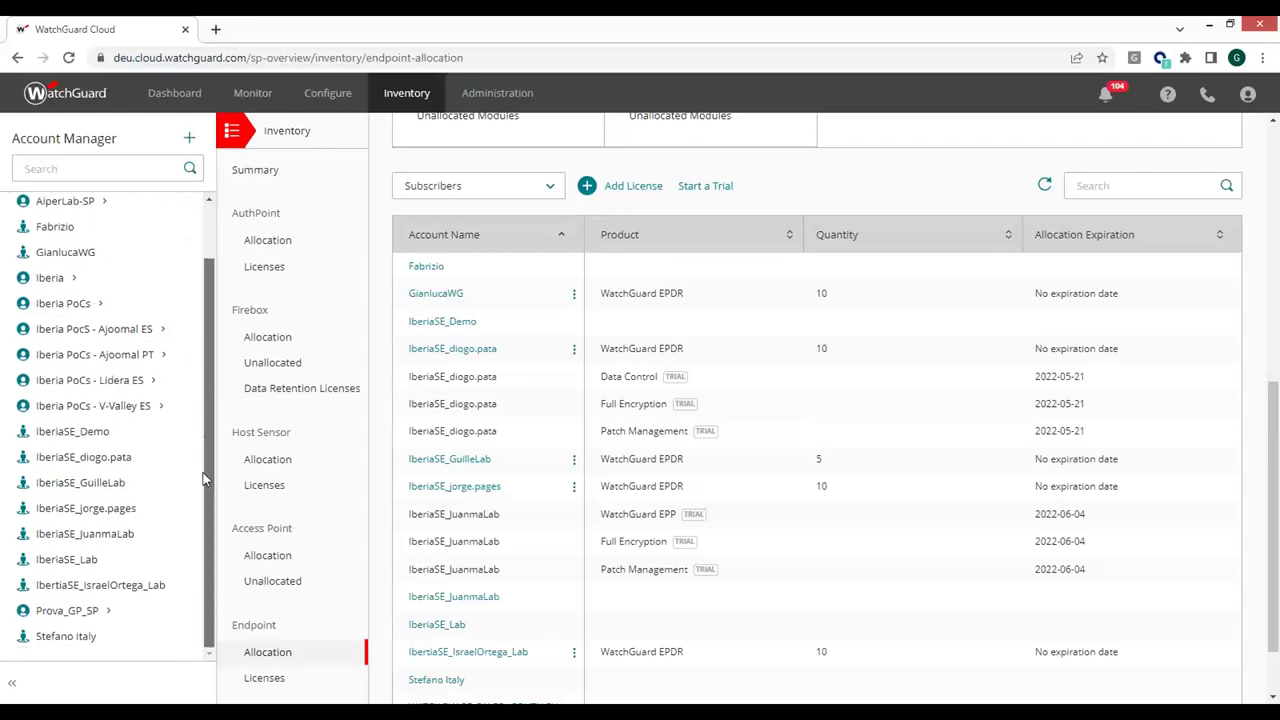
pyautogui.scroll(1, 205, 440)
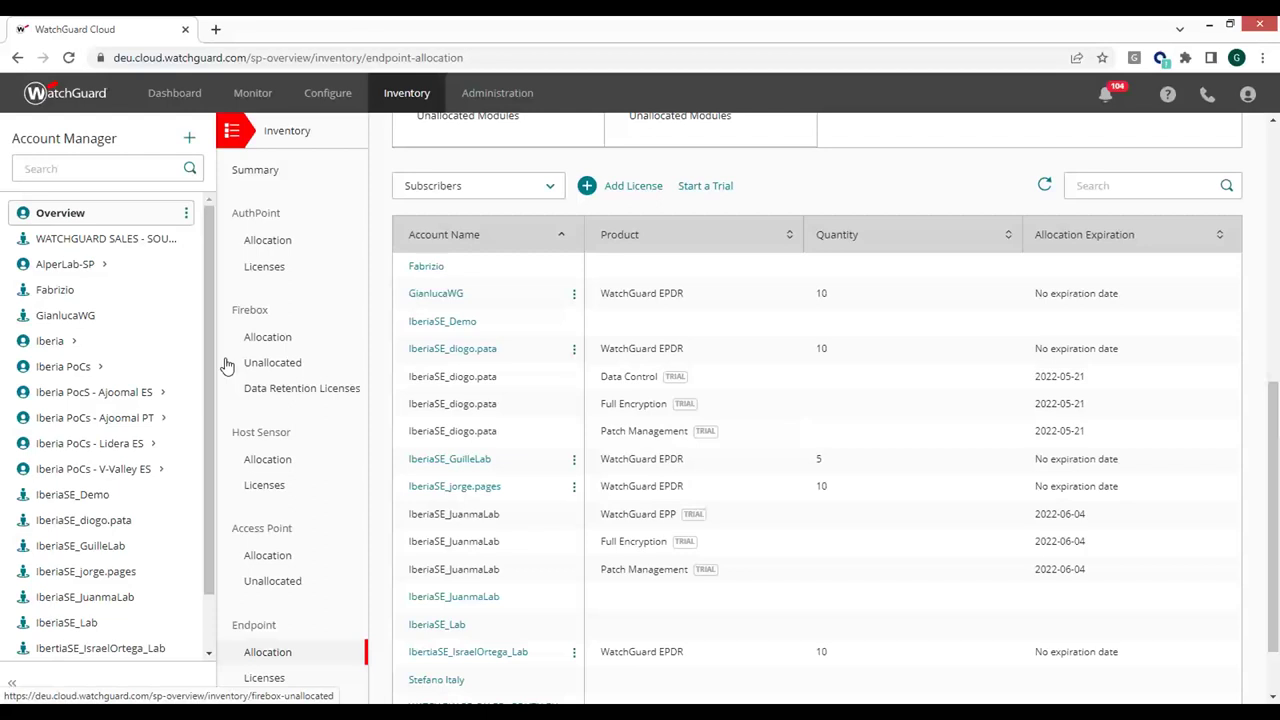
# Step: Examine the endpoint allocation, dashboard, account details and Managed Access options of the subscriber account ending in WG
pyautogui.click(65, 316)
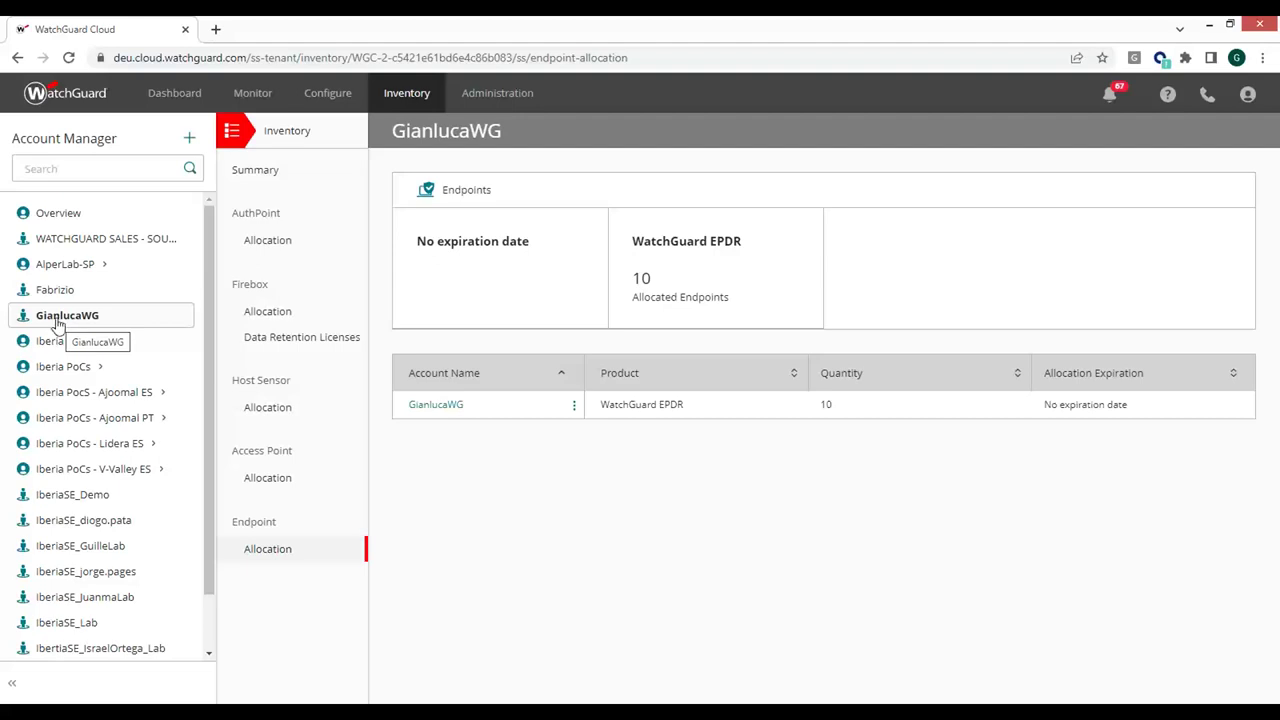
pyautogui.click(160, 103)
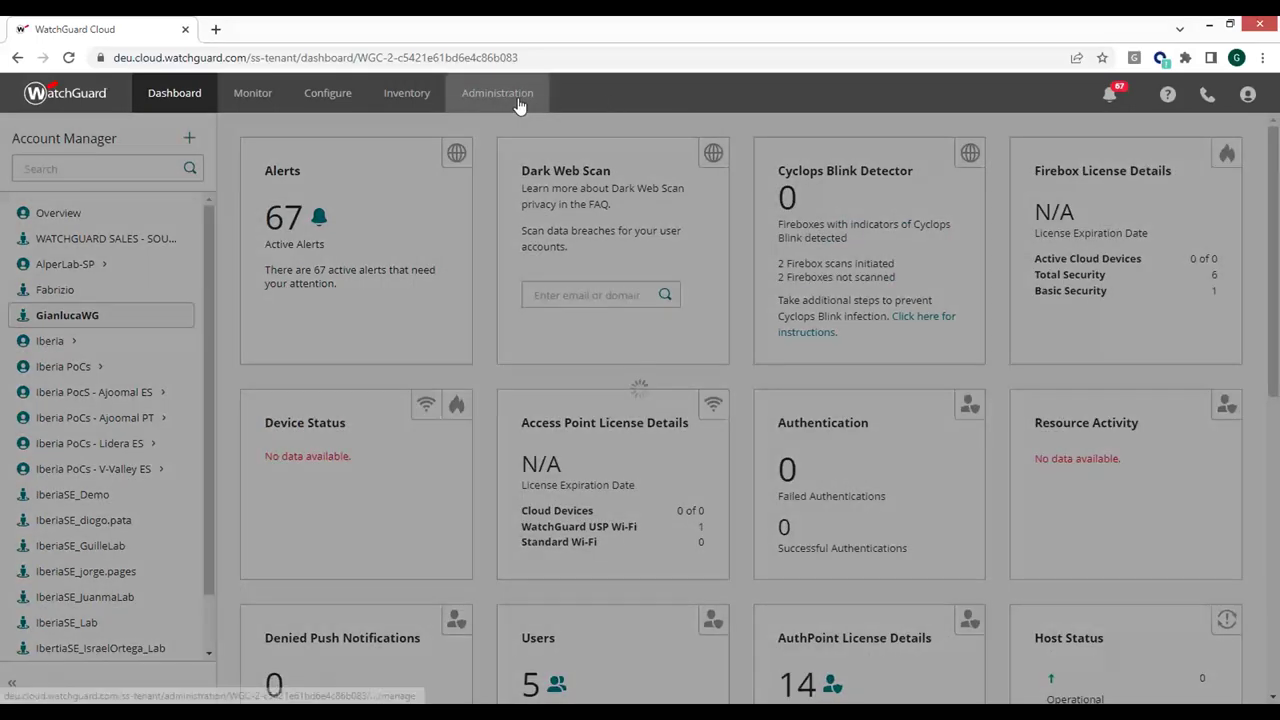
pyautogui.click(515, 100)
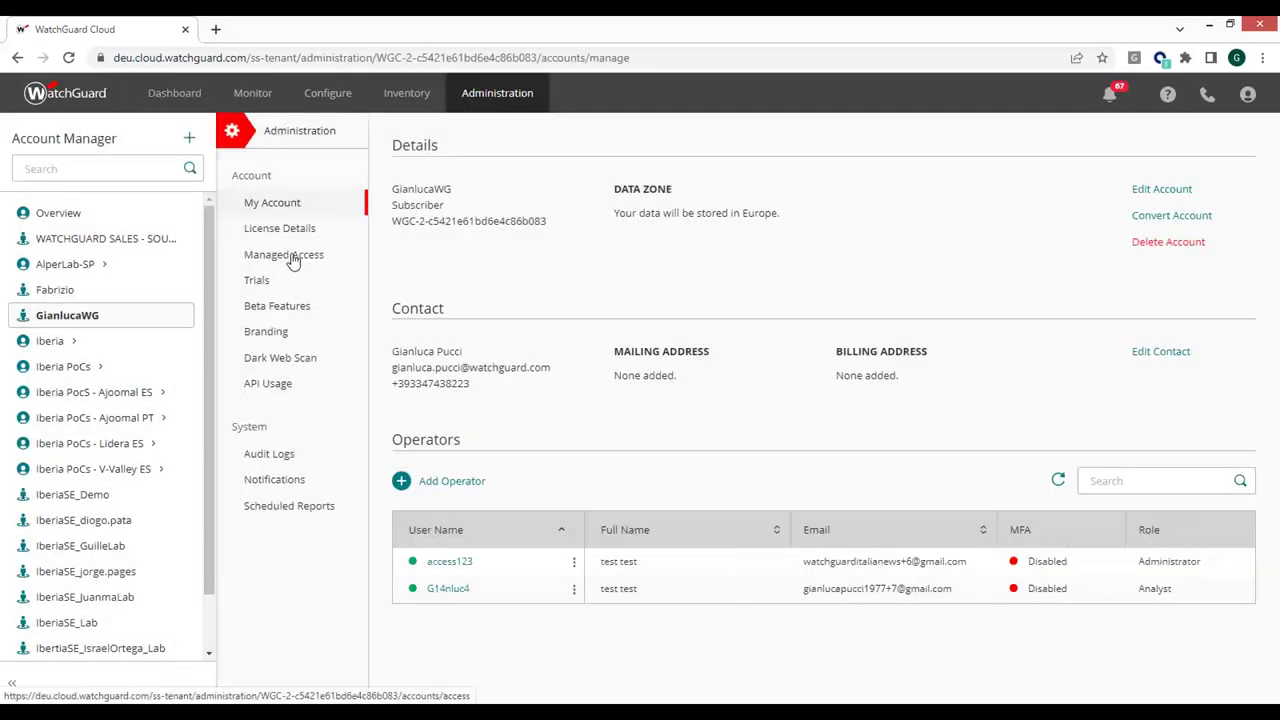
pyautogui.click(291, 260)
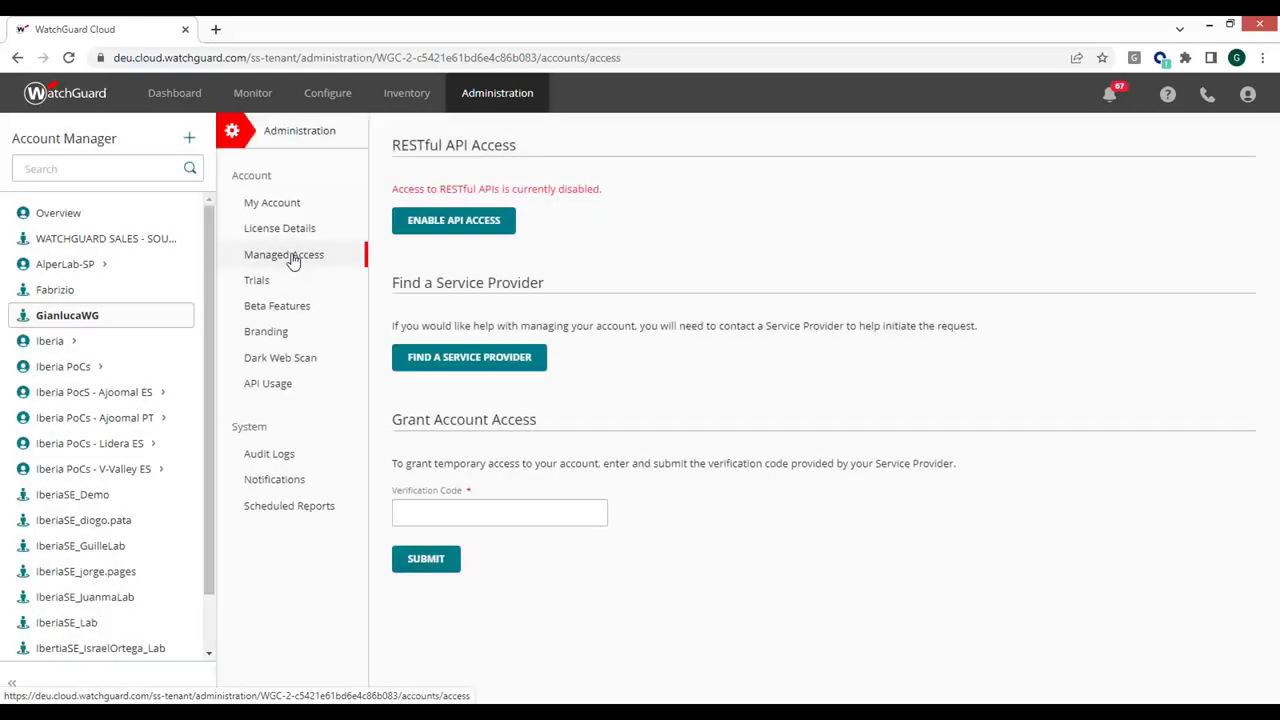
pyautogui.click(460, 362)
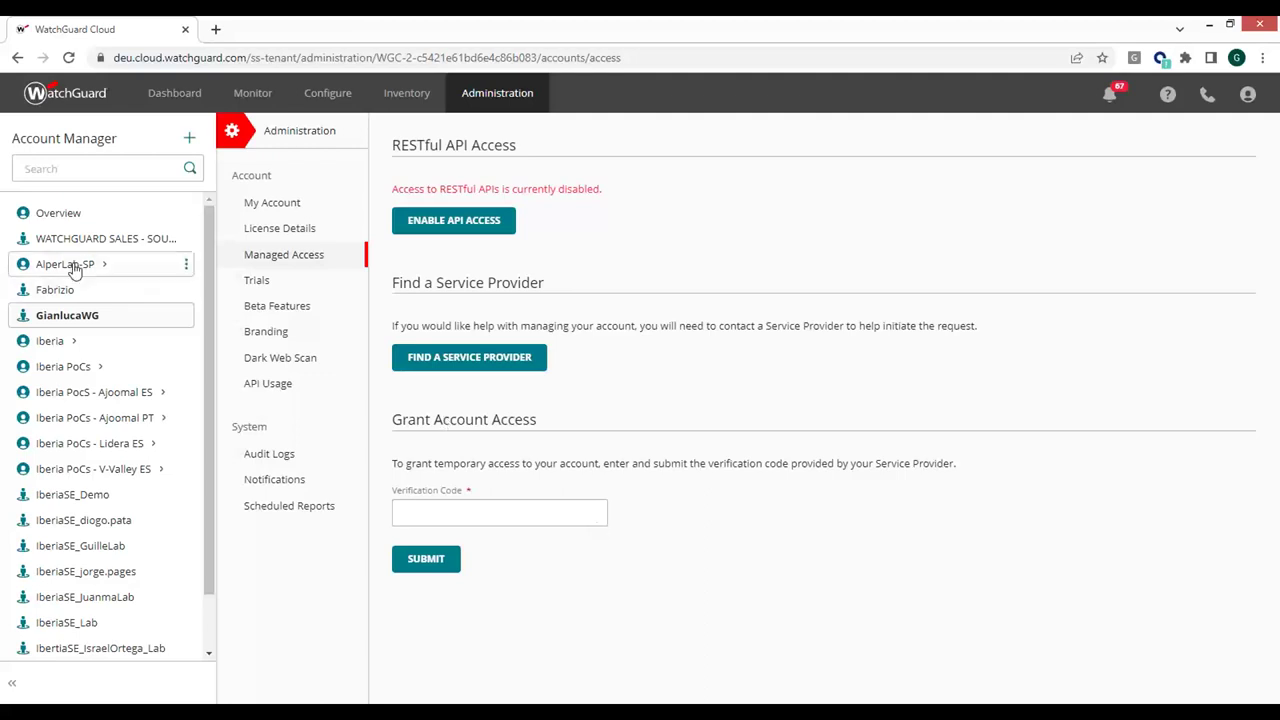
# Step: From the service provider Overview, request account access expiring 2023-05-13 at 00:00, generate the verification code and select it in the email instructions
pyautogui.click(52, 215)
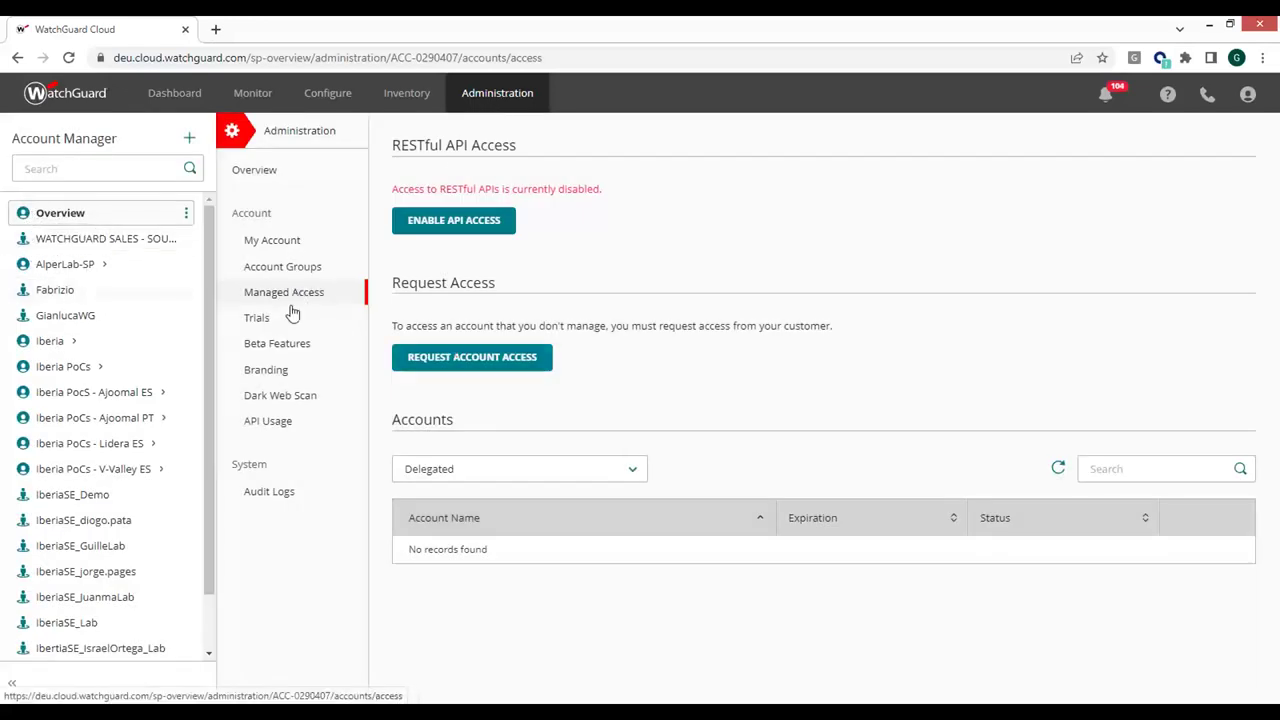
pyautogui.click(460, 368)
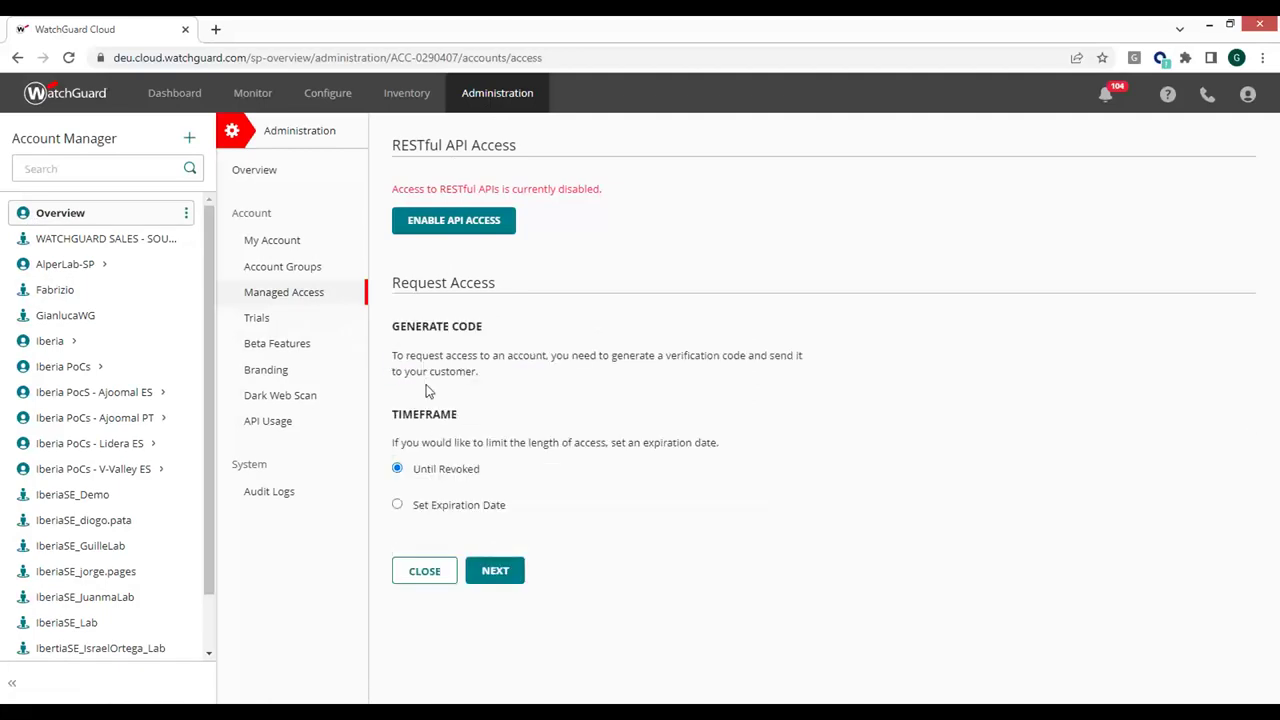
pyautogui.click(397, 505)
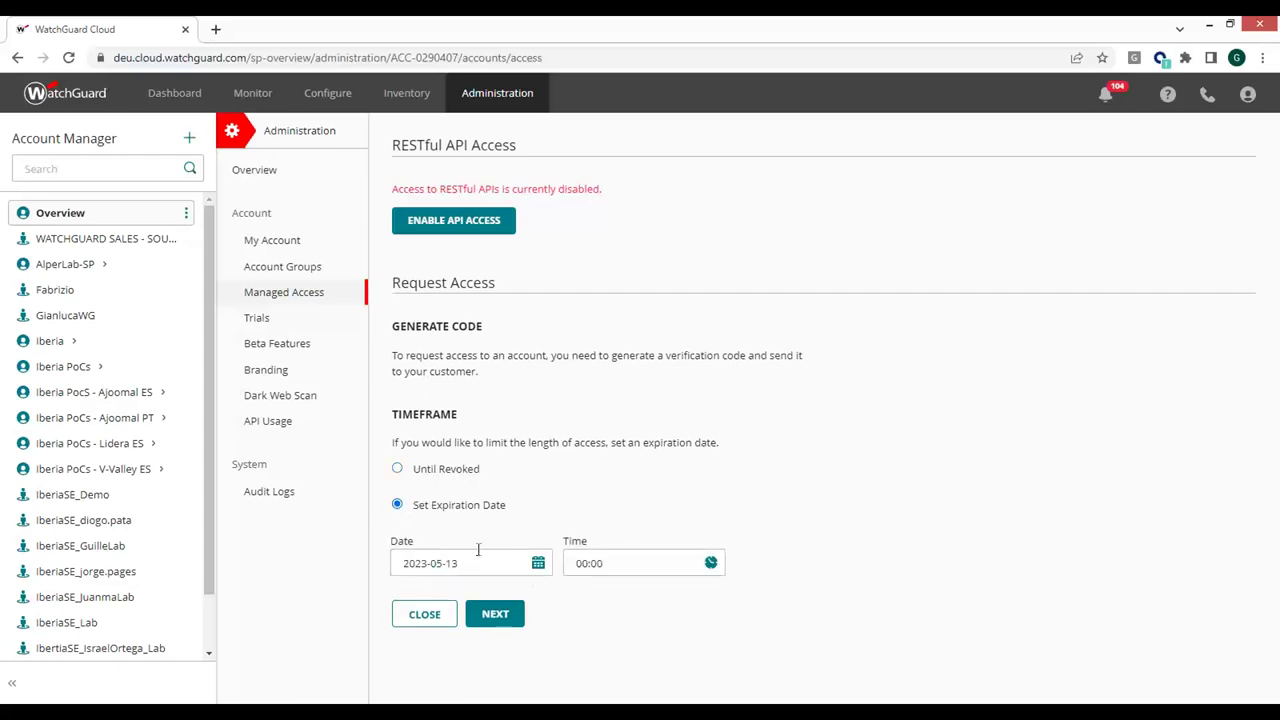
pyautogui.click(493, 611)
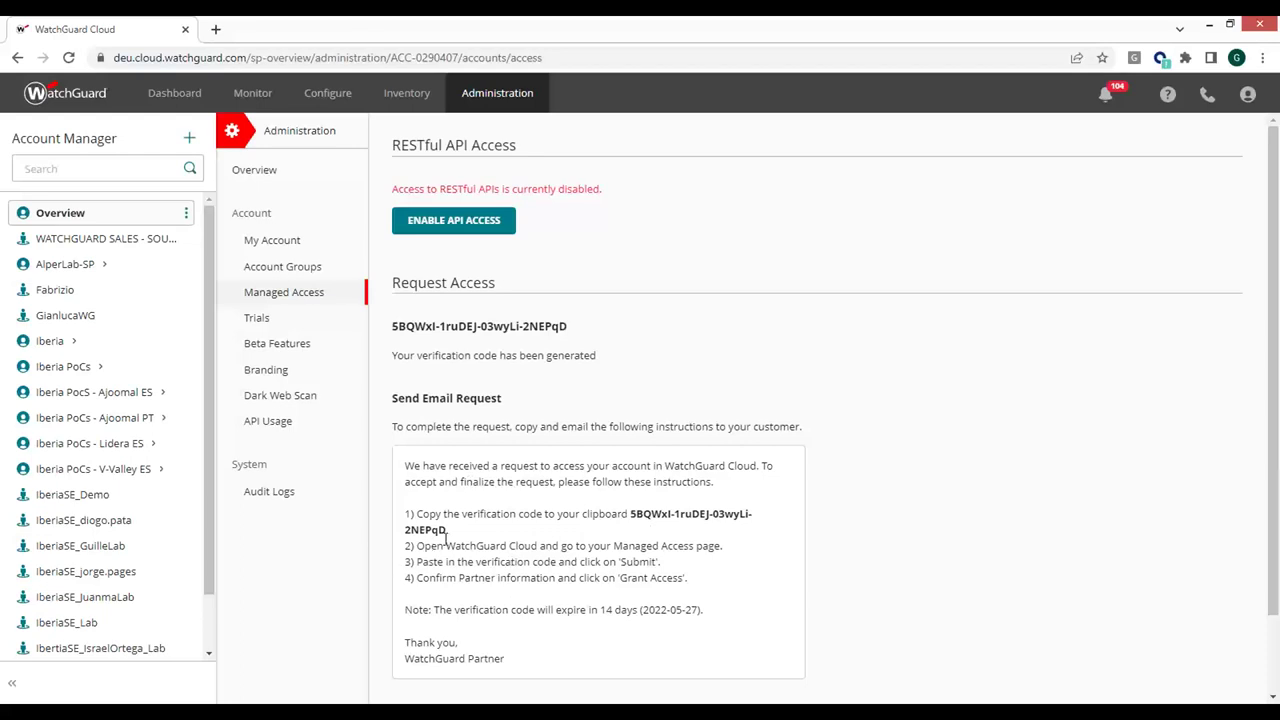
pyautogui.moveTo(447, 531); pyautogui.dragTo(630, 519)
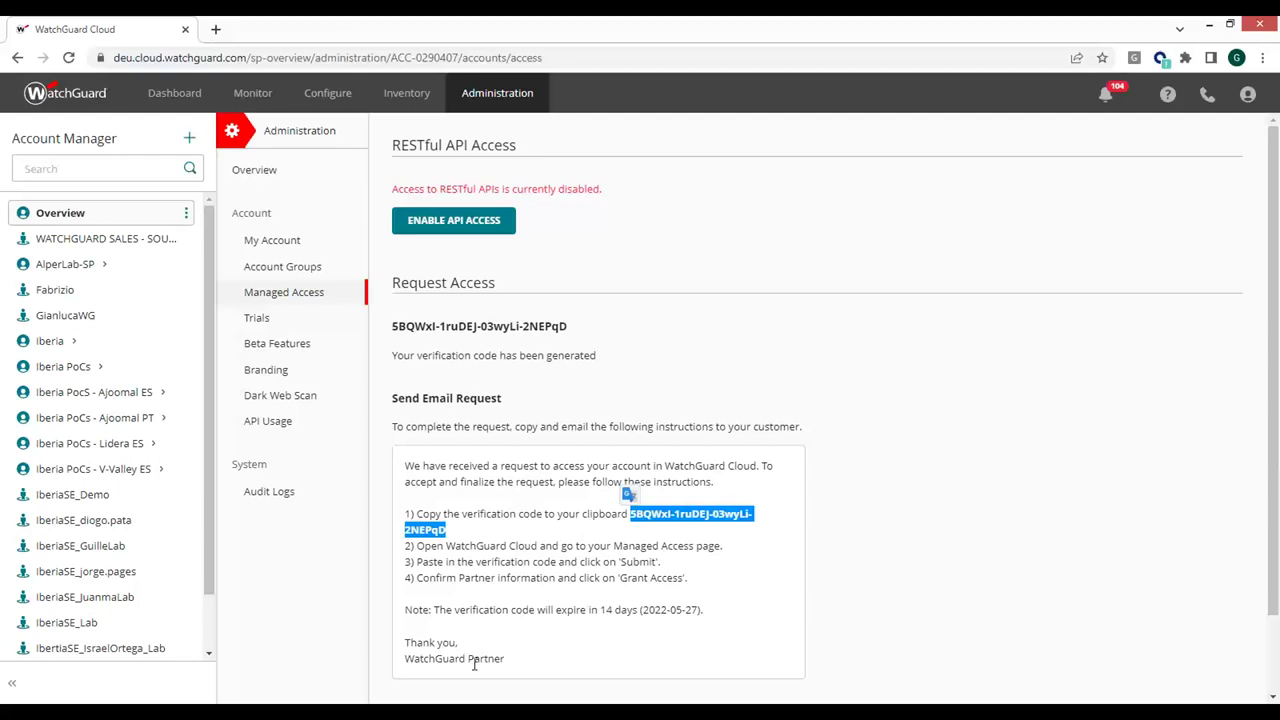
# Step: Show the Grant Account Access section of the subscriber account ending in WG and dismiss the error notices
pyautogui.click(69, 316)
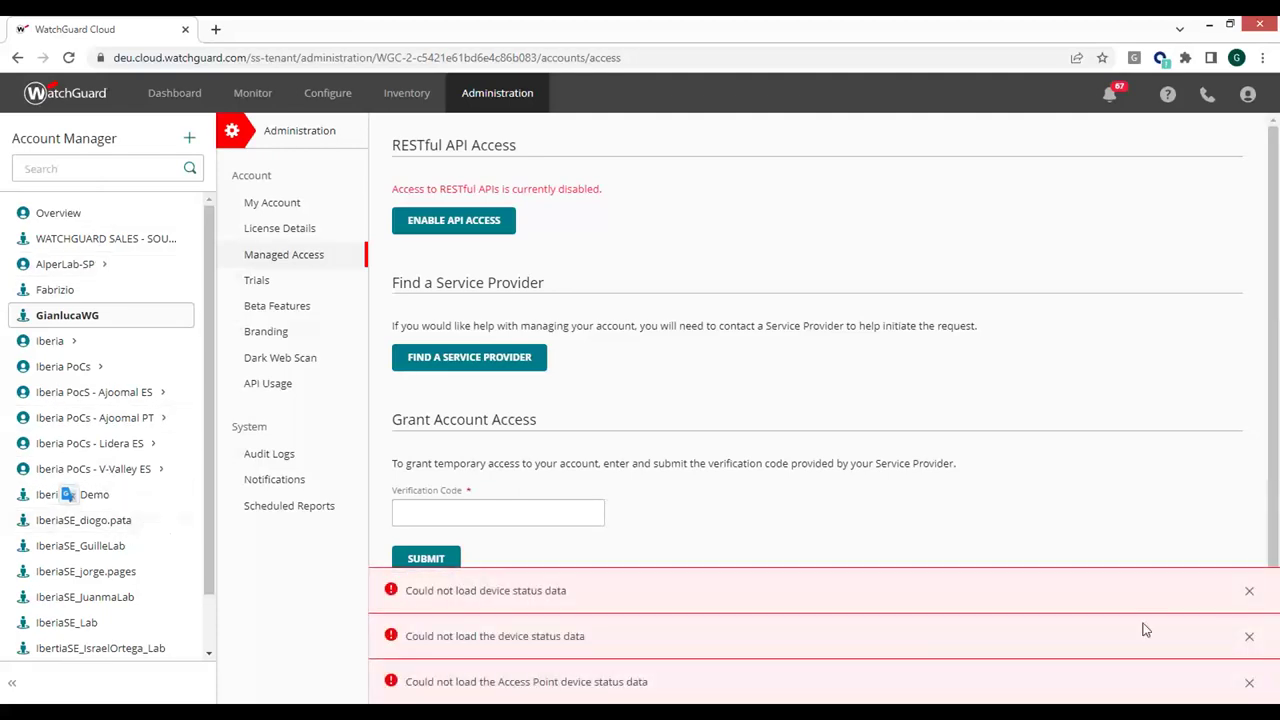
pyautogui.click(1248, 592)
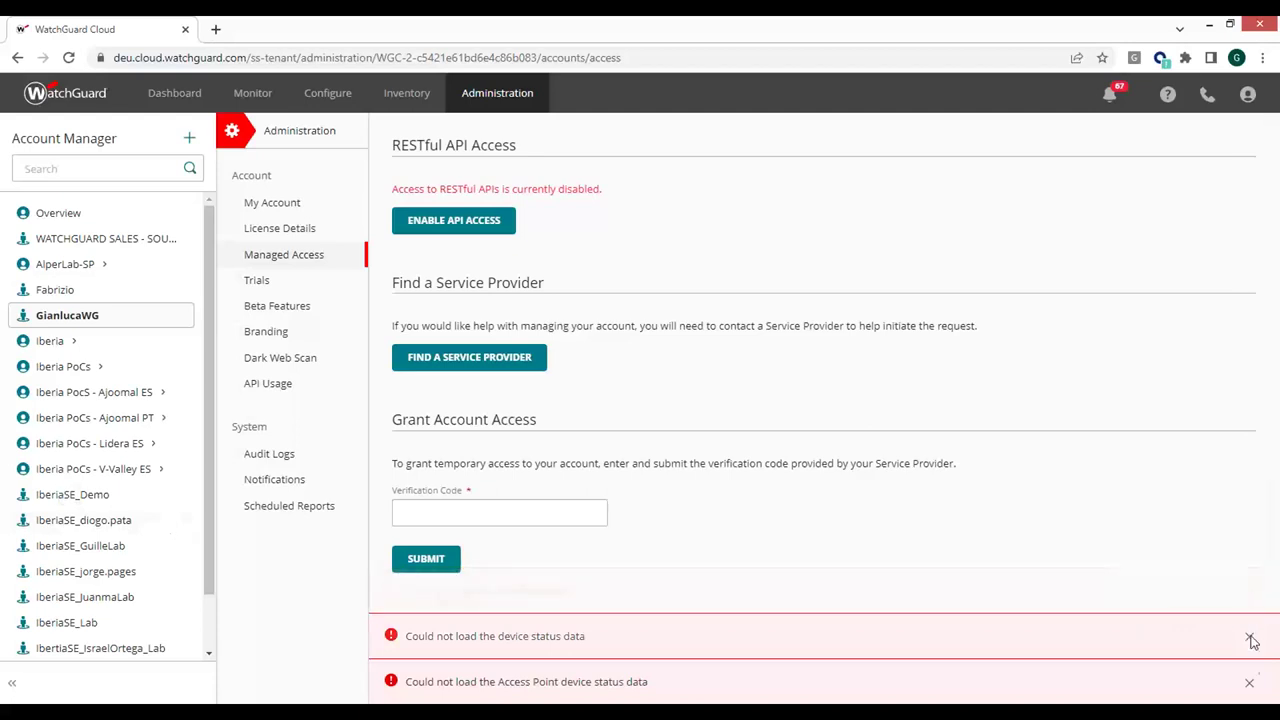
pyautogui.click(1249, 637)
pyautogui.click(1249, 682)
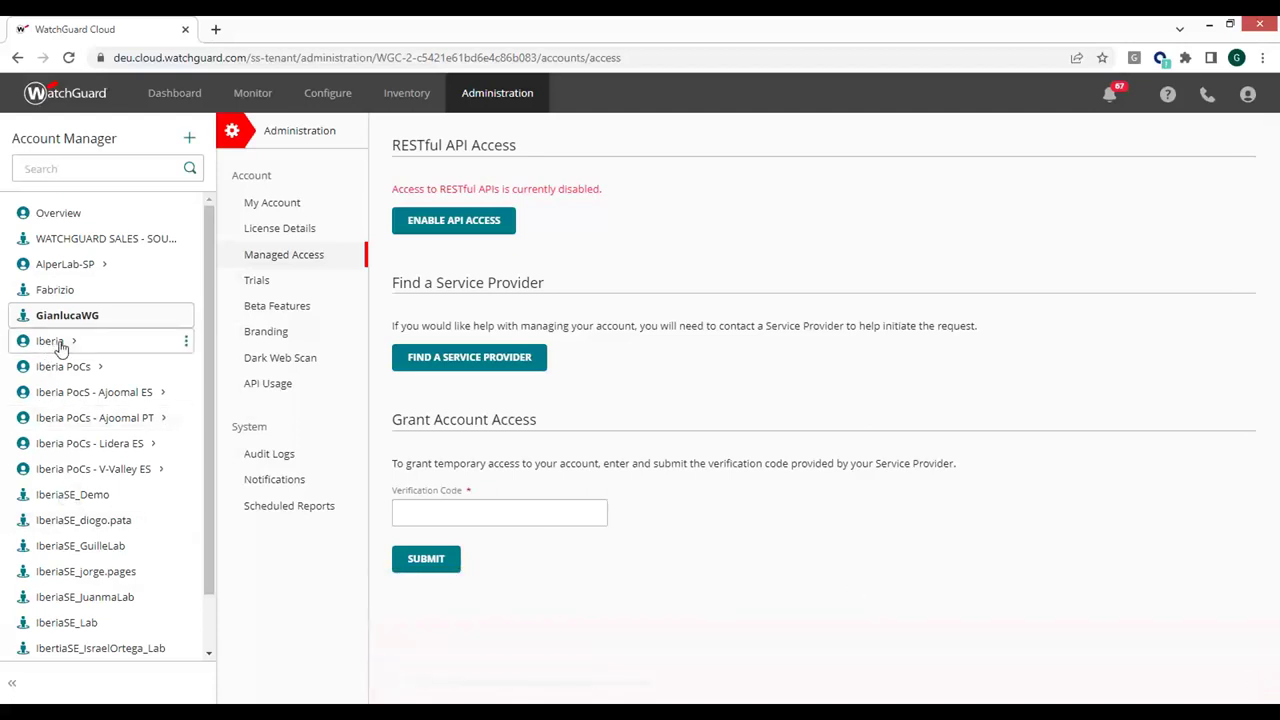
# Step: Examine the subscriber's dashboard and inventory summary, and look through the list of managed accounts
pyautogui.click(177, 92)
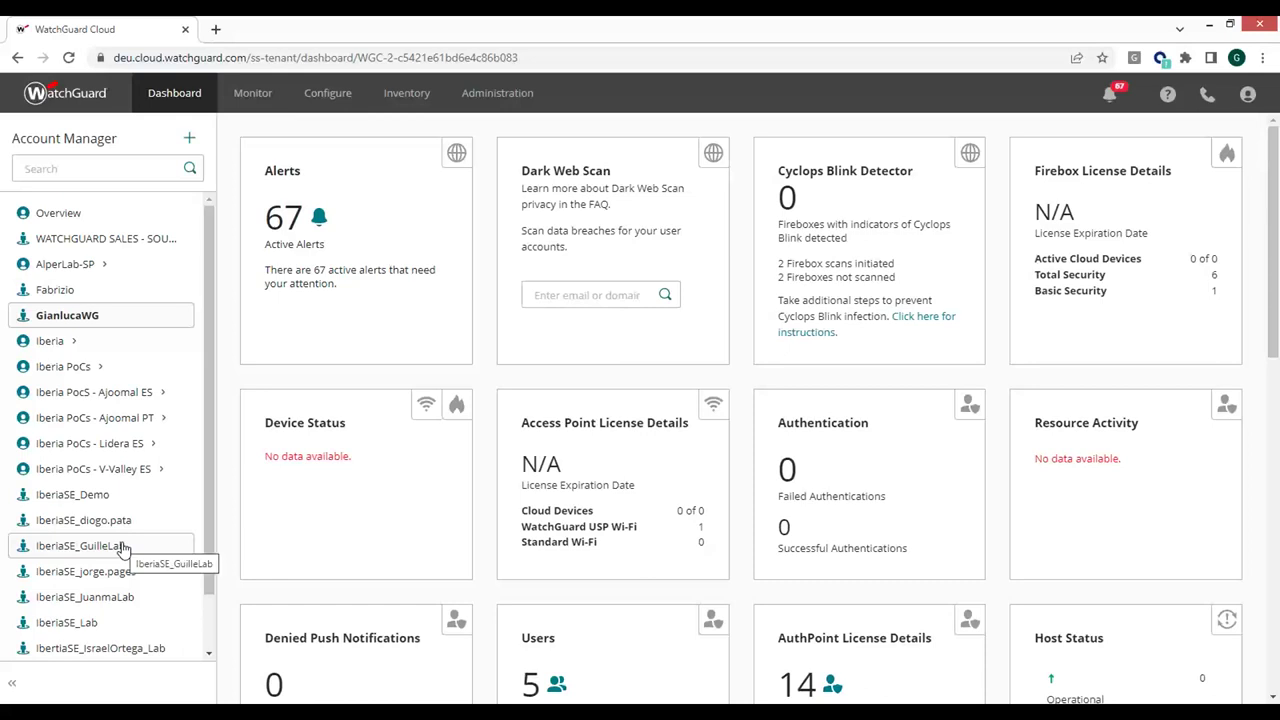
pyautogui.click(407, 100)
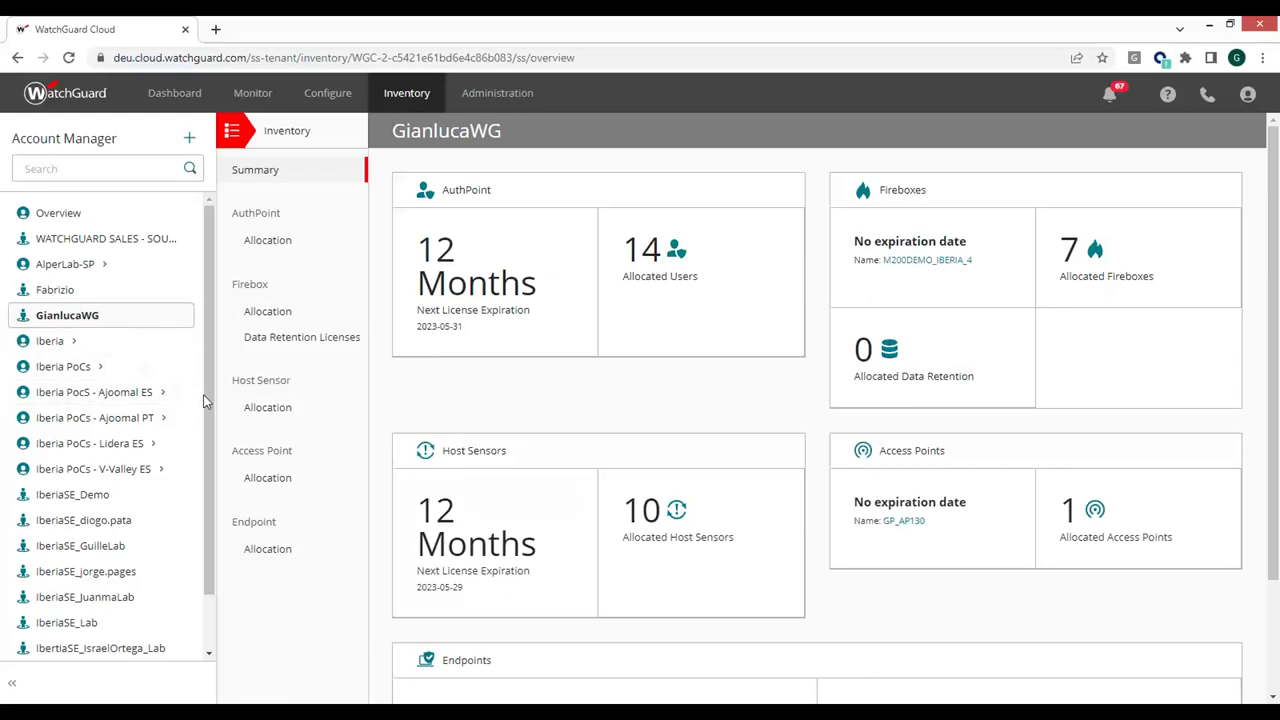
pyautogui.scroll(-1, 208, 389)
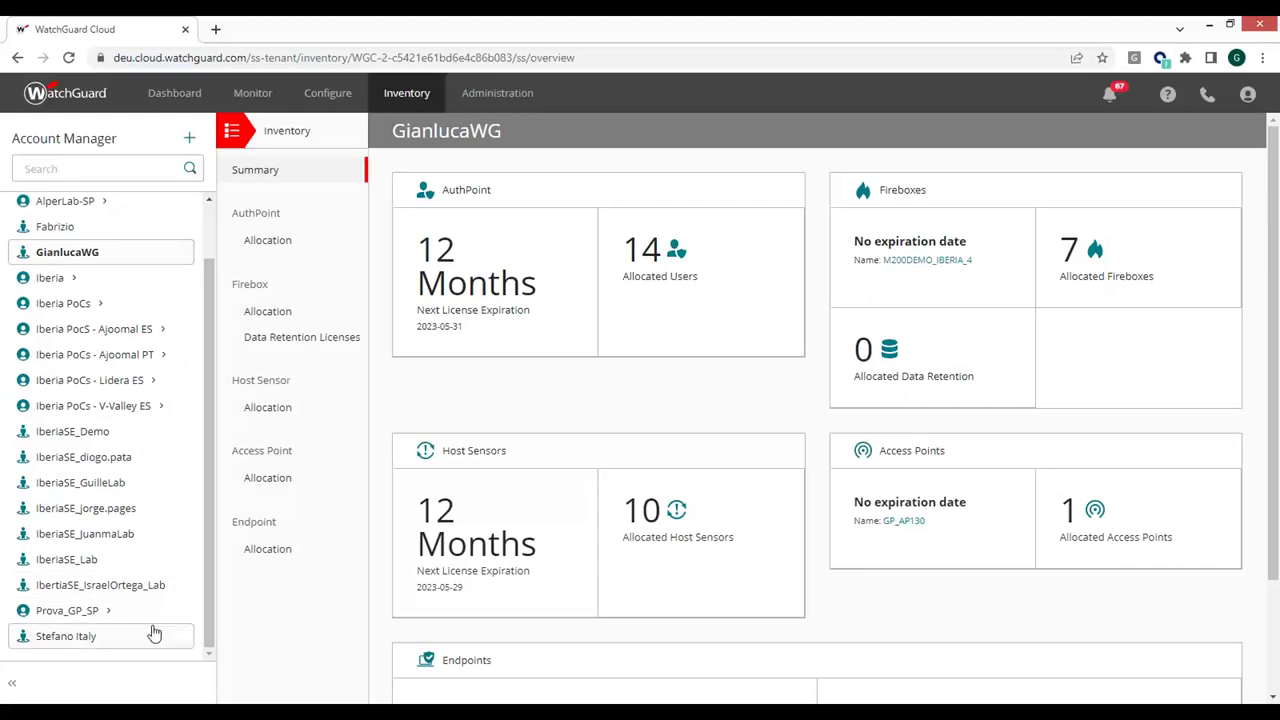
pyautogui.moveTo(212, 584); pyautogui.dragTo(212, 537)
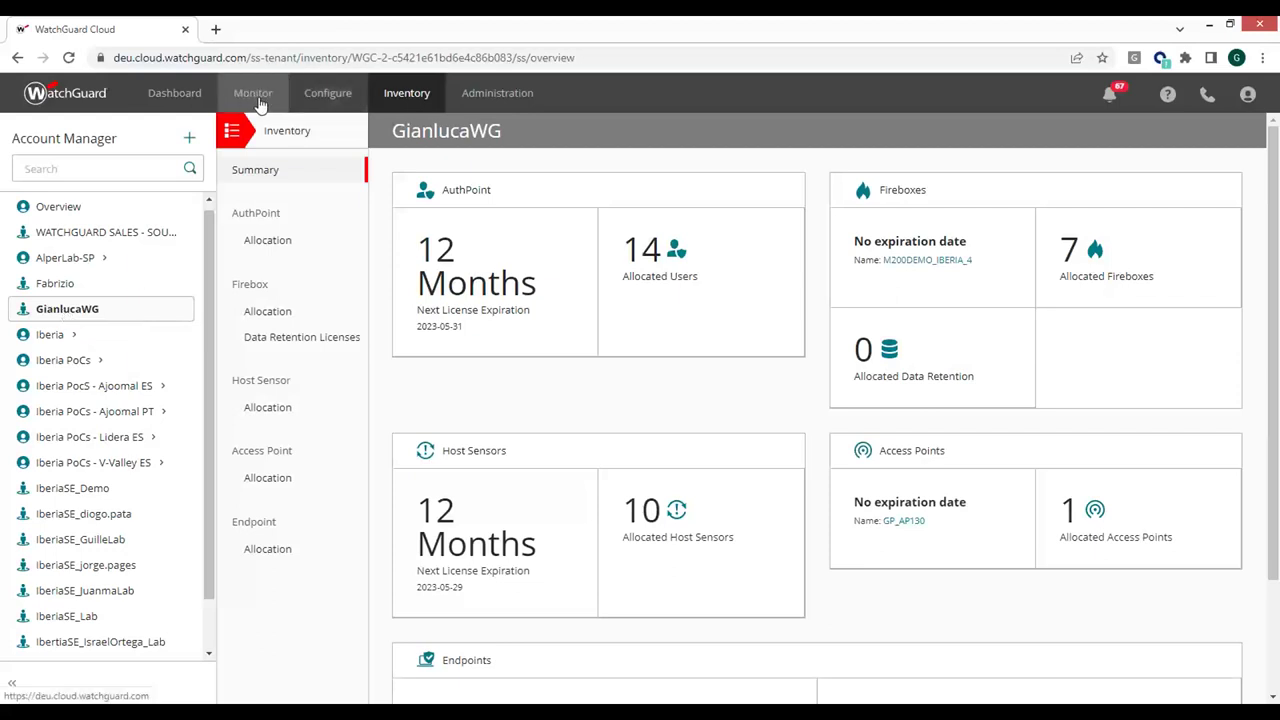
# Step: Display the device monitoring summary of the subscriber account ending in WG and reload the page
pyautogui.moveTo(258, 104)
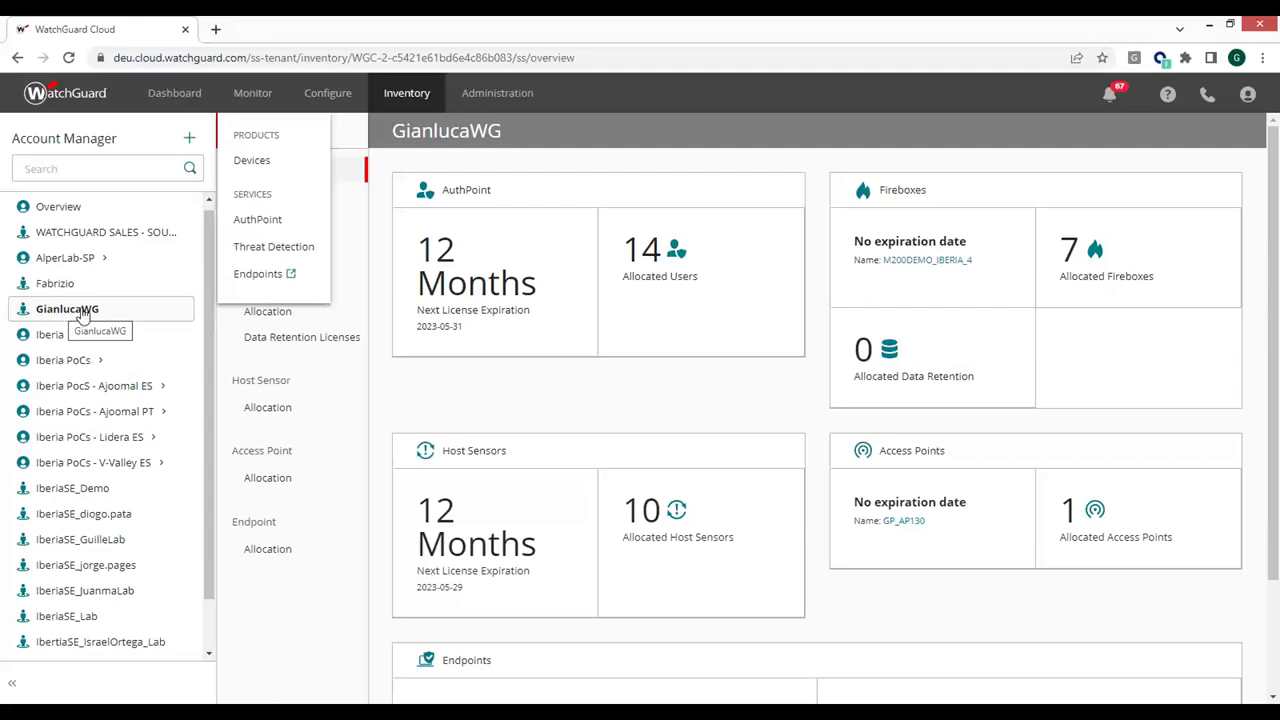
pyautogui.click(253, 162)
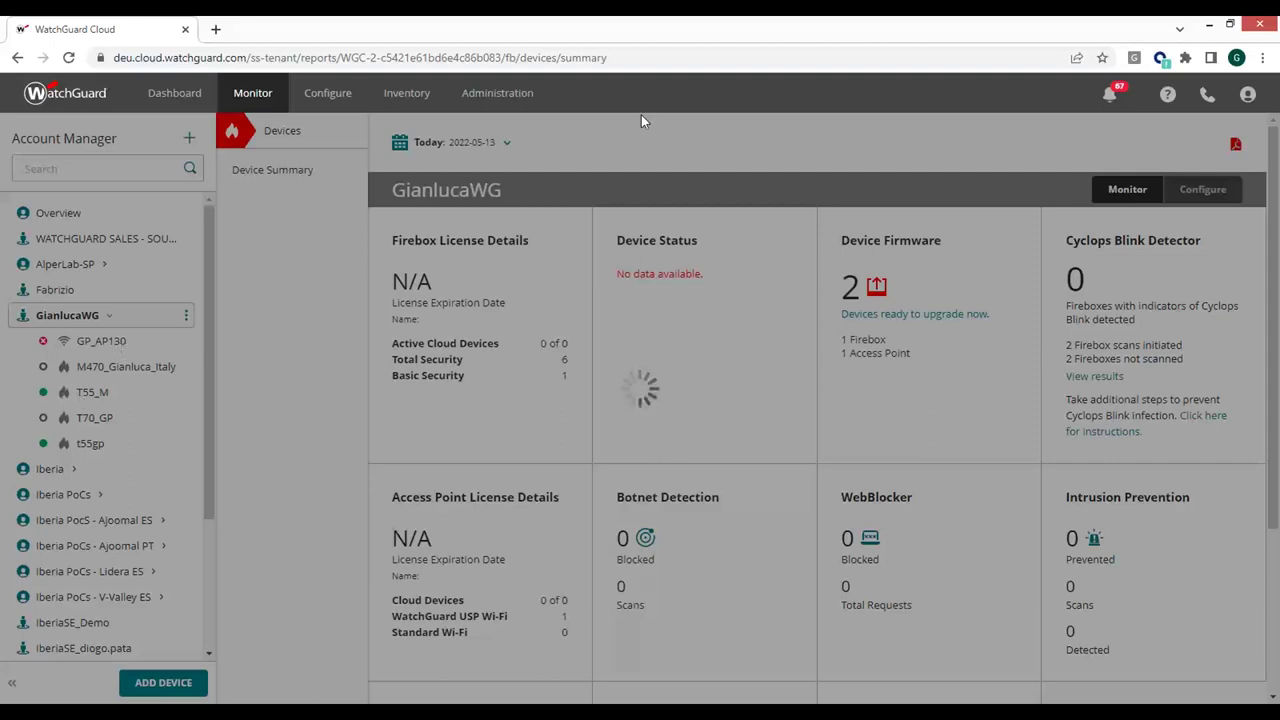
pyautogui.click(631, 57)
pyautogui.press('Return')
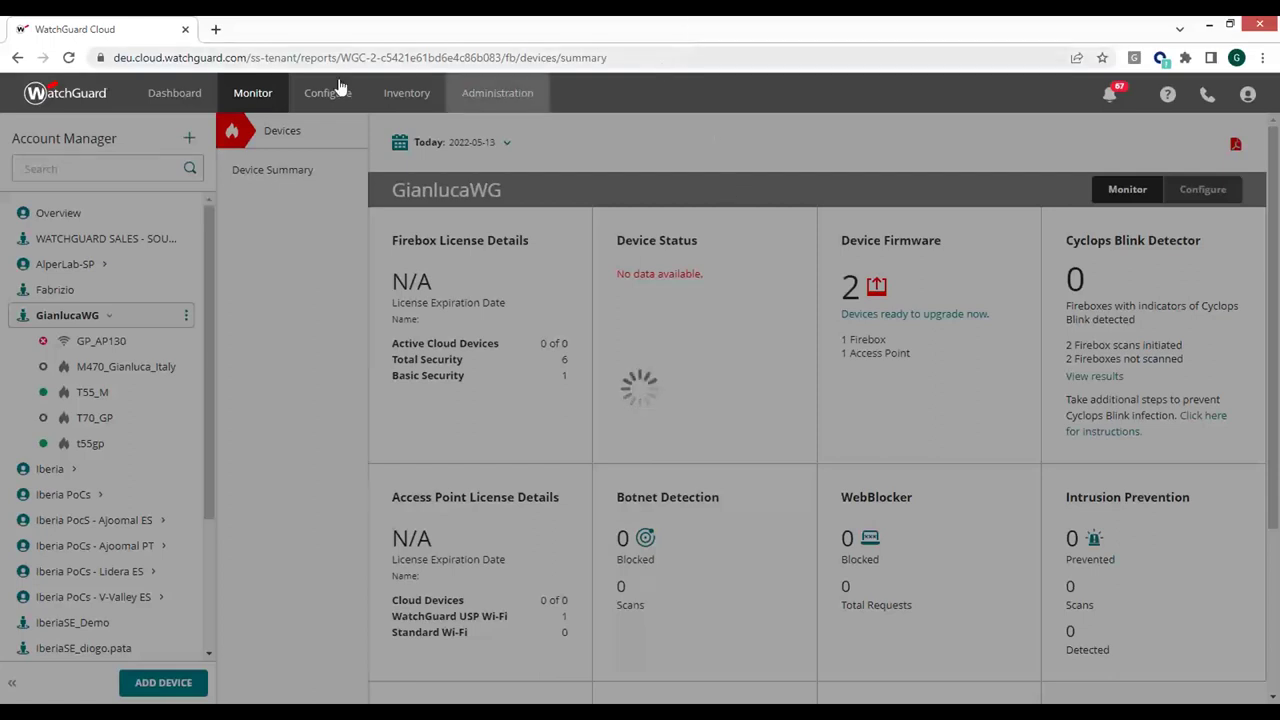
pyautogui.click(185, 31)
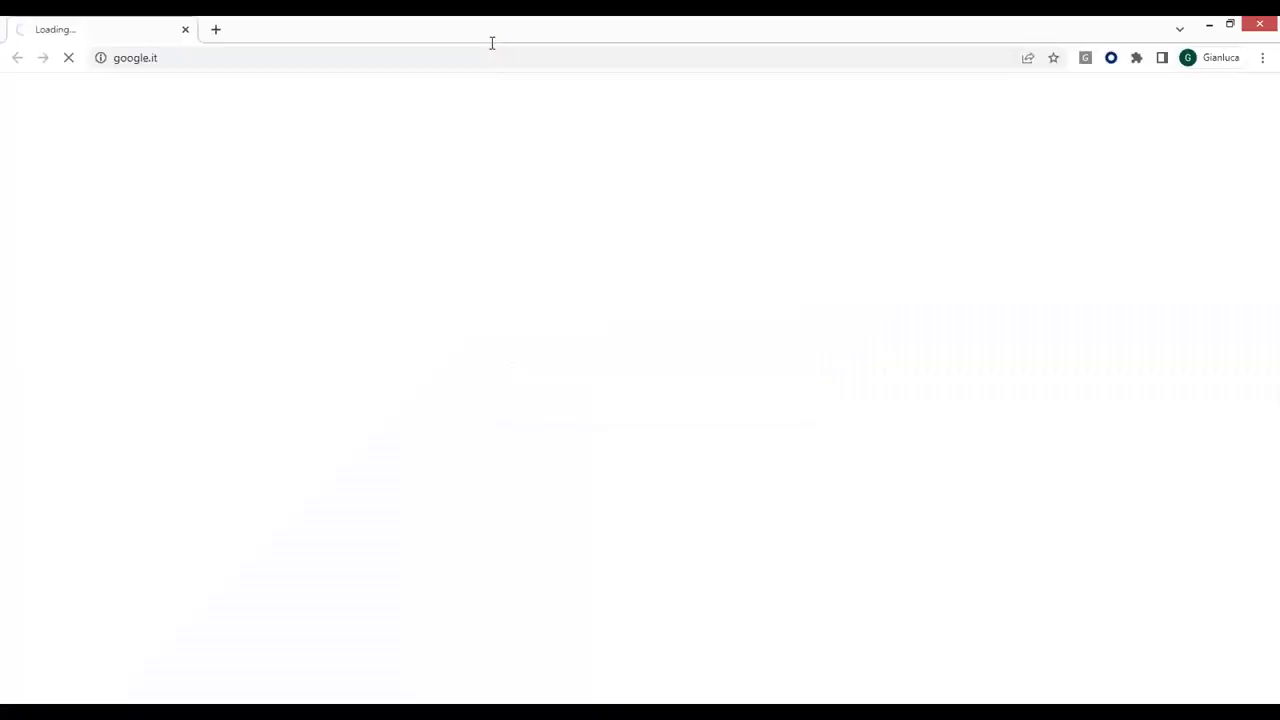
pyautogui.click(497, 60)
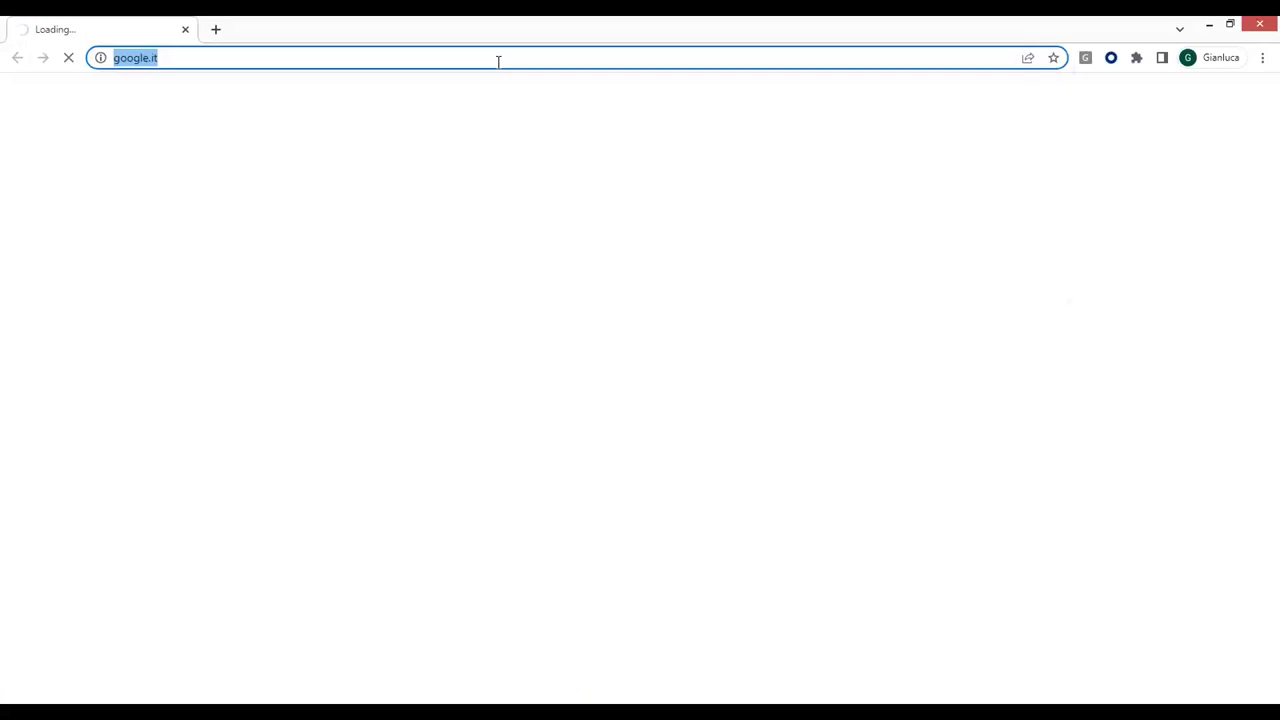
pyautogui.write('www.wa')
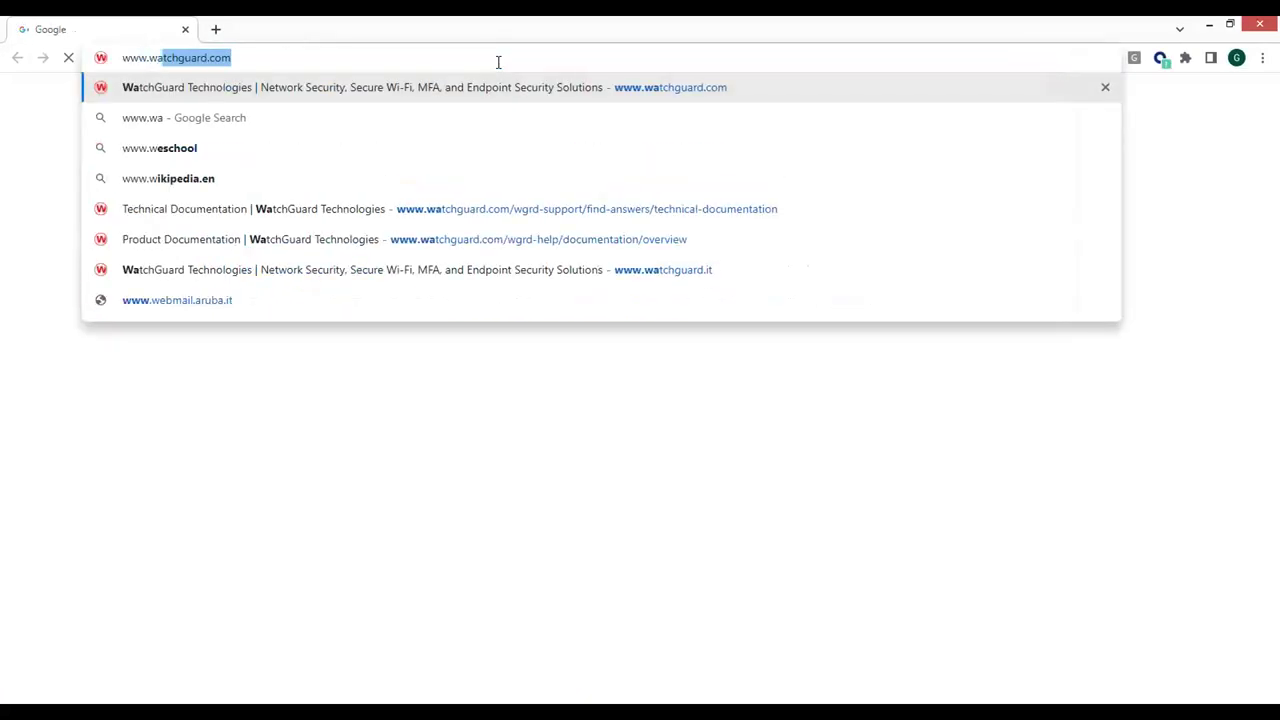
pyautogui.press('Return')
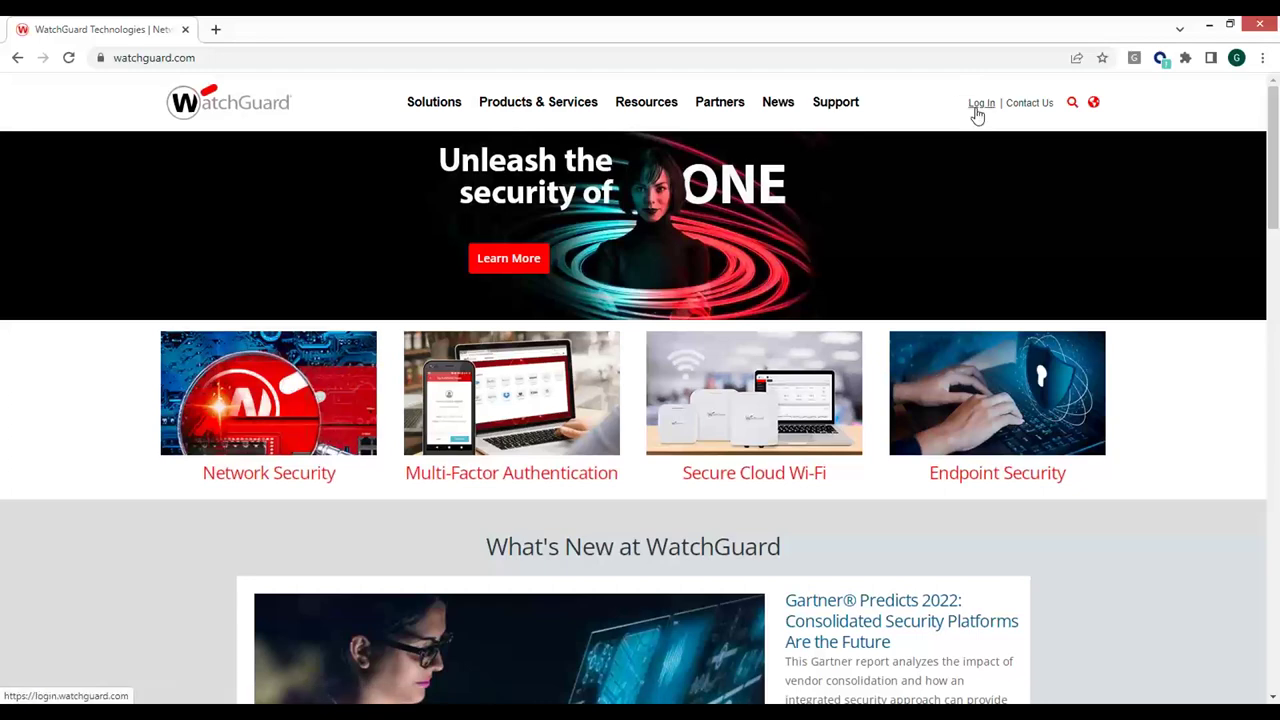
# Step: Log in to the WatchGuard website with the account's user name and password
pyautogui.click(981, 106)
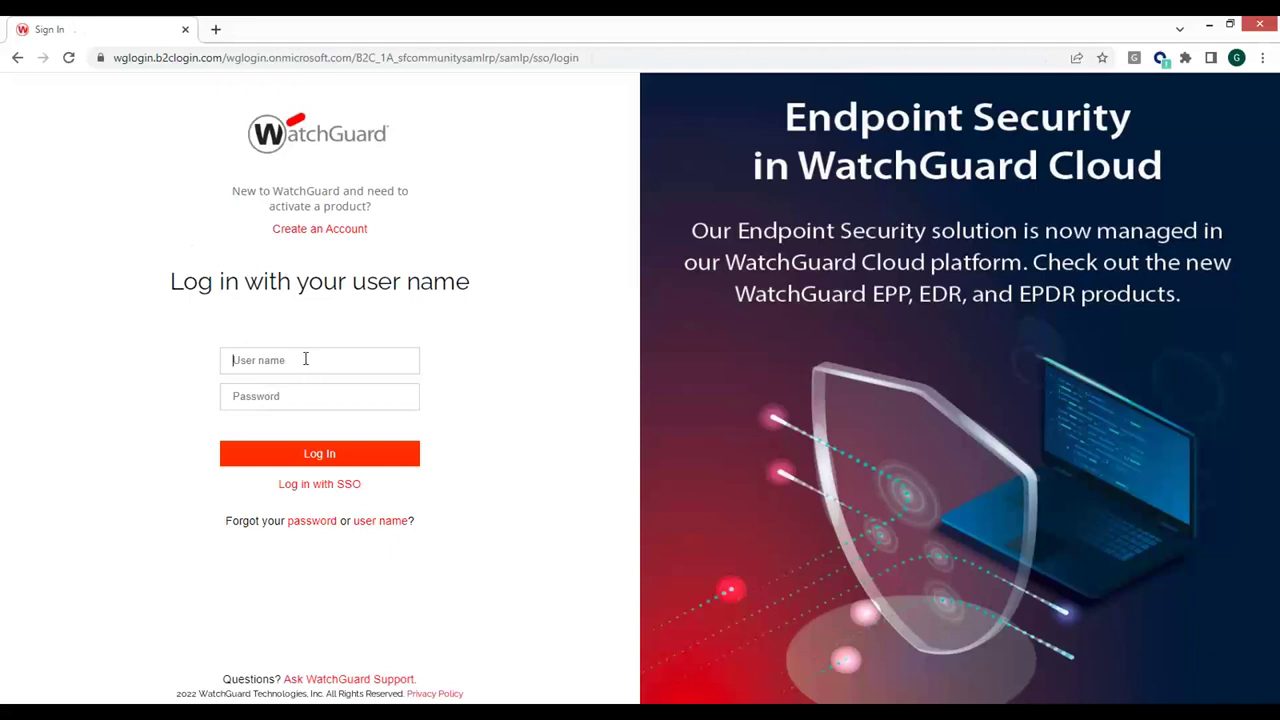
pyautogui.click(306, 356)
pyautogui.click(330, 400)
pyautogui.click(314, 394)
pyautogui.write('••')
pyautogui.press('Return')
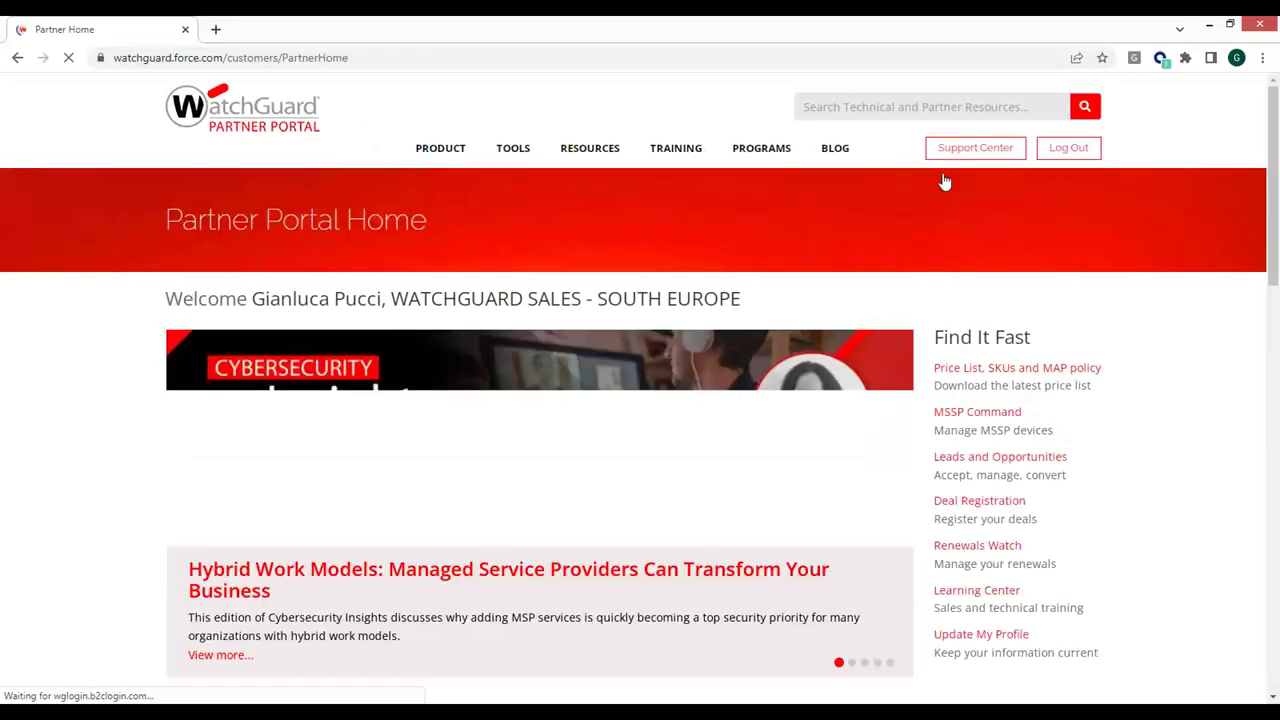
# Step: Go to the Support Center from the Partner Portal and launch WatchGuard Cloud from its My WatchGuard options
pyautogui.click(943, 151)
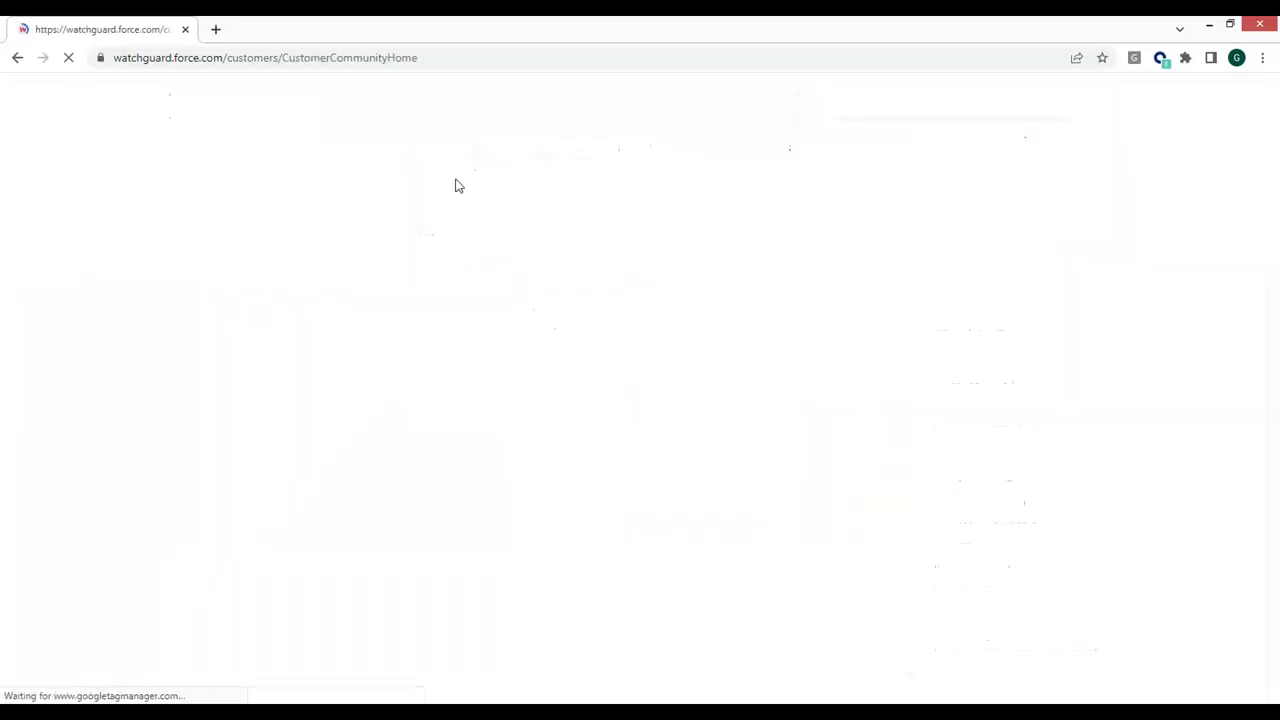
pyautogui.moveTo(410, 140)
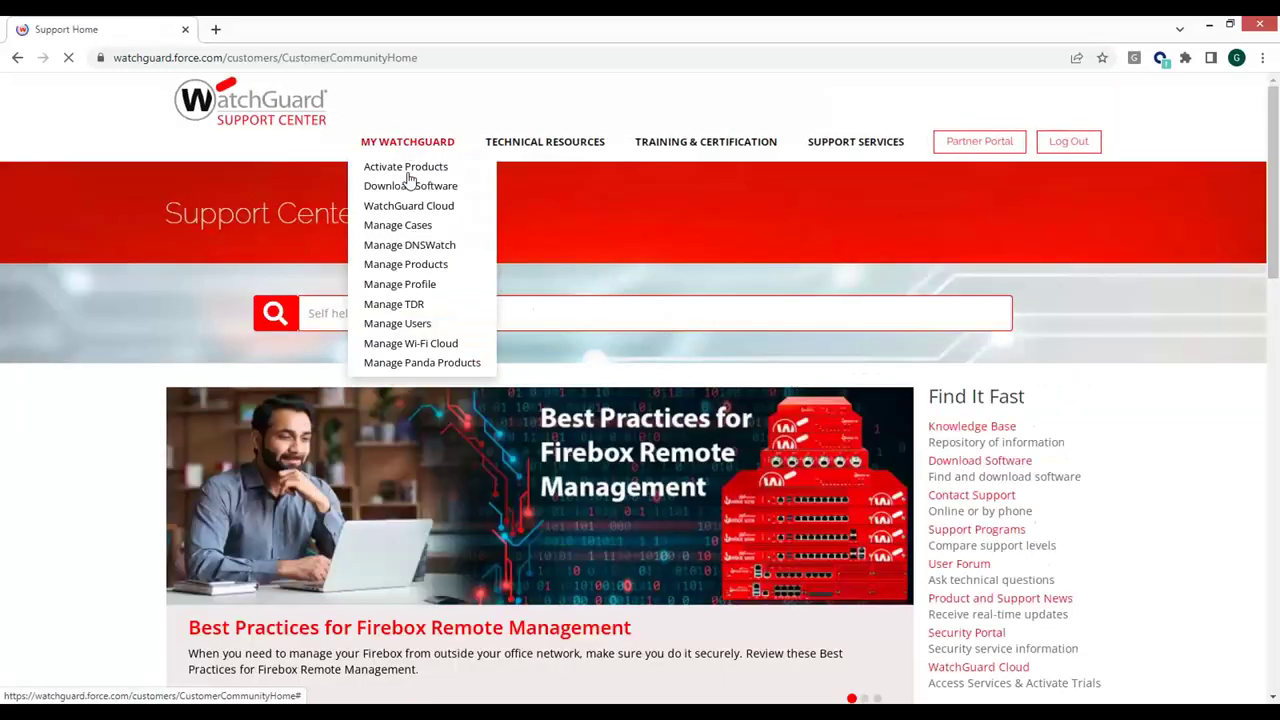
pyautogui.click(409, 206)
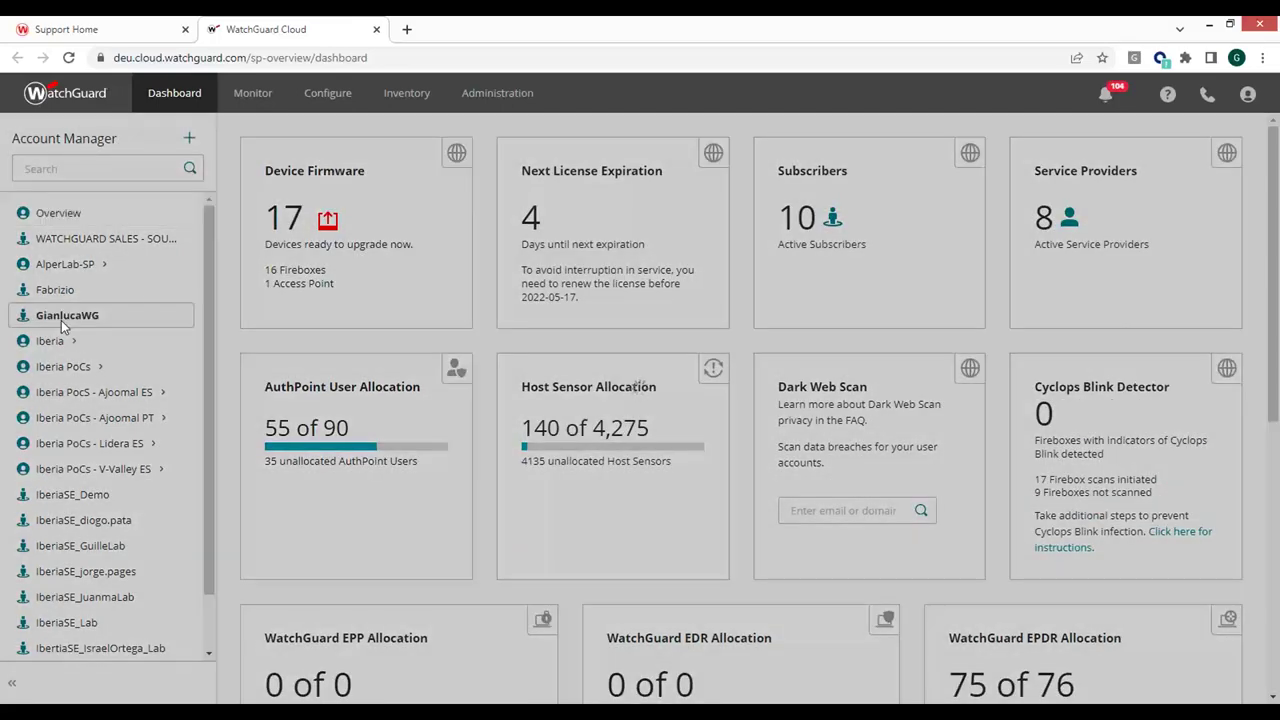
# Step: Display the device monitoring summary of the subscriber account ending in WG, followed by the summary of its T55_M Firebox
pyautogui.click(61, 318)
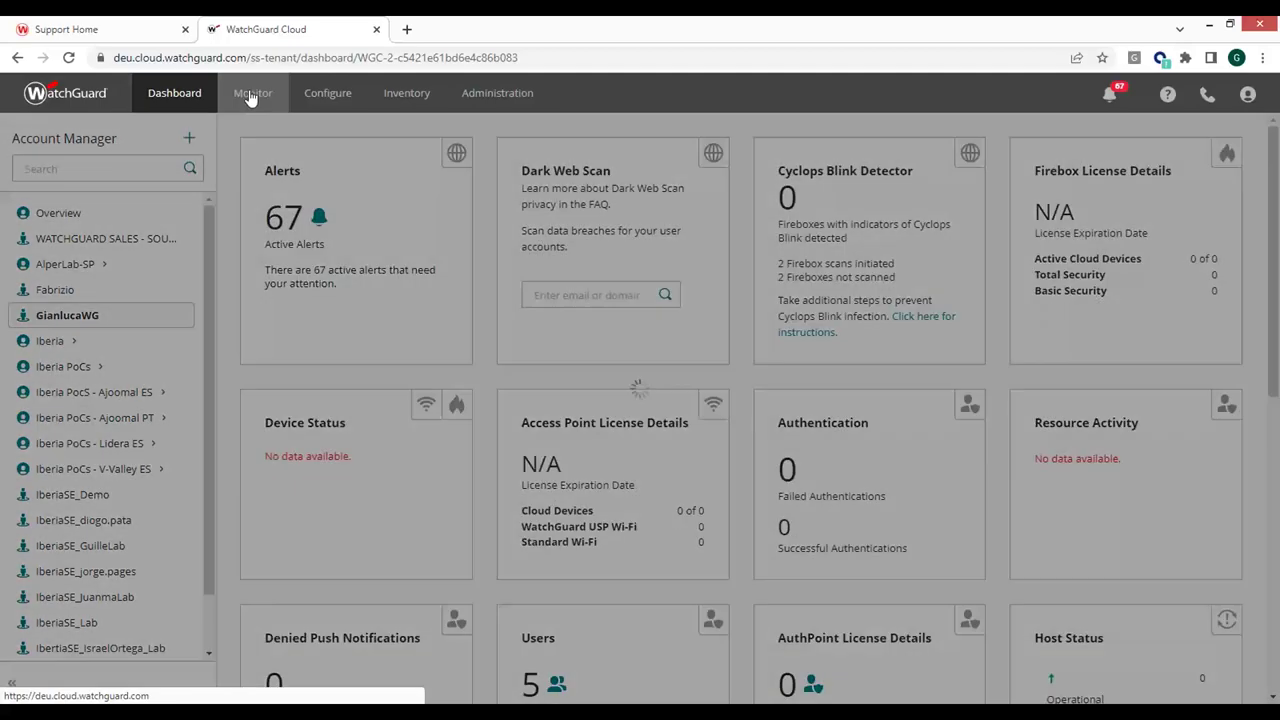
pyautogui.click(252, 94)
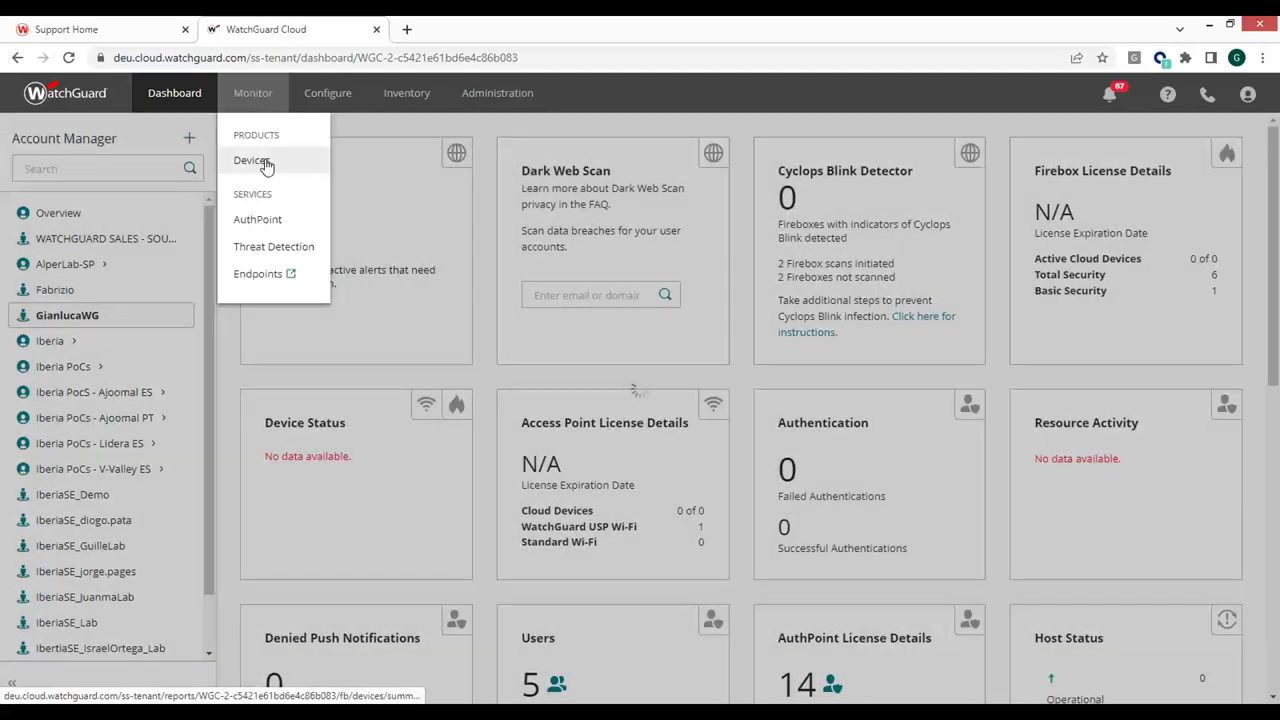
pyautogui.click(264, 162)
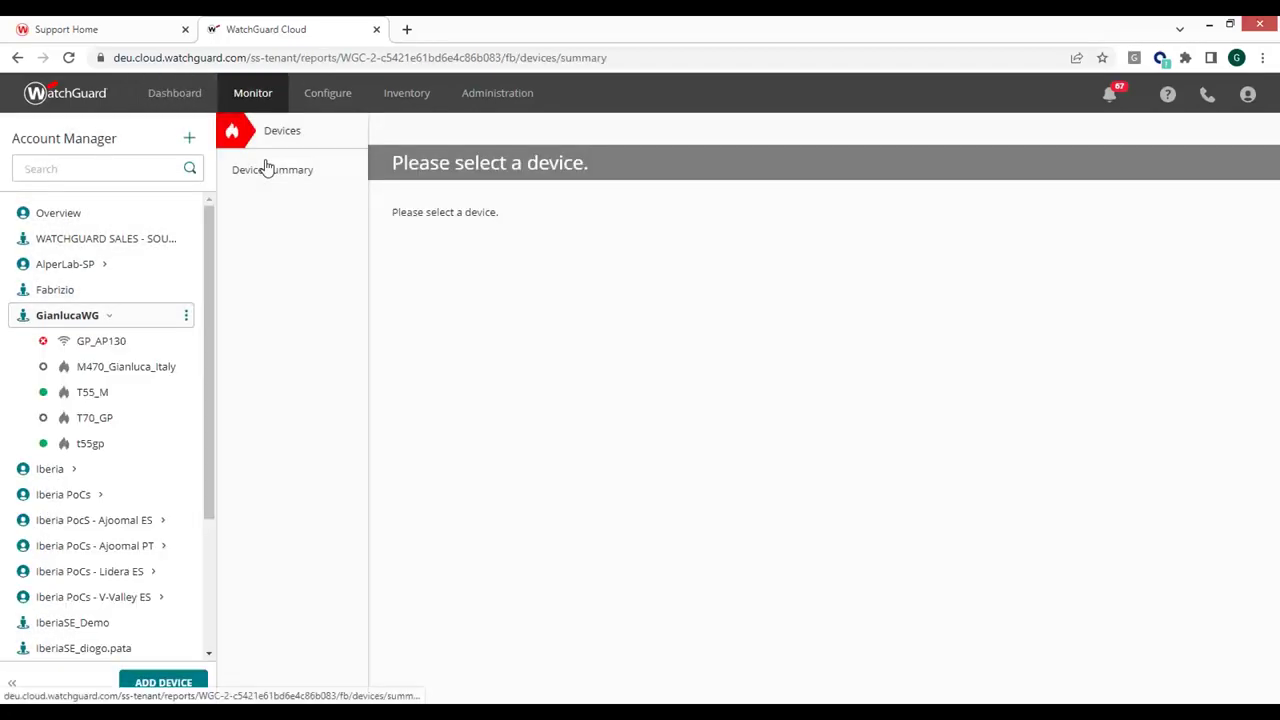
pyautogui.click(267, 168)
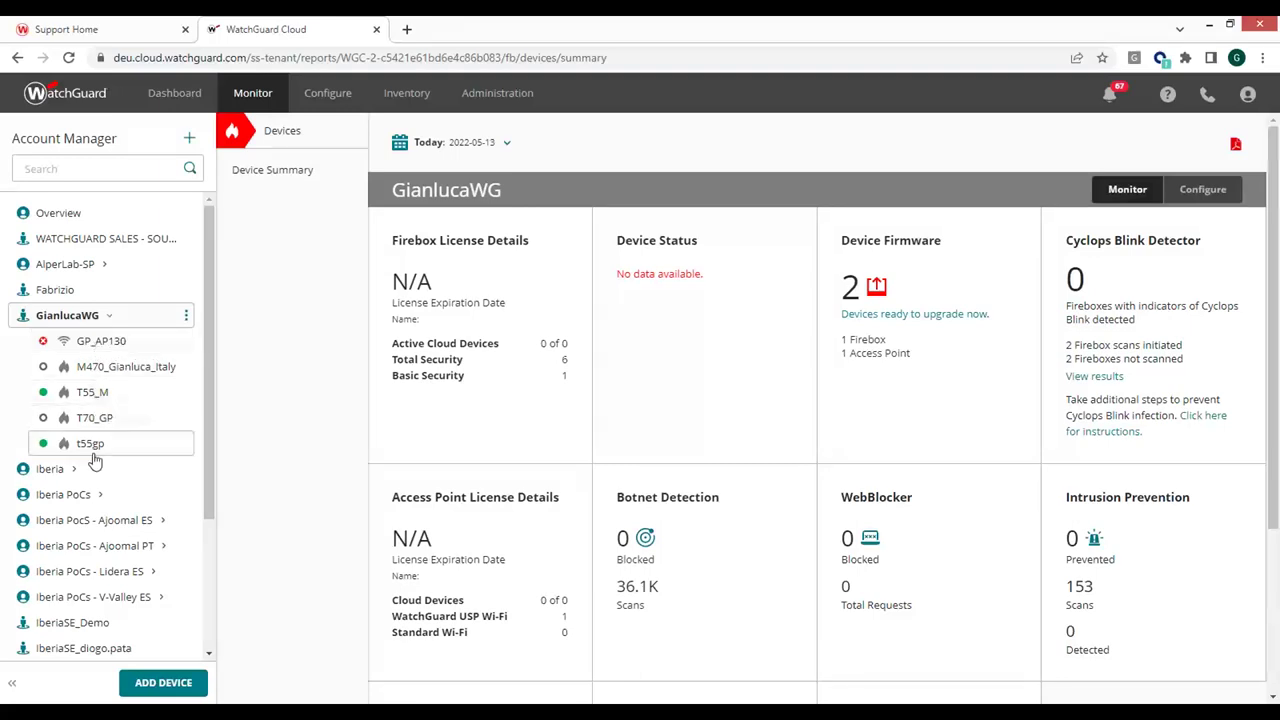
pyautogui.click(92, 400)
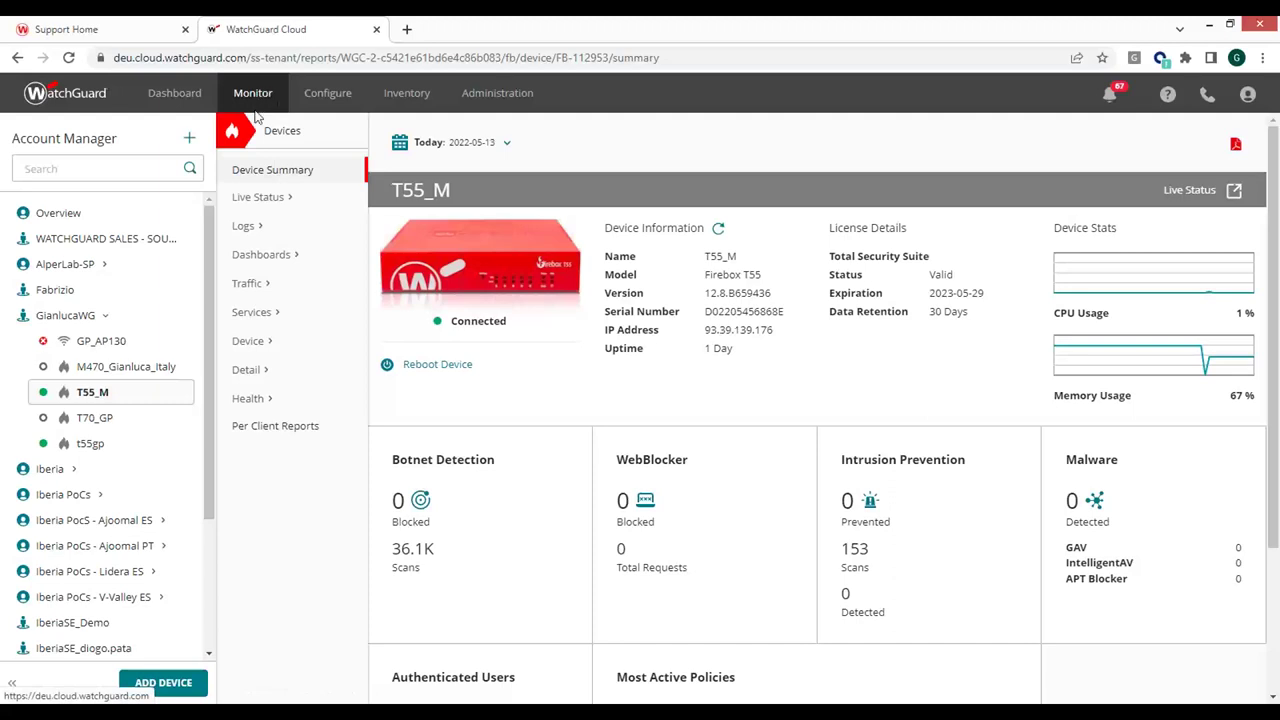
# Step: Display the scheduled reports in the administration settings of the subscriber account ending in WG
pyautogui.click(62, 318)
pyautogui.click(503, 100)
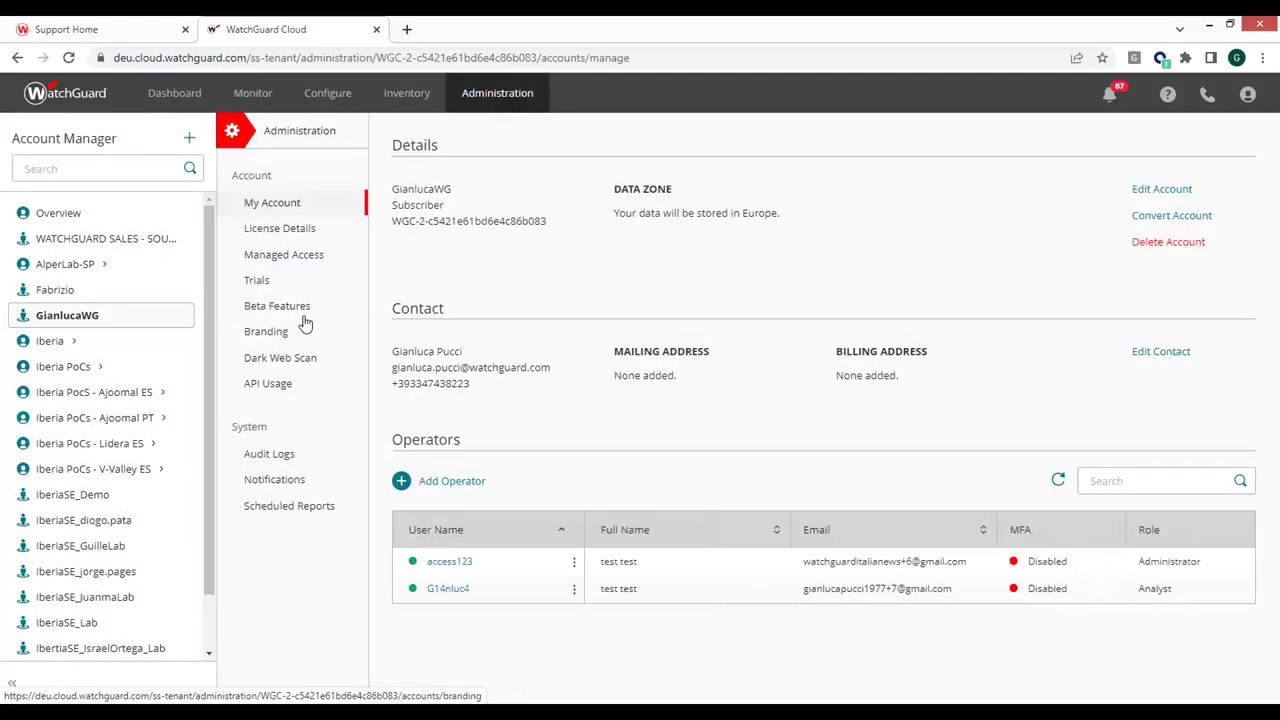
pyautogui.click(276, 512)
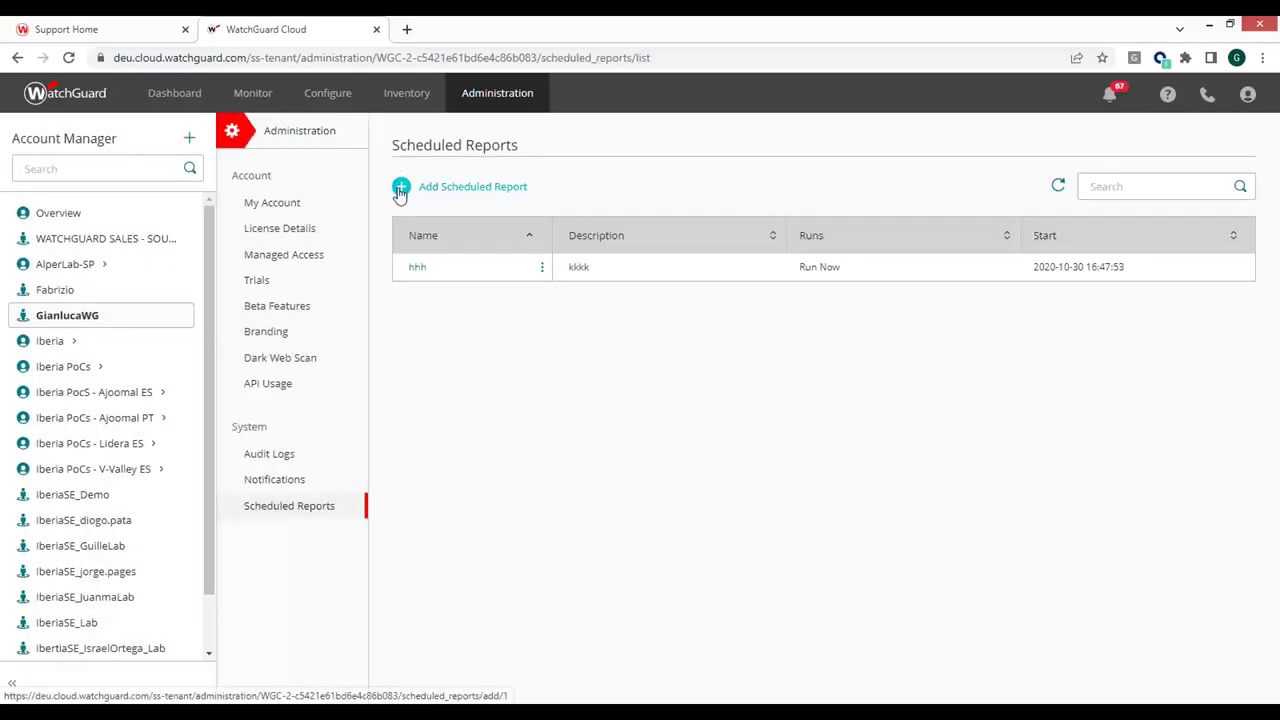
# Step: Draft a Fireboxes scheduled report named "sssssssss" with a description of repeated g's, and review the report types it can include
pyautogui.click(400, 190)
pyautogui.click(423, 218)
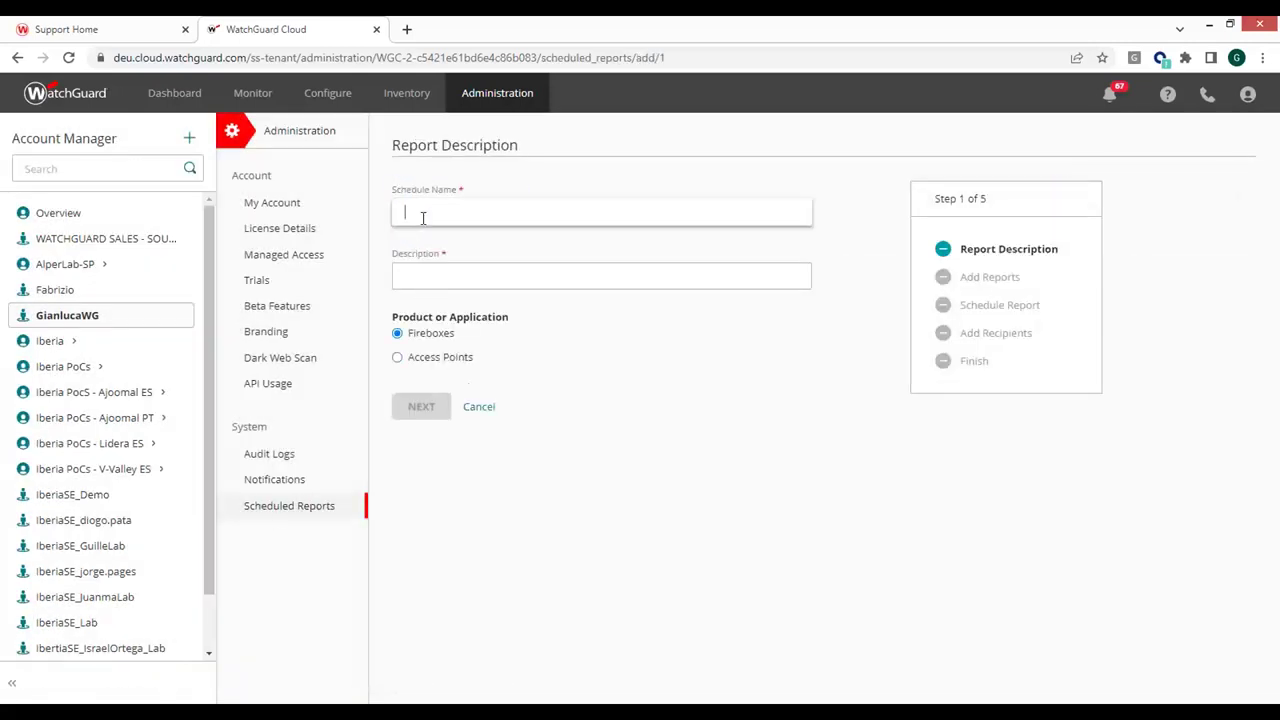
pyautogui.write('sssssssss')
pyautogui.click(433, 283)
pyautogui.write('g')
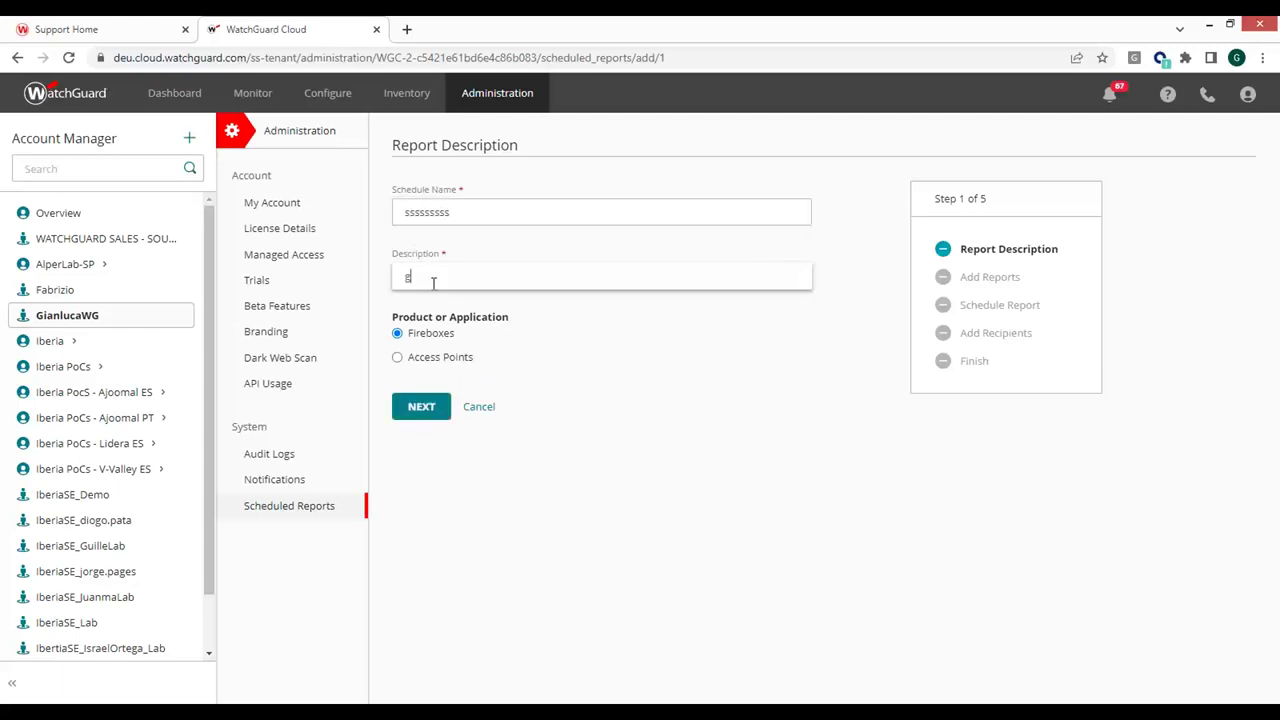
pyautogui.write('ggggggggggggg')
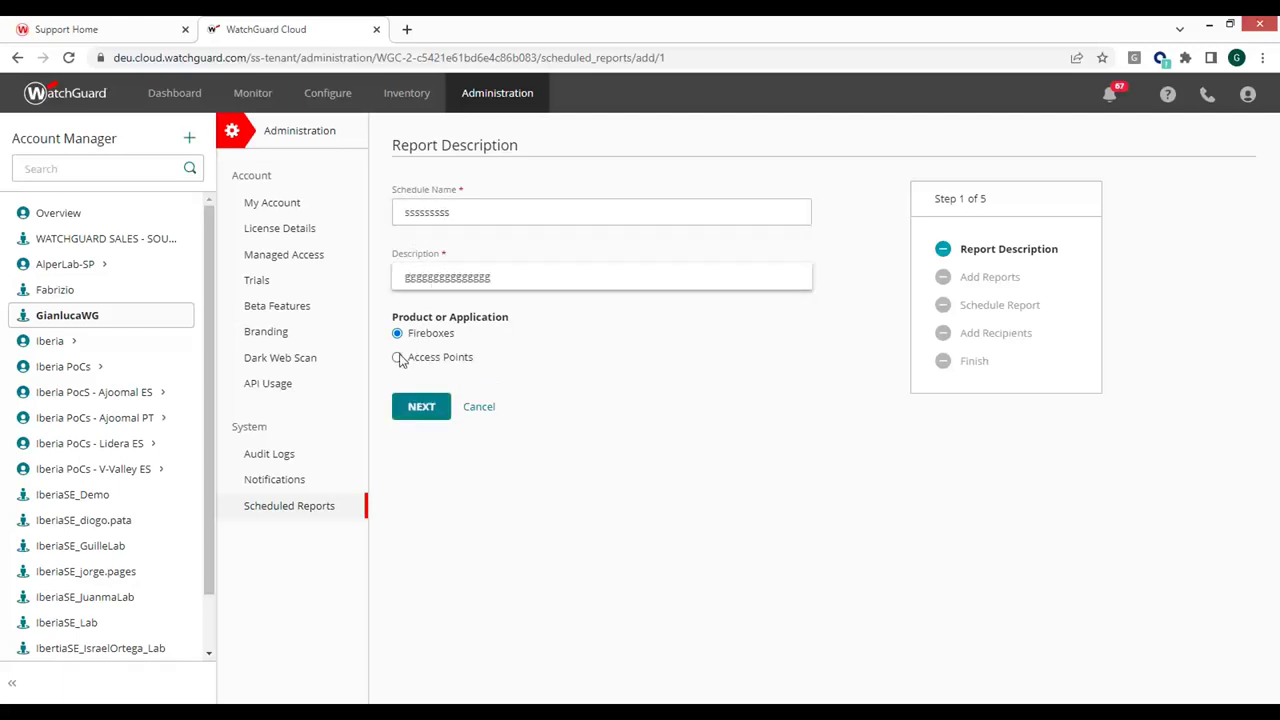
pyautogui.click(421, 408)
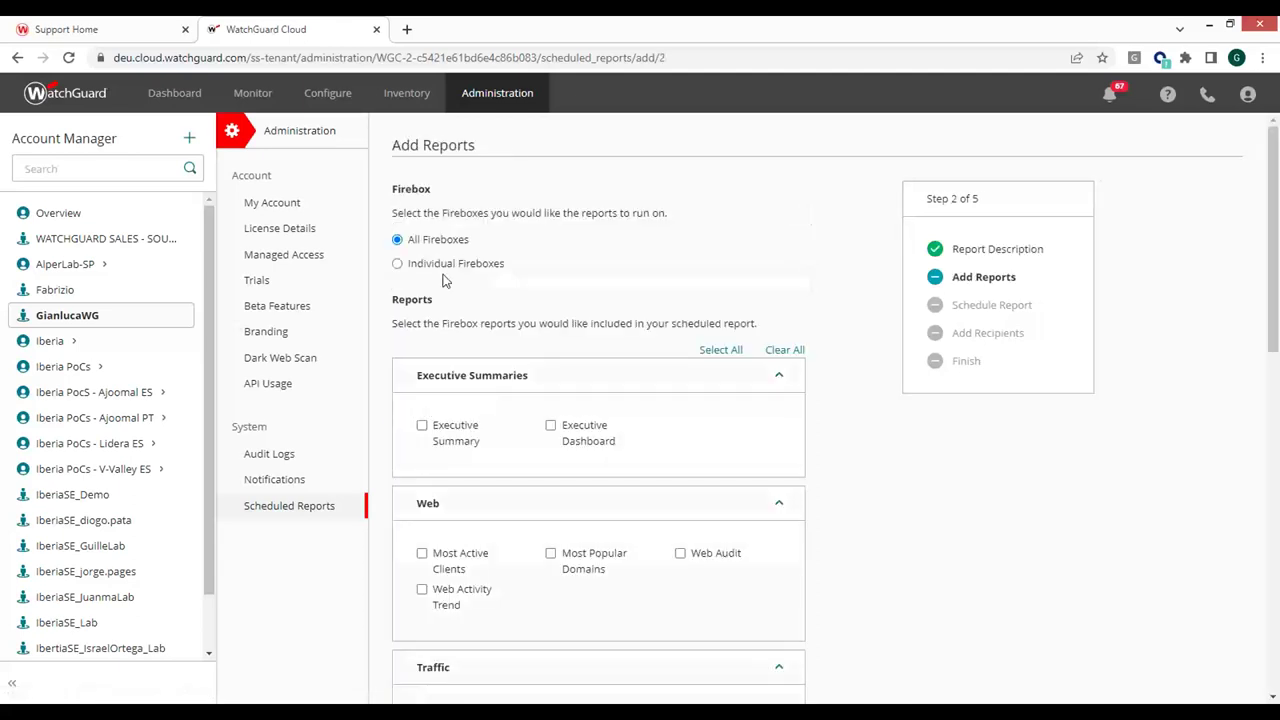
pyautogui.scroll(-3, 634, 437)
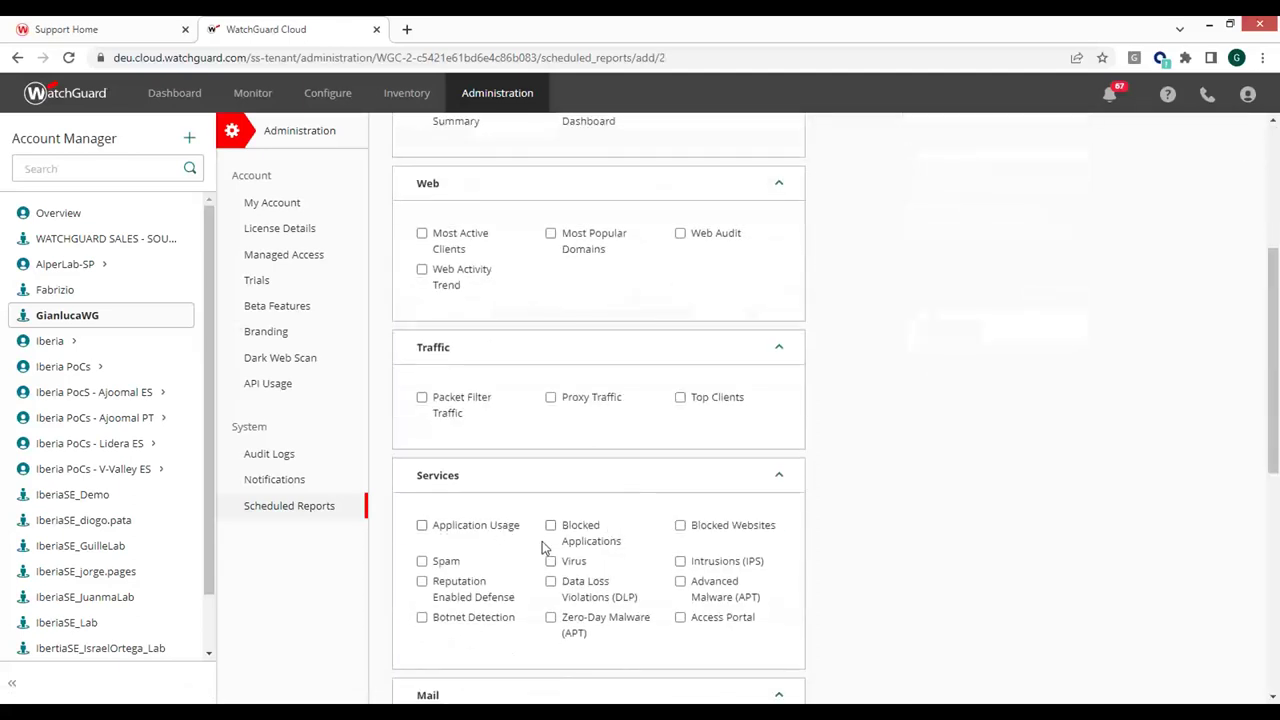
pyautogui.scroll(-3, 504, 548)
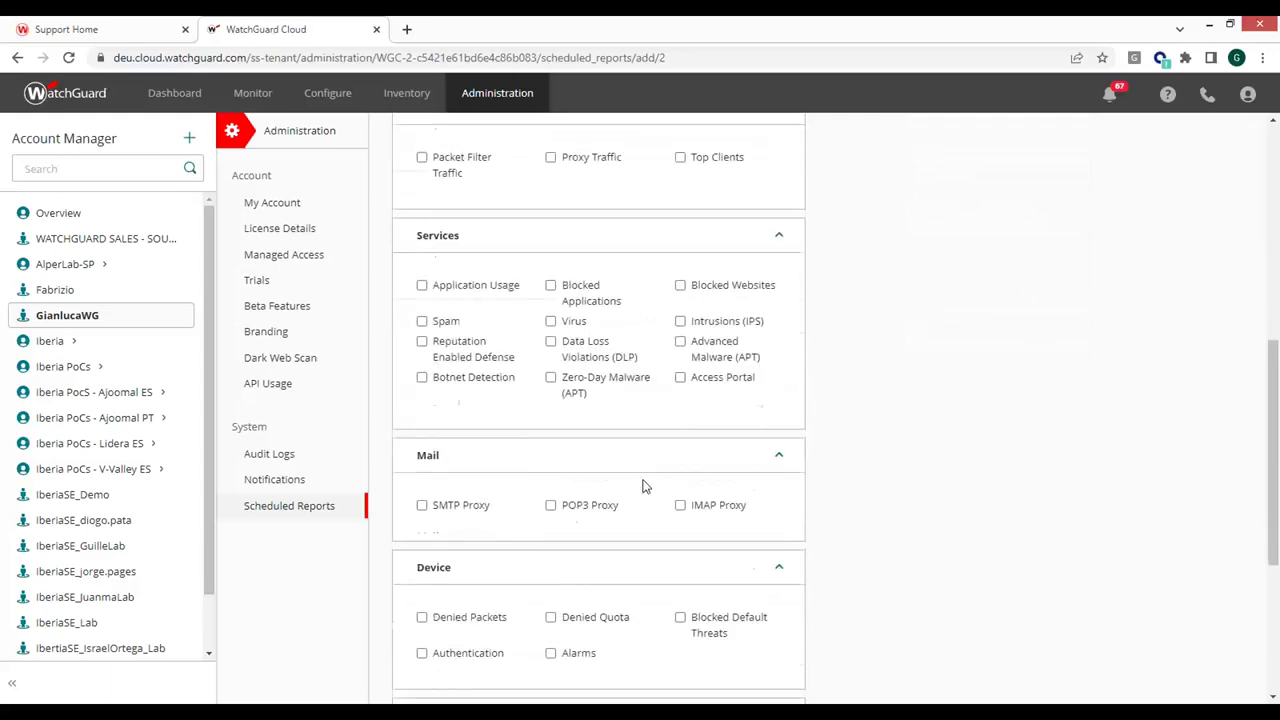
pyautogui.scroll(5, 650, 480)
pyautogui.scroll(1, 660, 472)
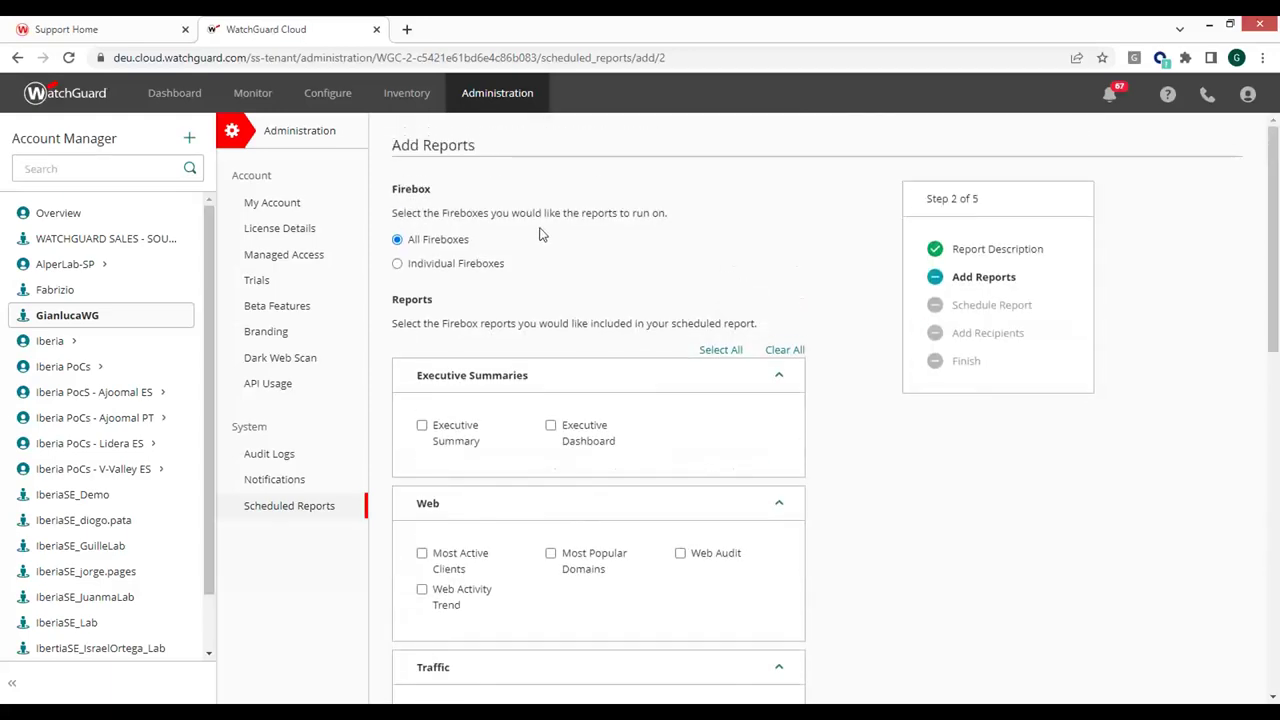
# Step: Draft a new notification rule for the subscriber account with Devices as the notification source and Device Alarms as the type
pyautogui.click(265, 483)
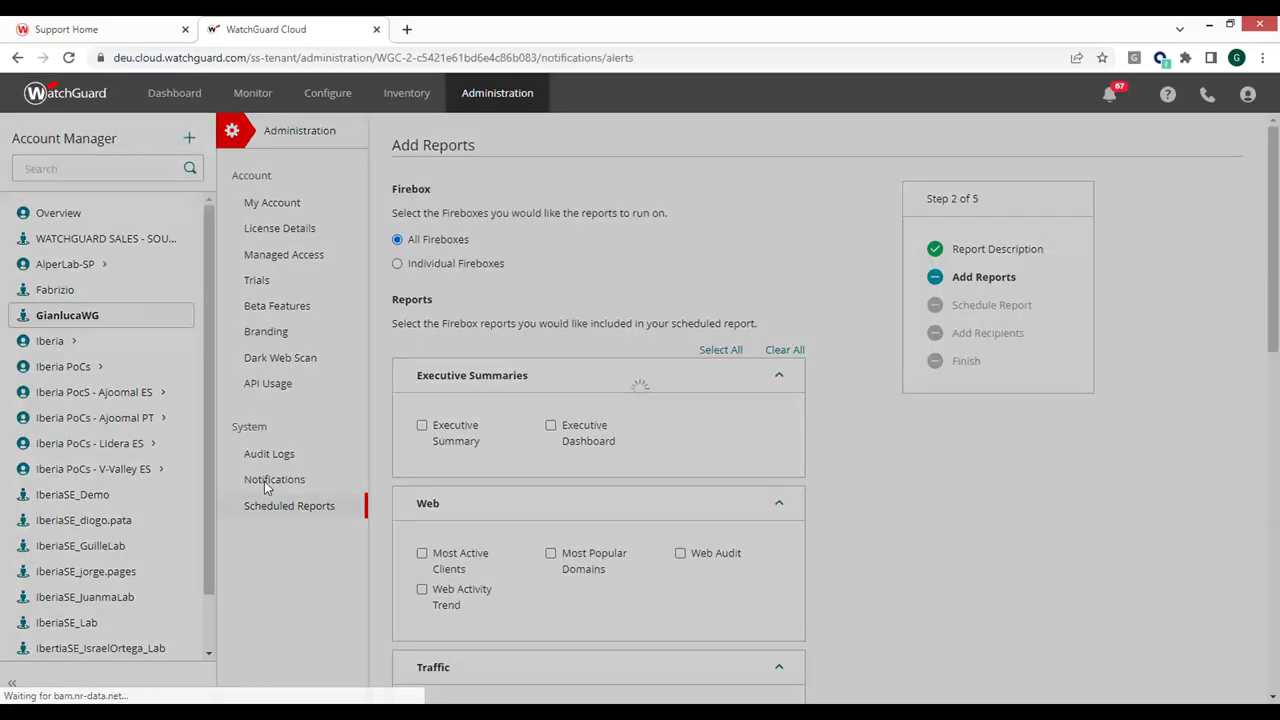
pyautogui.click(474, 192)
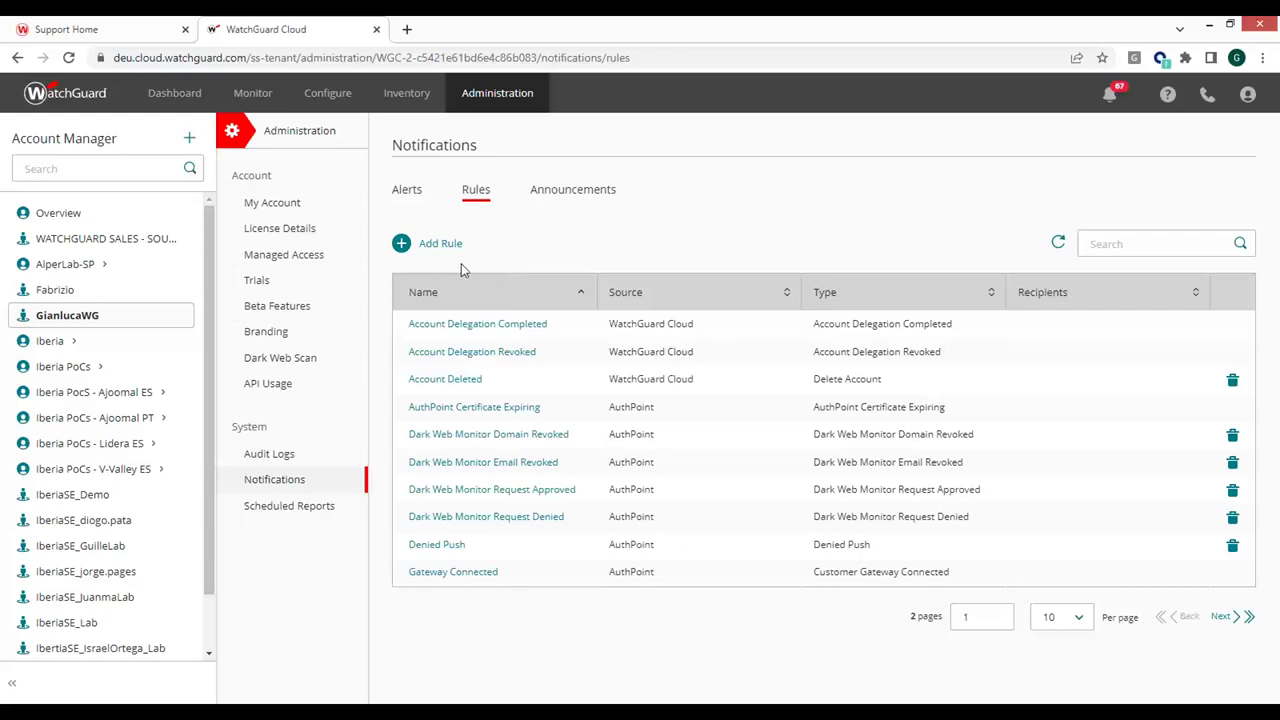
pyautogui.click(400, 243)
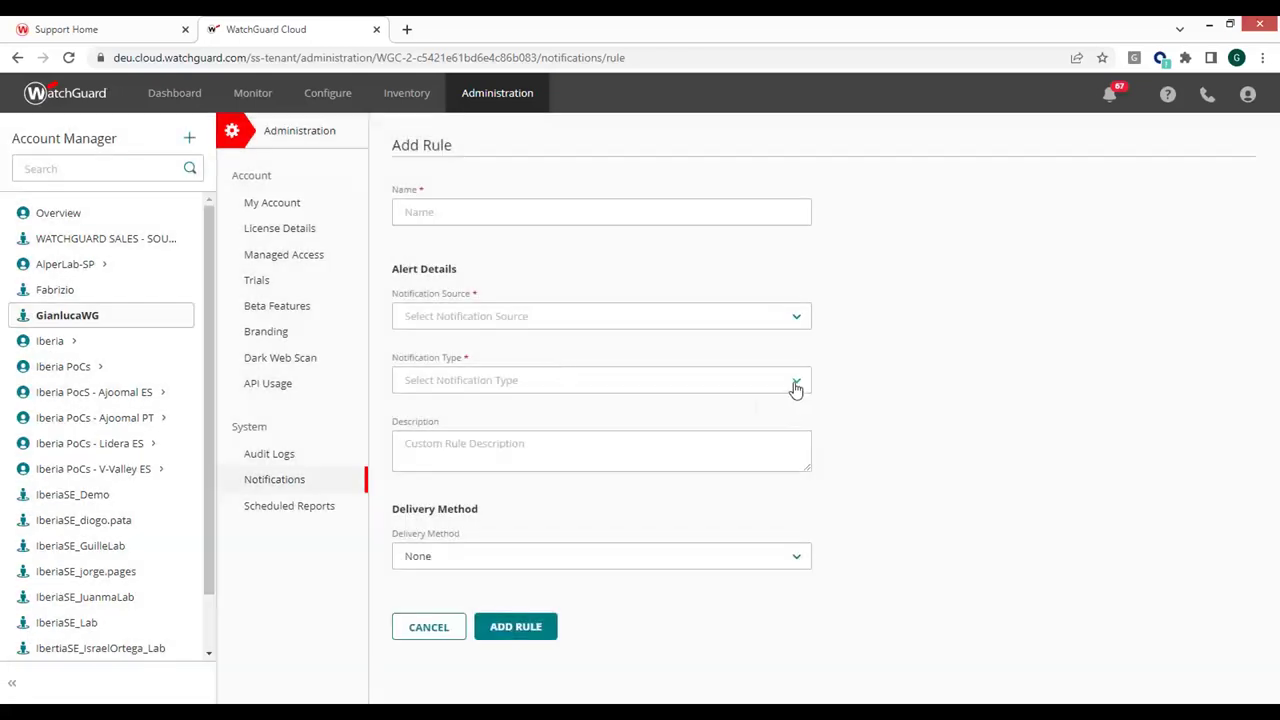
pyautogui.click(796, 388)
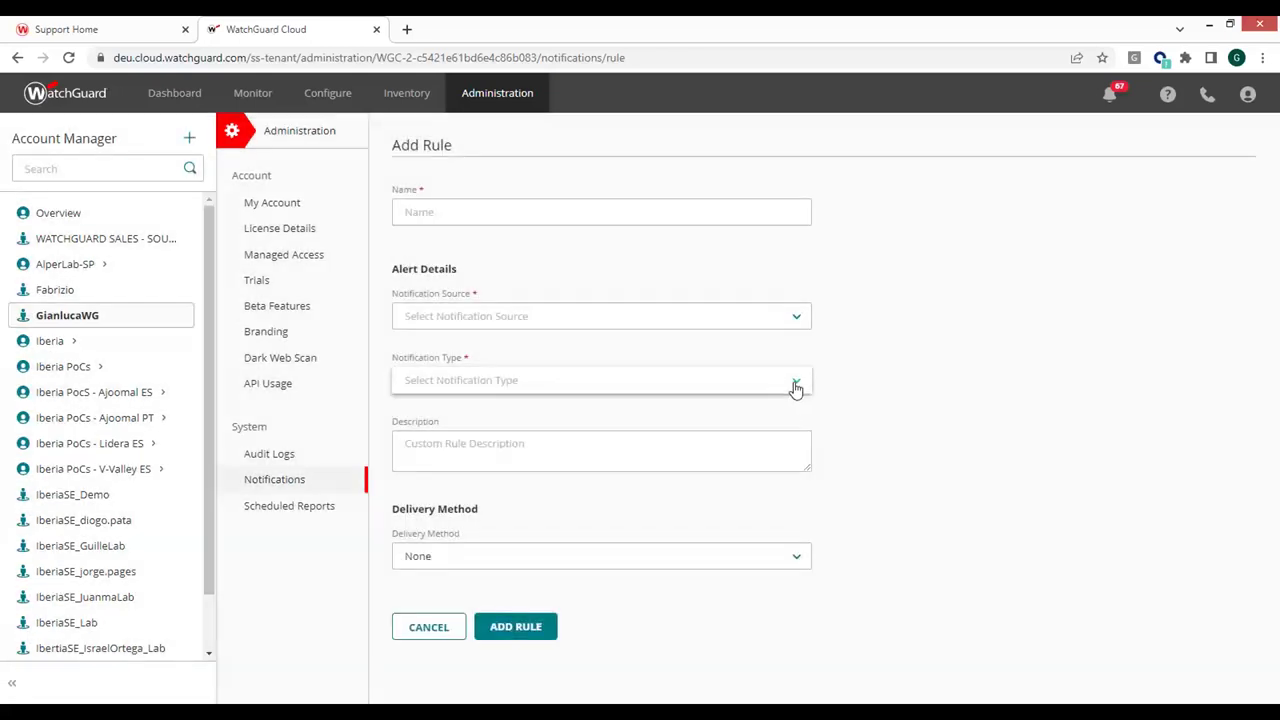
pyautogui.click(797, 322)
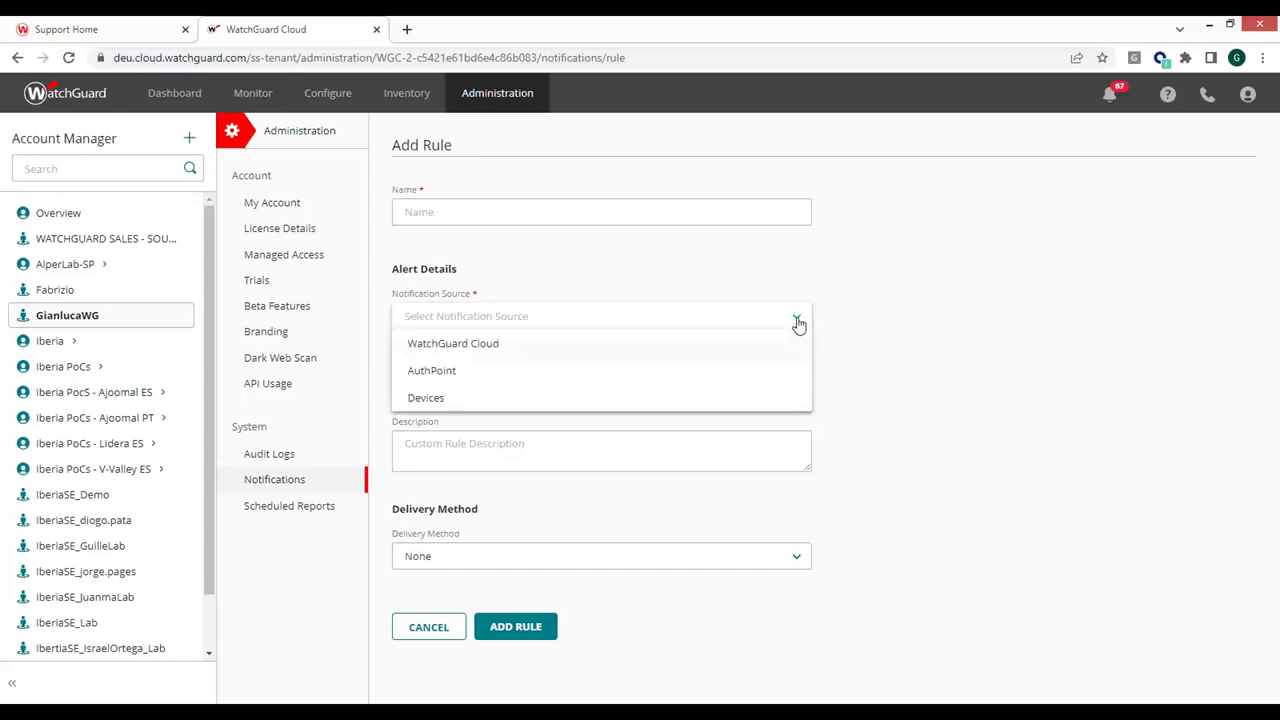
pyautogui.click(460, 398)
pyautogui.click(799, 386)
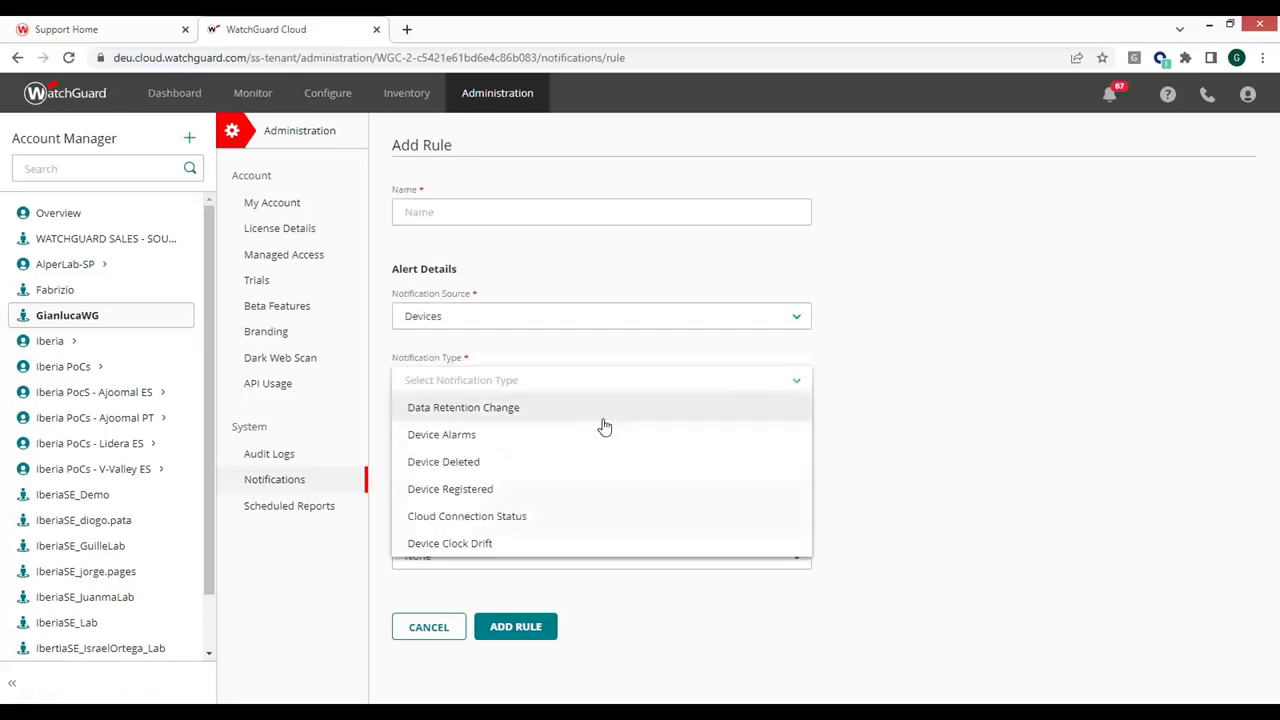
pyautogui.click(520, 432)
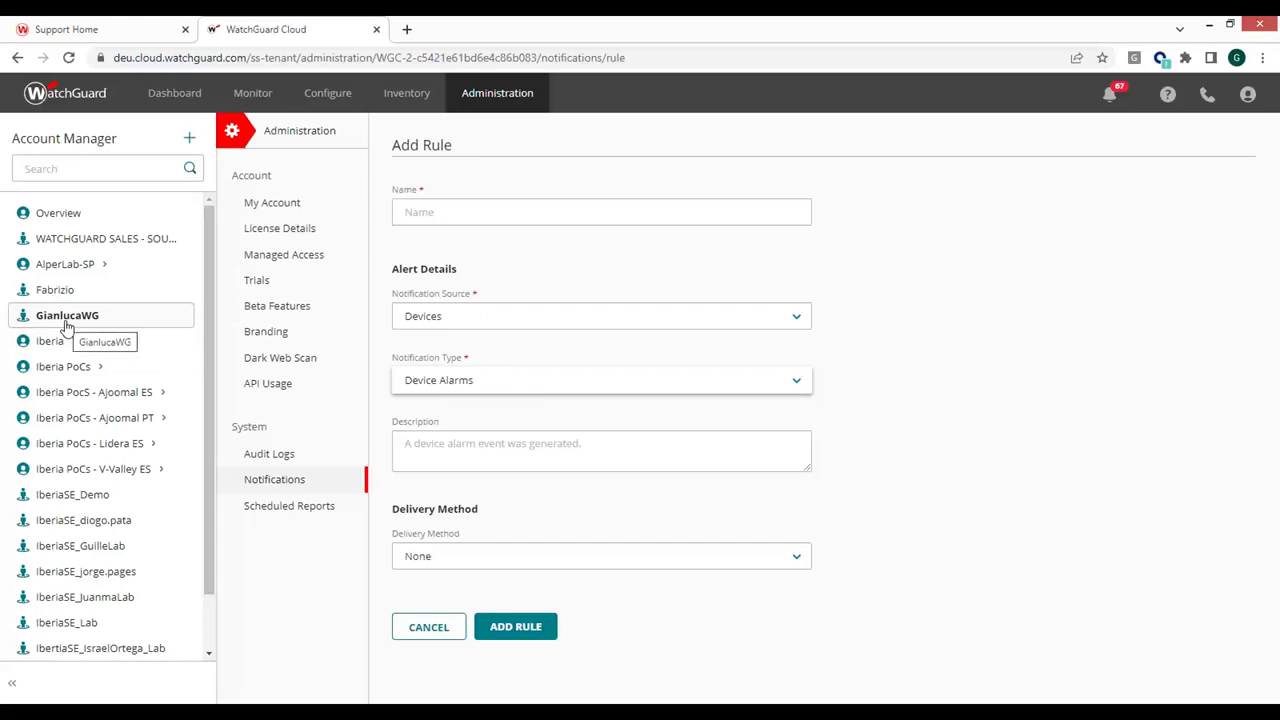
# Step: Display the device configuration of the t55gp Firebox in the subscriber account
pyautogui.click(329, 104)
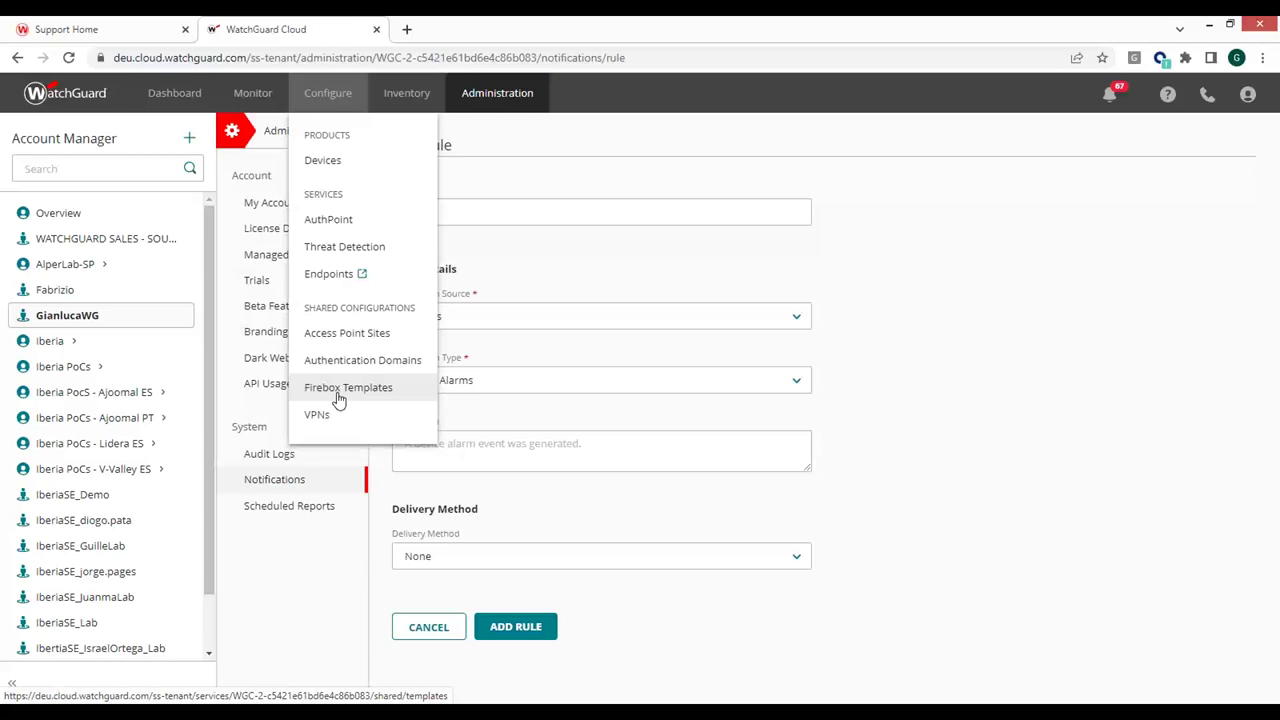
pyautogui.click(331, 166)
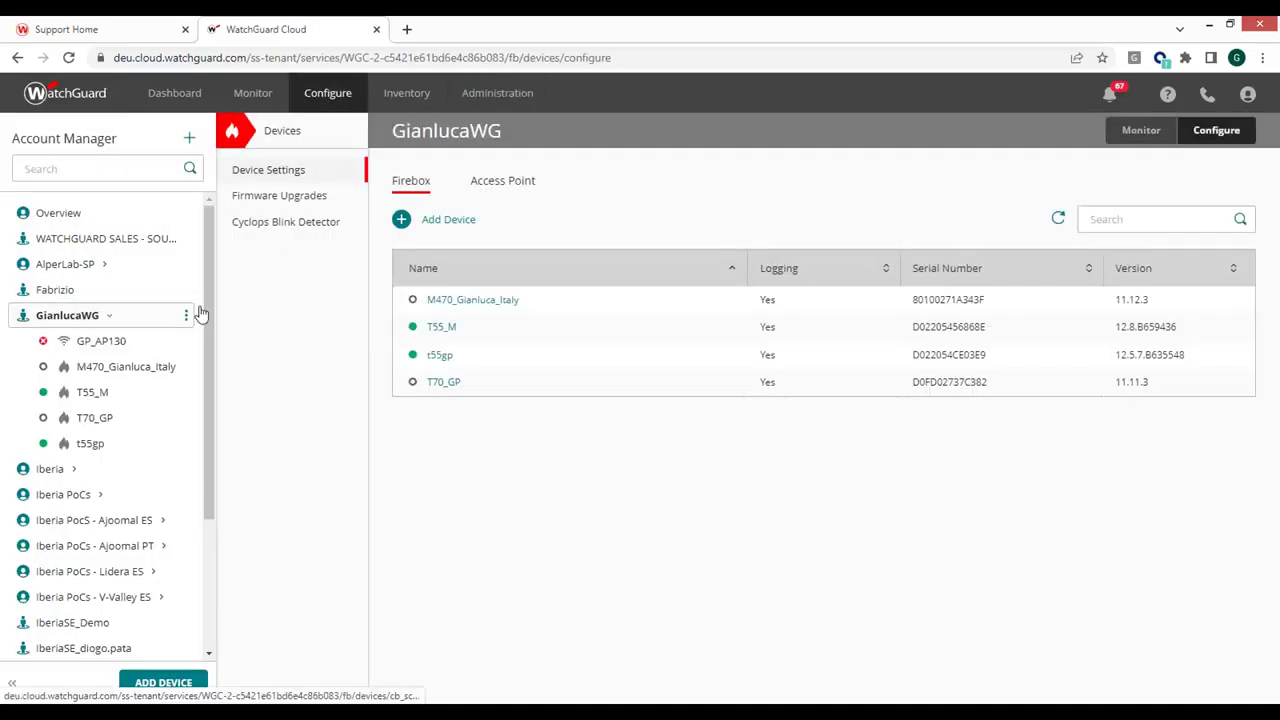
pyautogui.click(84, 451)
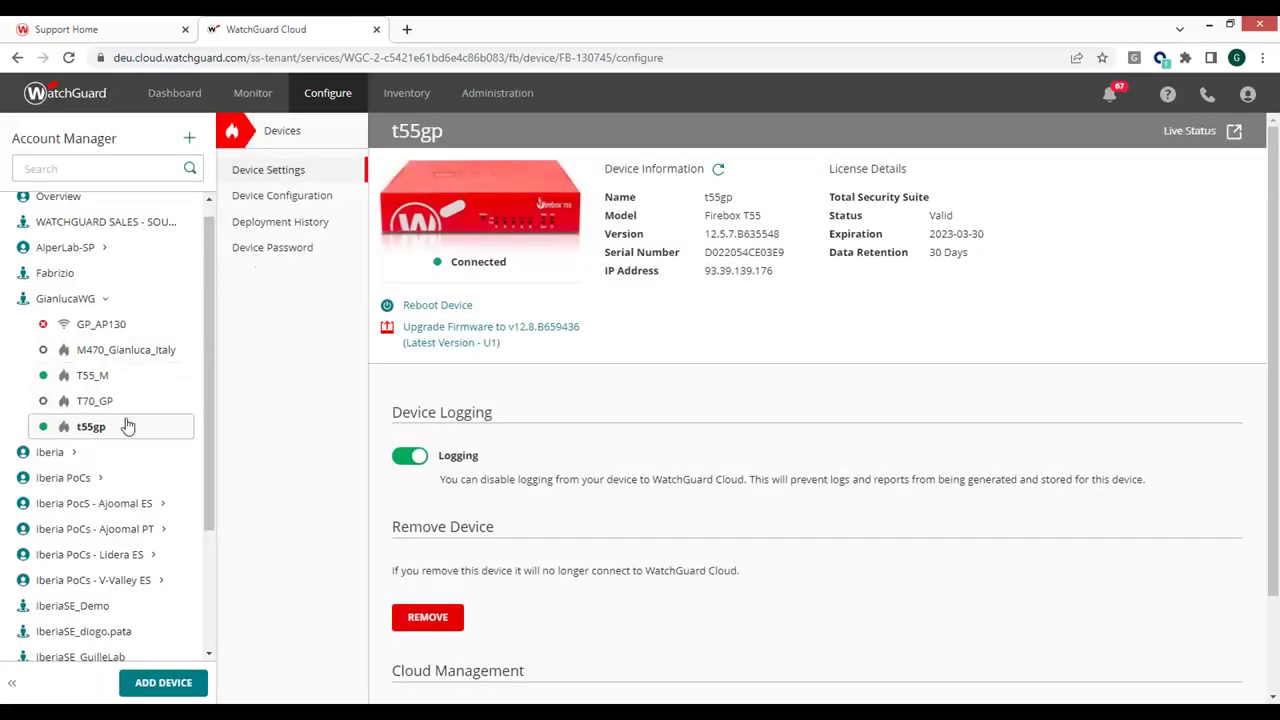
pyautogui.click(268, 199)
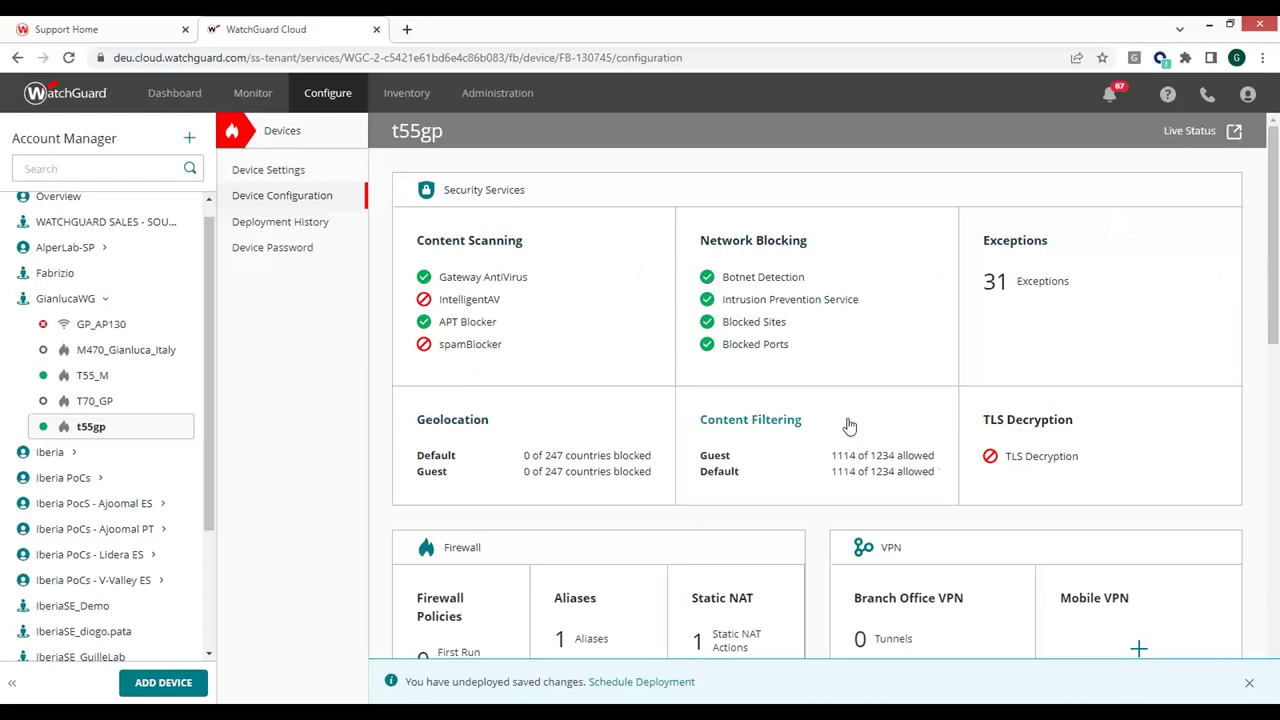
# Step: Examine the GP_Home access point site's configuration details and its subscribed devices
pyautogui.click(335, 93)
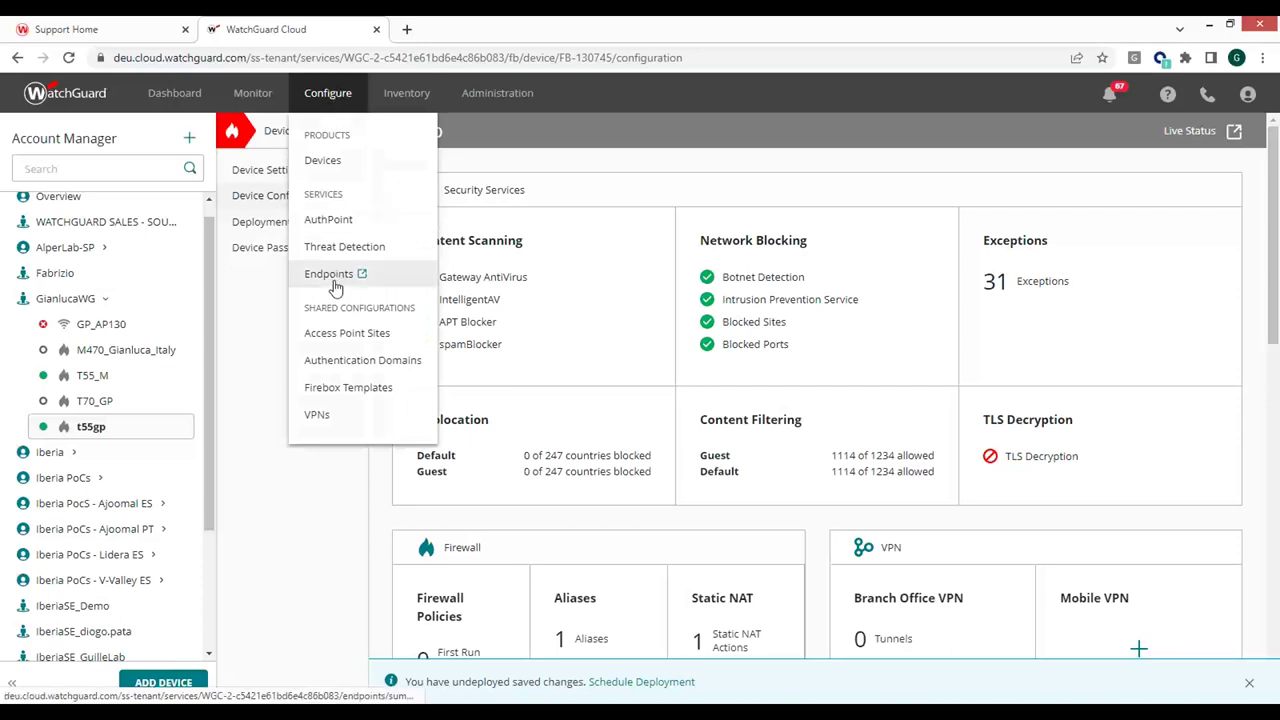
pyautogui.click(342, 338)
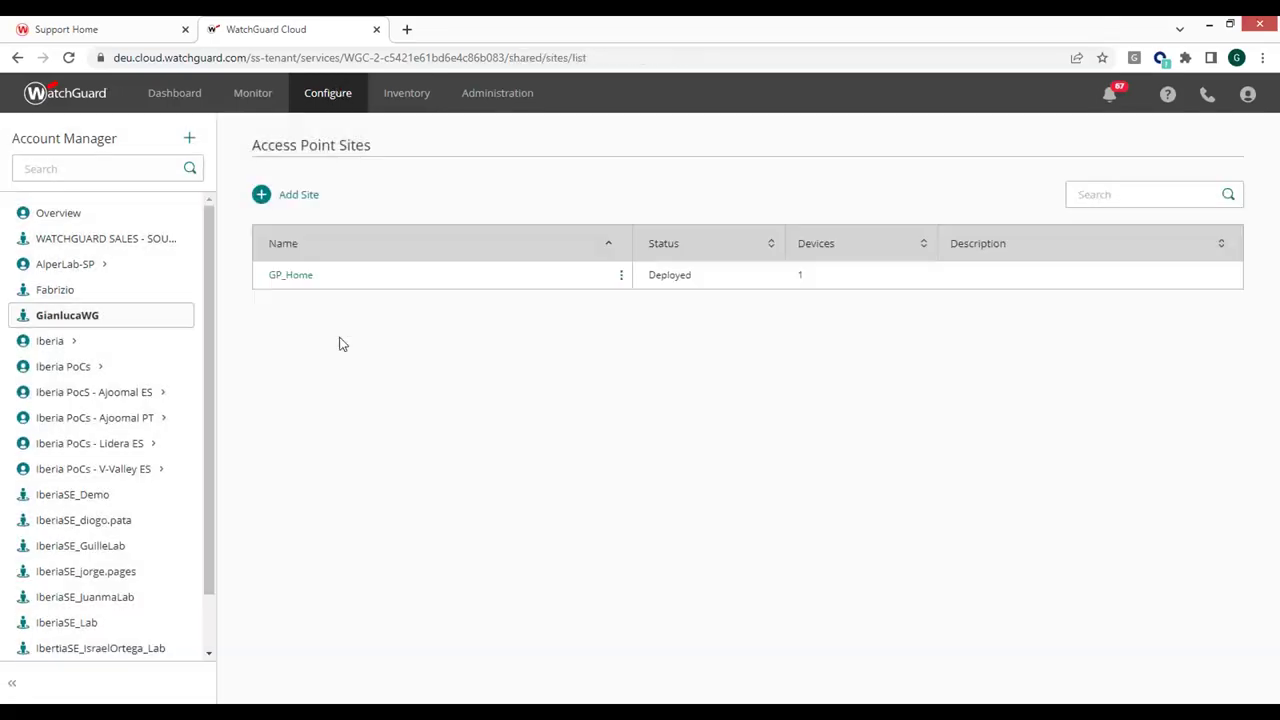
pyautogui.click(300, 283)
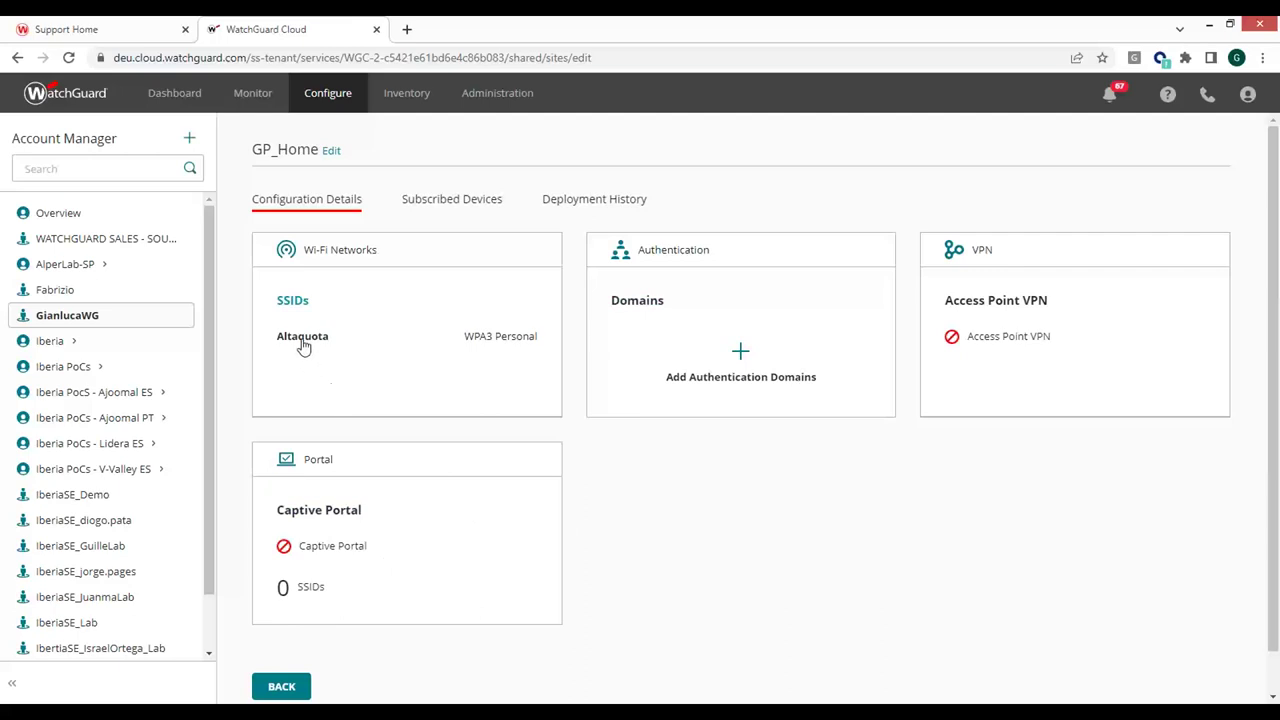
pyautogui.click(447, 203)
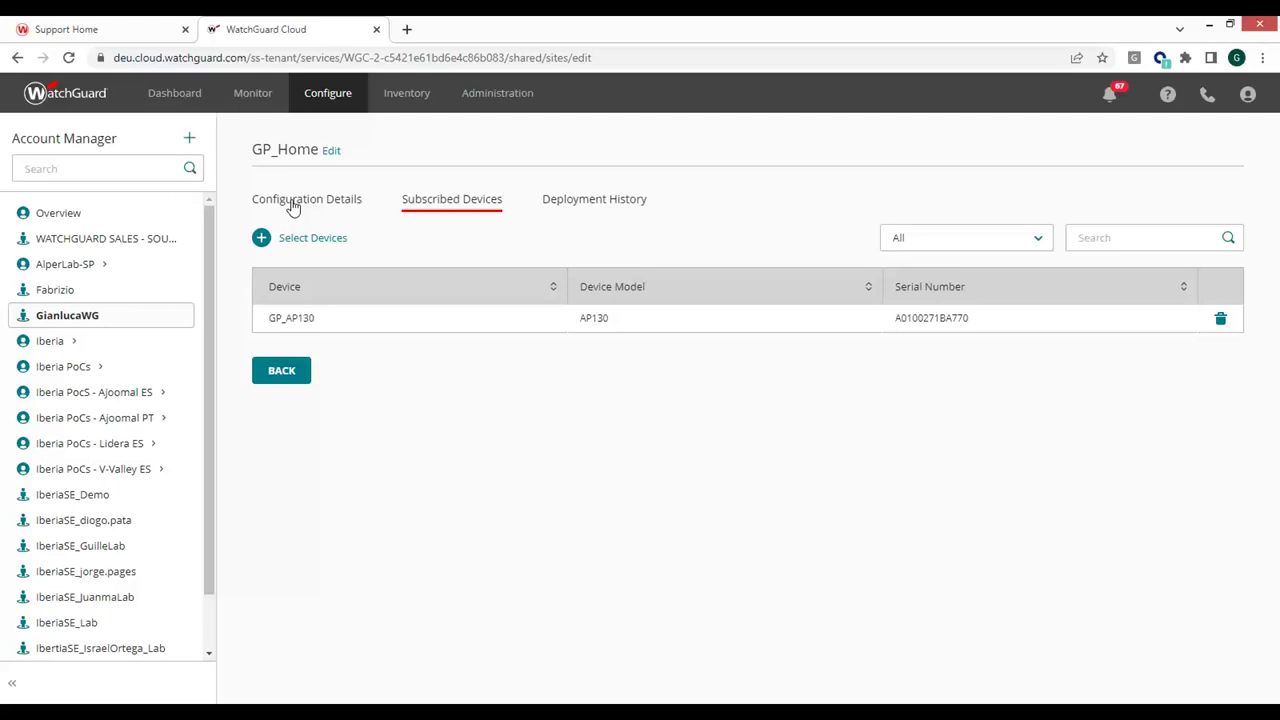
# Step: Examine the prova12345 Firebox template's configuration and subscribed devices, and return to the subscriber account's dashboard
pyautogui.moveTo(321, 104)
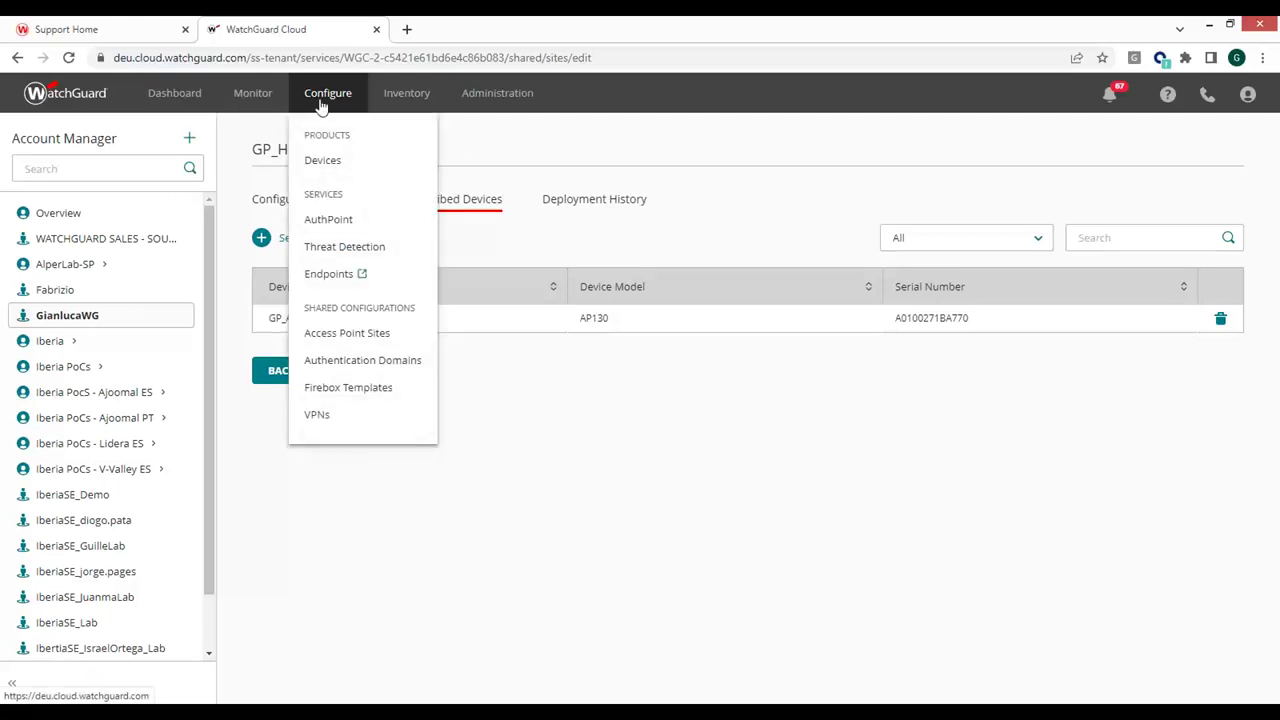
pyautogui.click(349, 390)
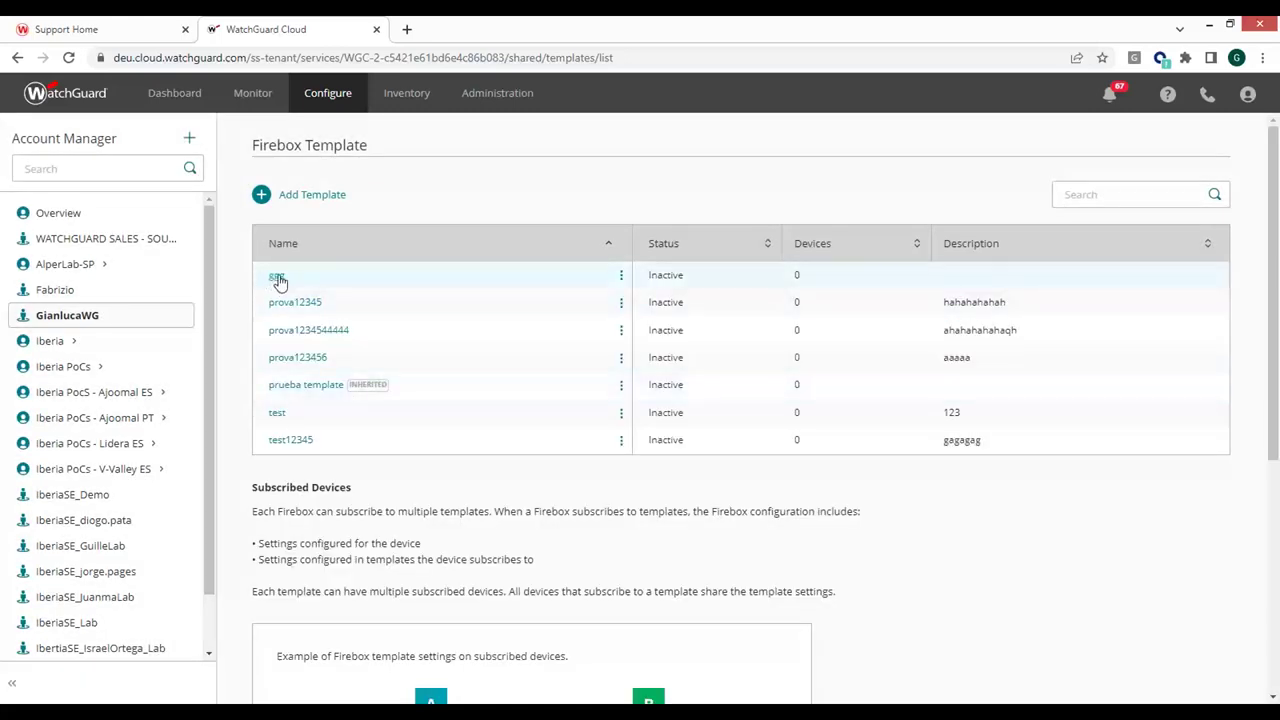
pyautogui.click(284, 302)
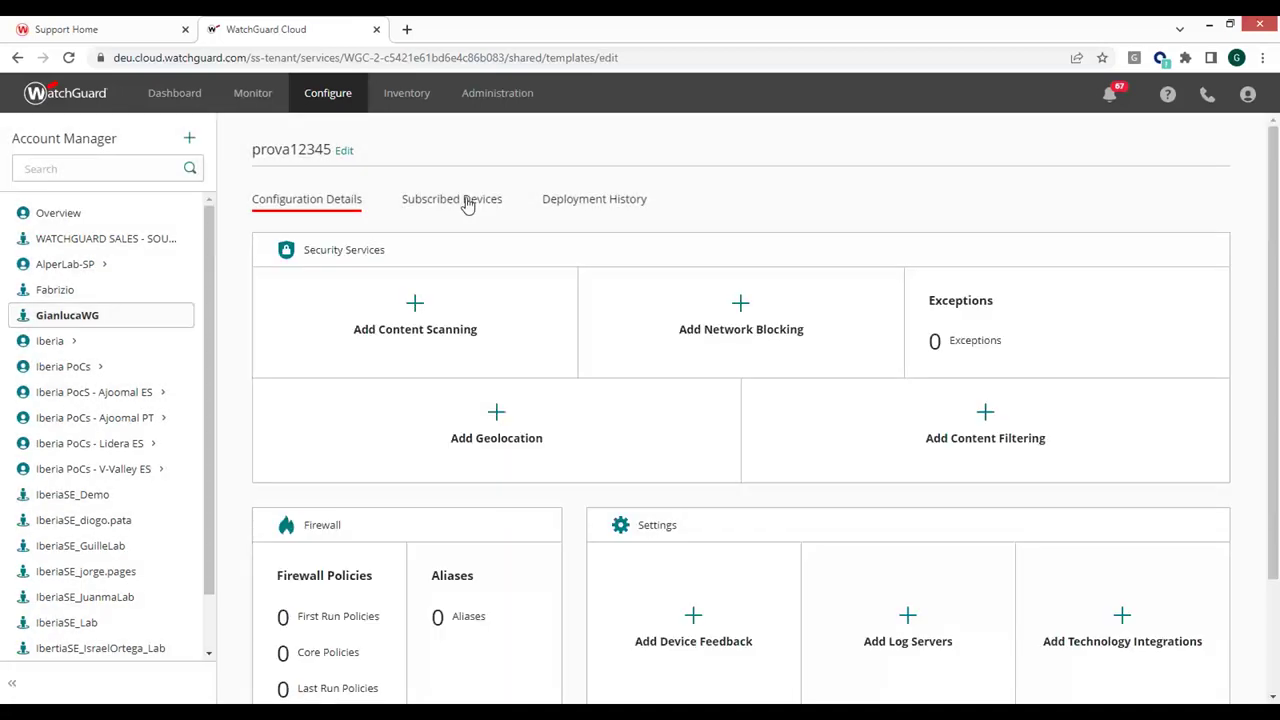
pyautogui.click(465, 203)
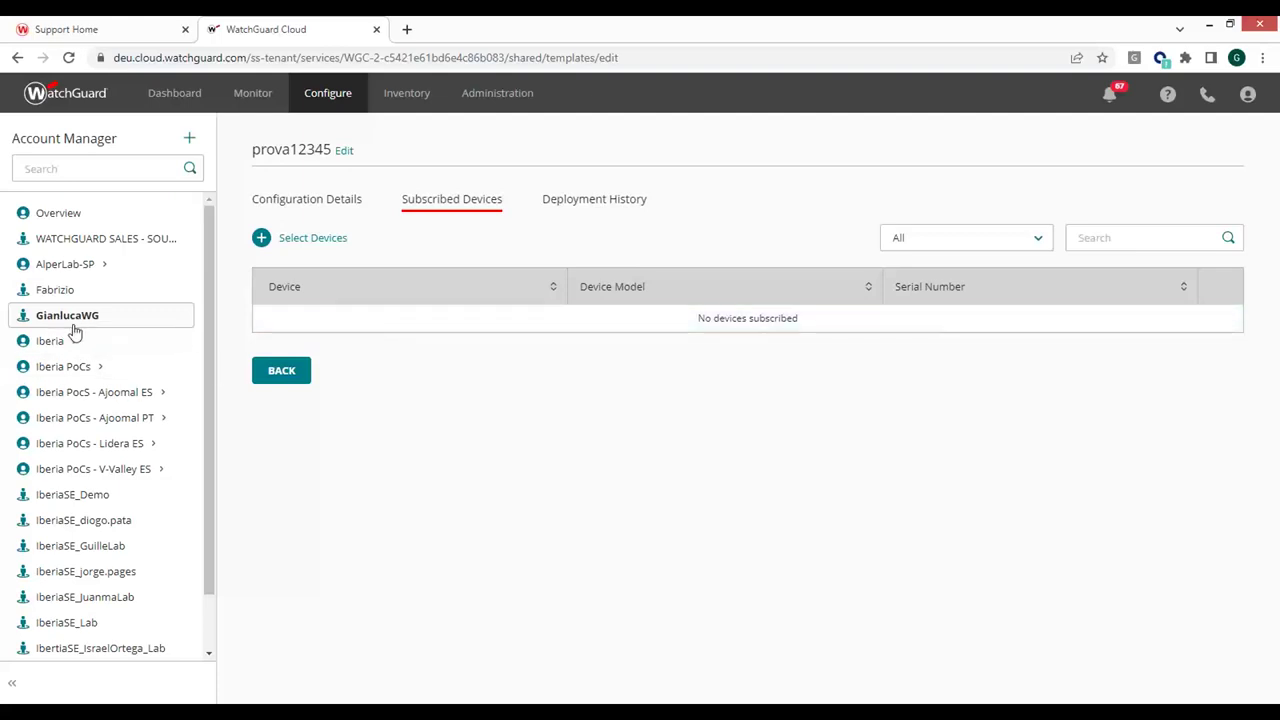
pyautogui.scroll(-2, 207, 389)
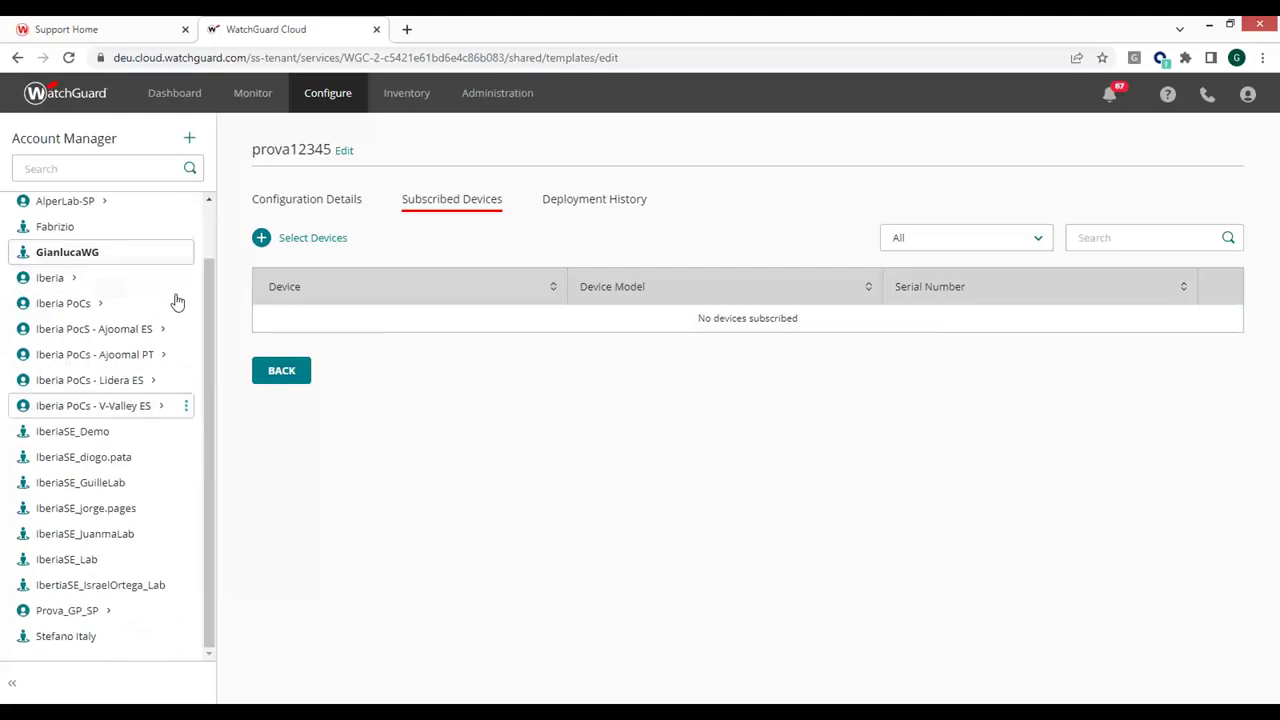
pyautogui.click(174, 94)
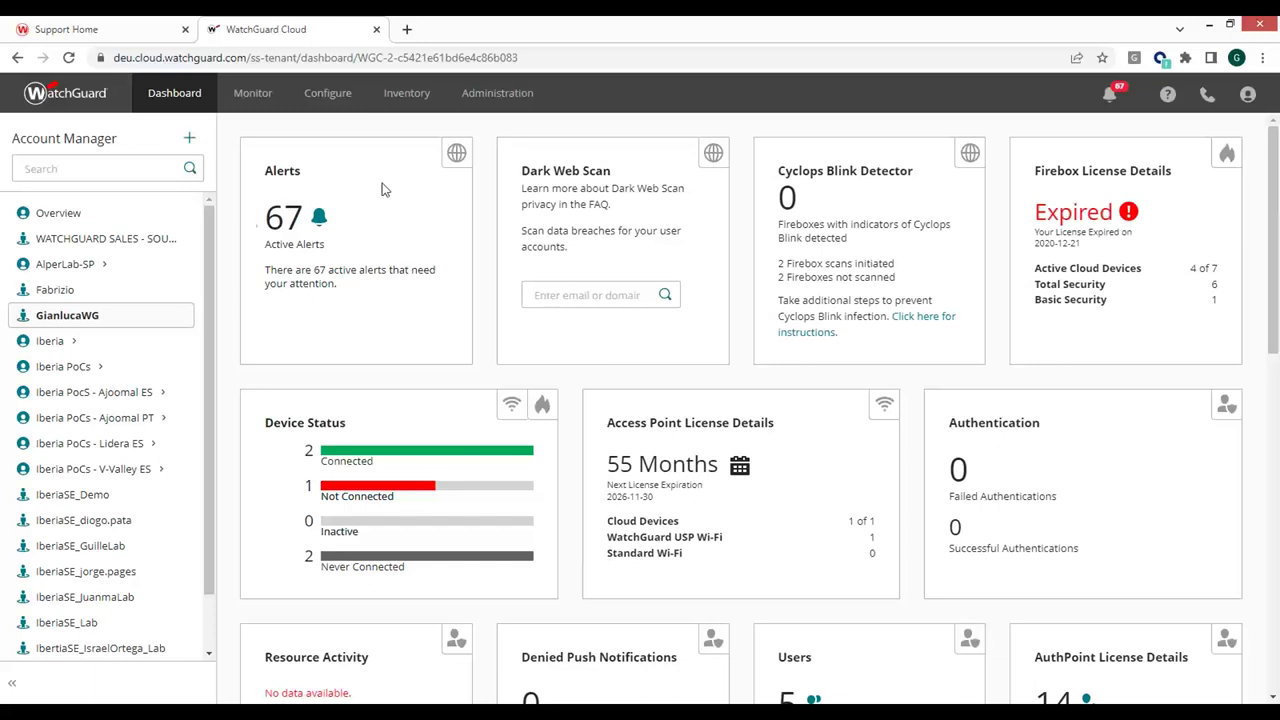
# Step: Display the service provider overview dashboard and activate its Dark Web Scan search field
pyautogui.click(91, 220)
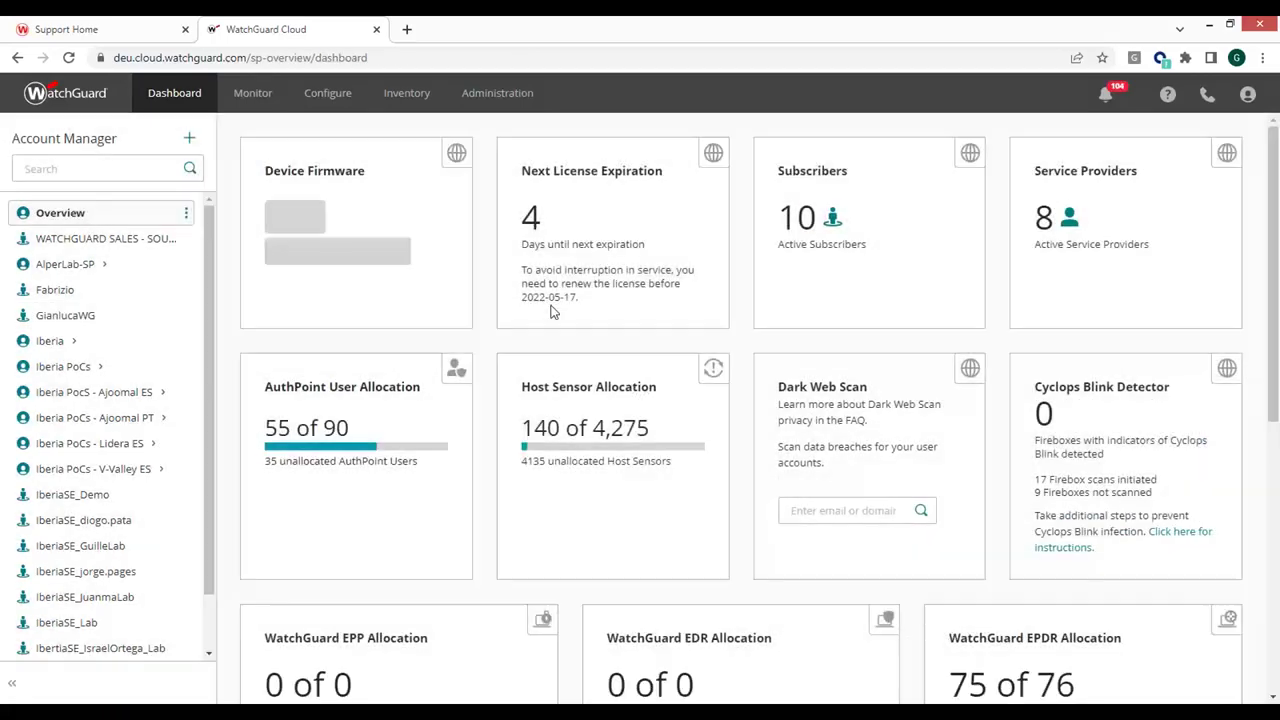
pyautogui.click(803, 511)
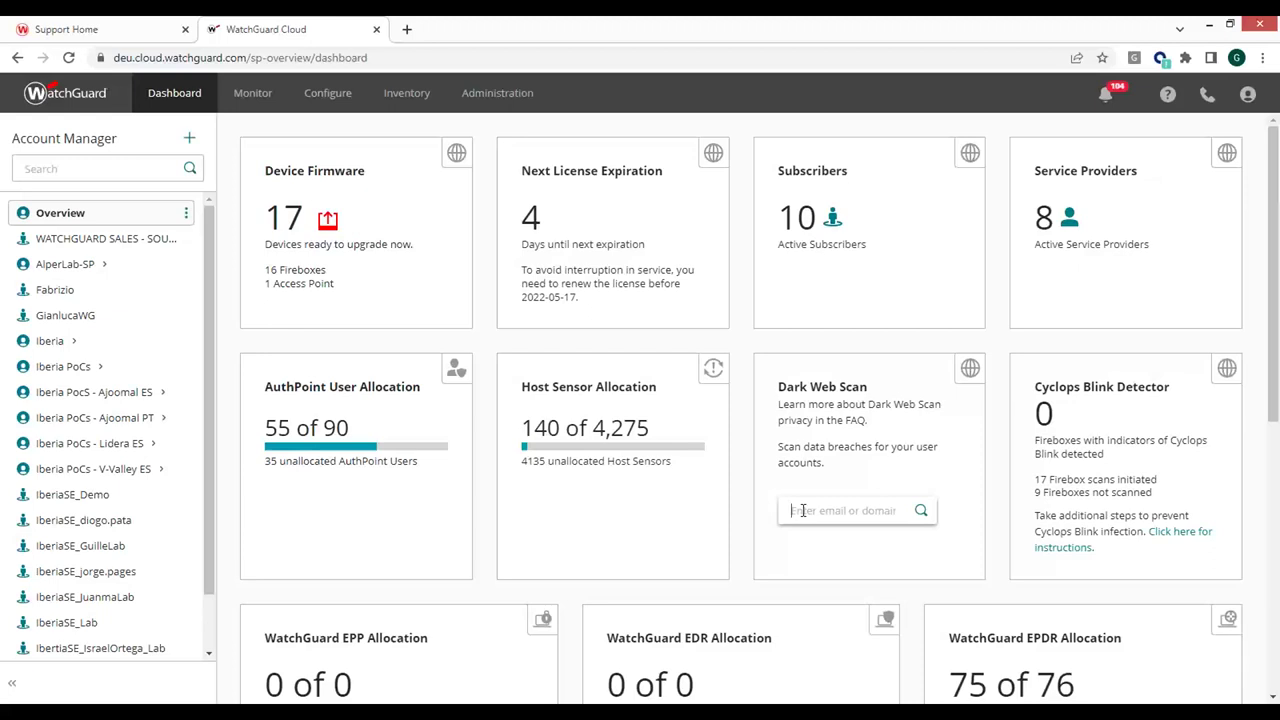
pyautogui.click(792, 516)
# Step: Return to the subscriber account and examine its account details, available trials and beta features
pyautogui.click(50, 322)
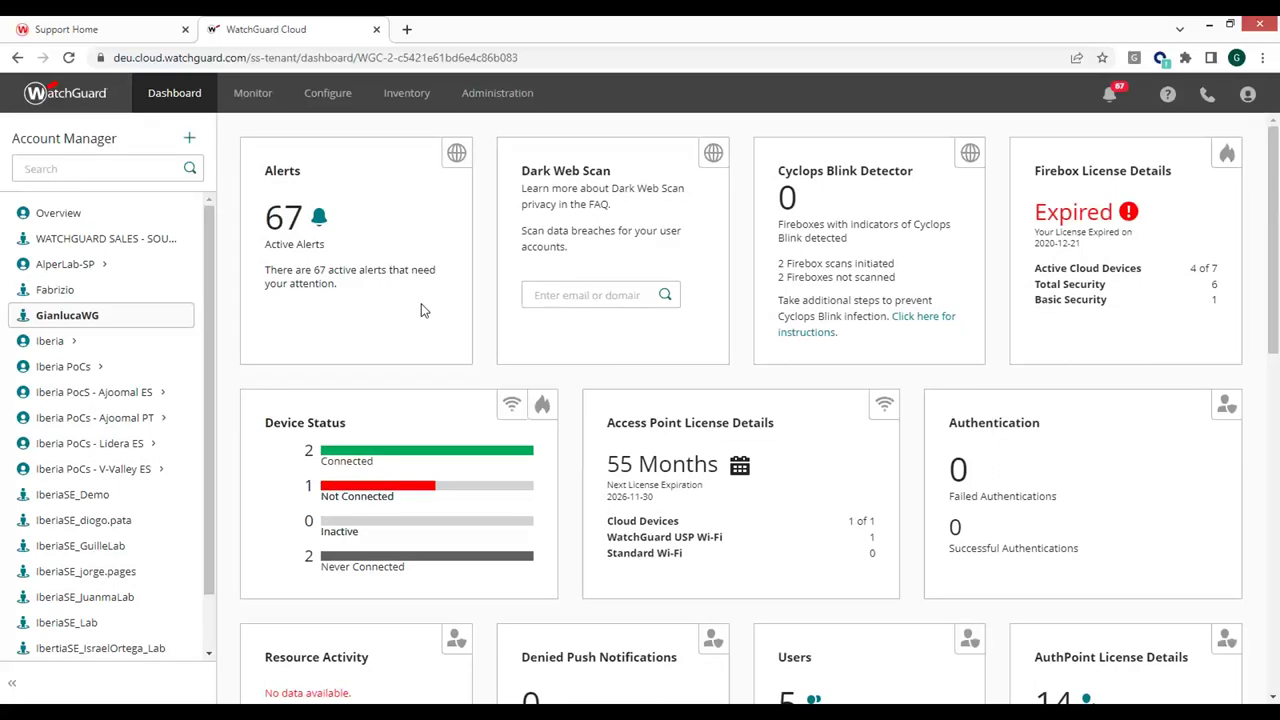
pyautogui.click(500, 93)
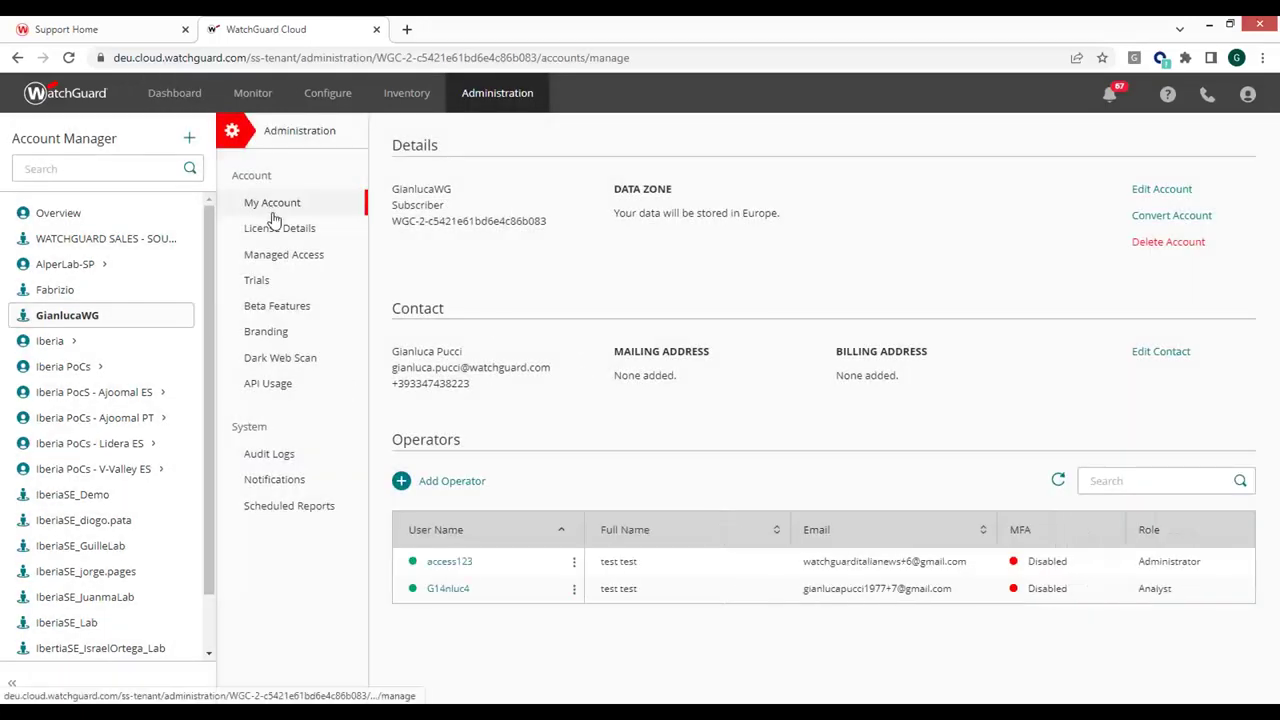
pyautogui.click(254, 282)
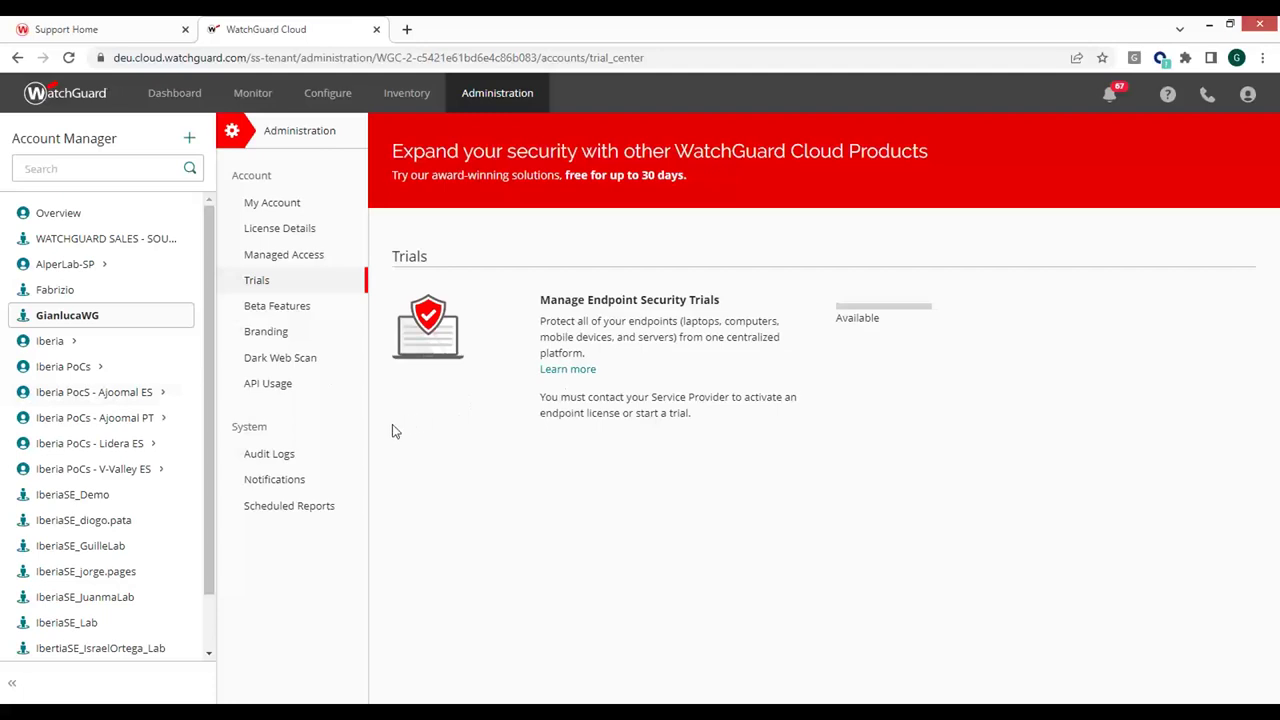
pyautogui.click(271, 310)
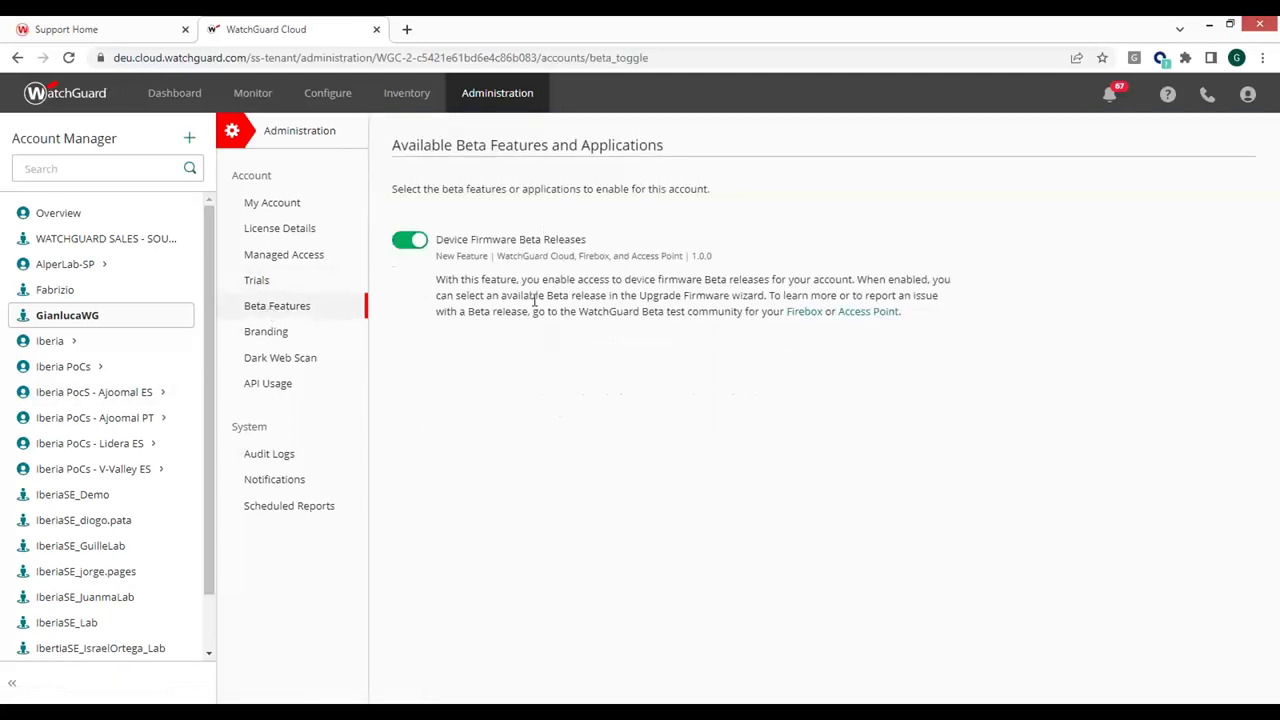
# Step: Examine the subscriber account's branding images and reply-to email settings, and display its API Usage page
pyautogui.click(263, 336)
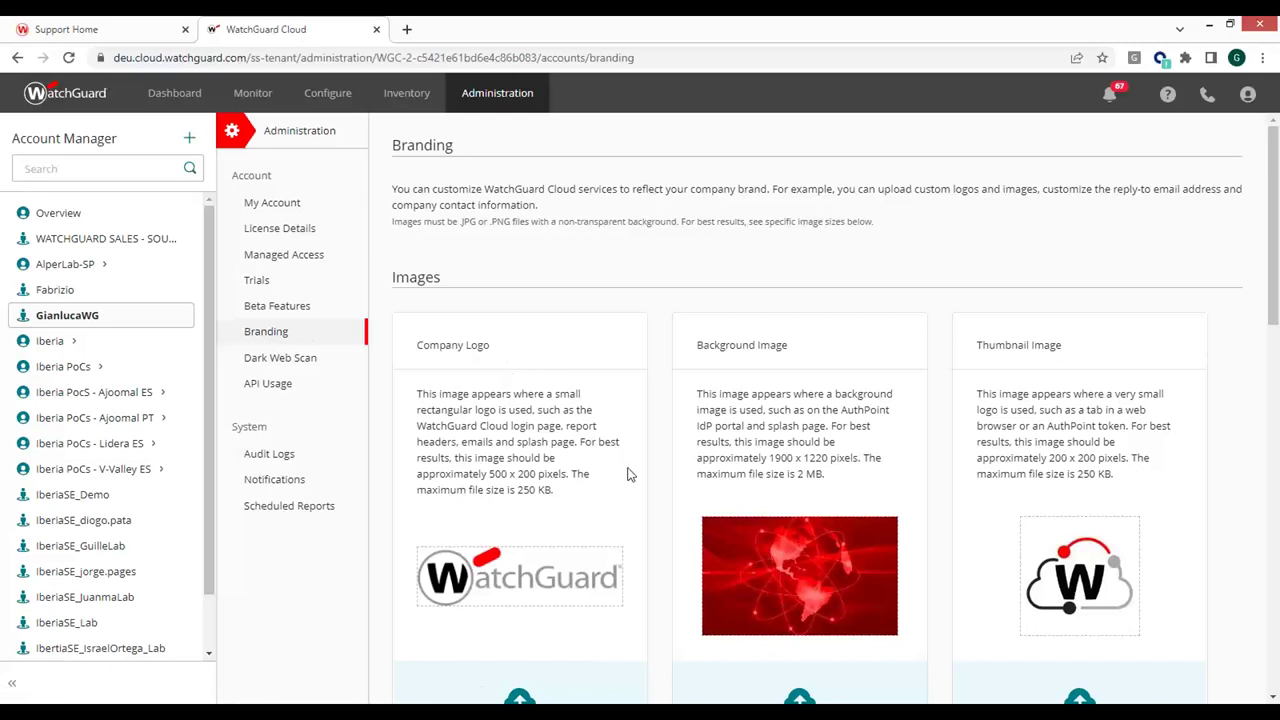
pyautogui.scroll(-1, 588, 390)
pyautogui.scroll(-3, 588, 390)
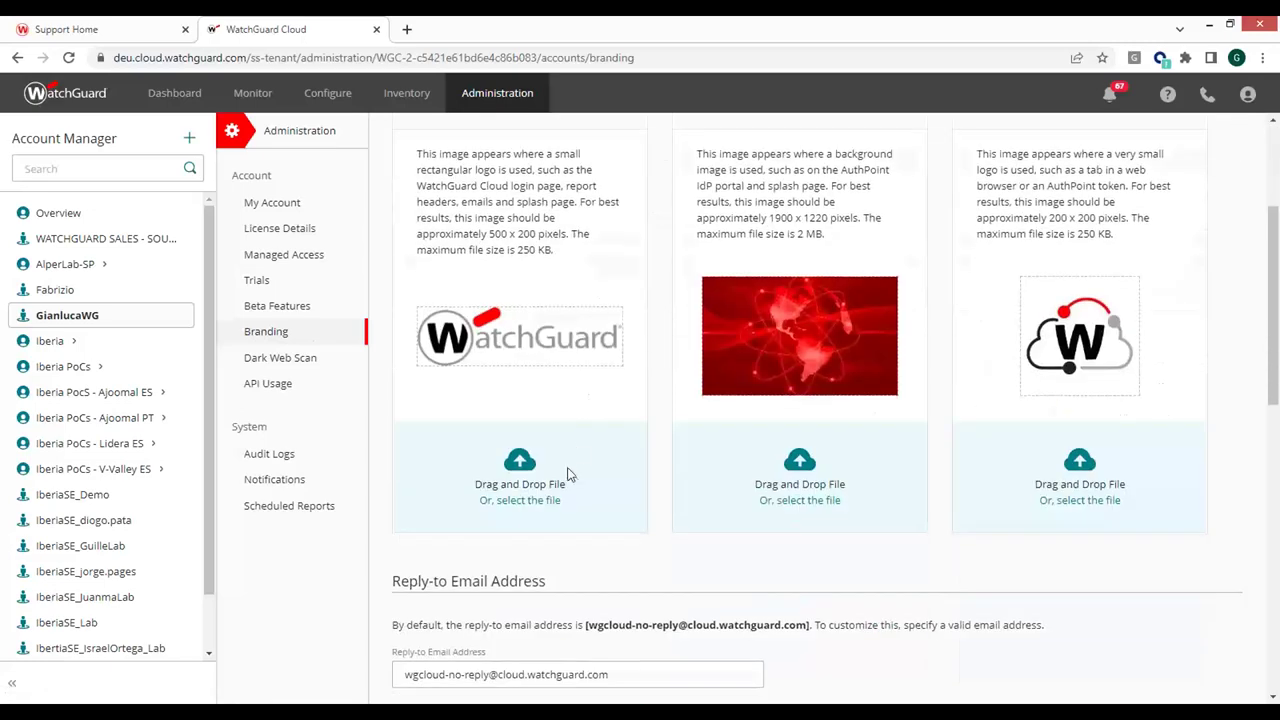
pyautogui.scroll(-1, 700, 485)
pyautogui.scroll(3, 810, 492)
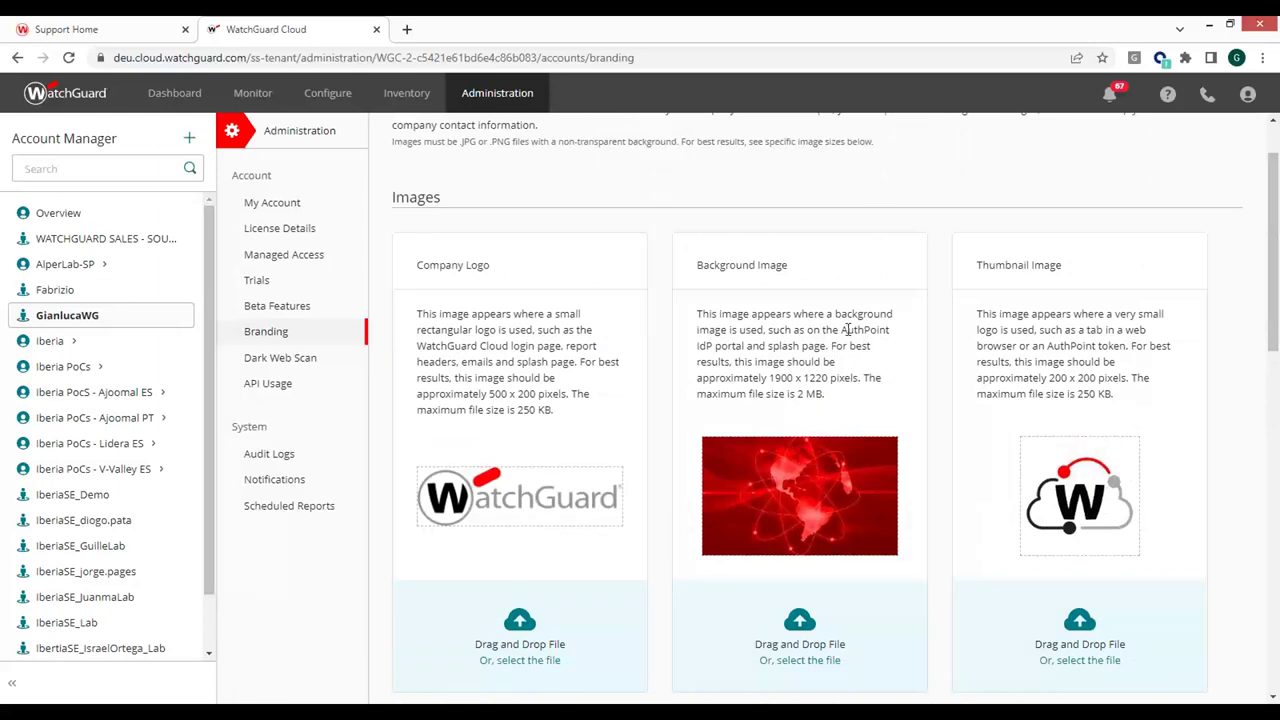
pyautogui.scroll(-1, 829, 419)
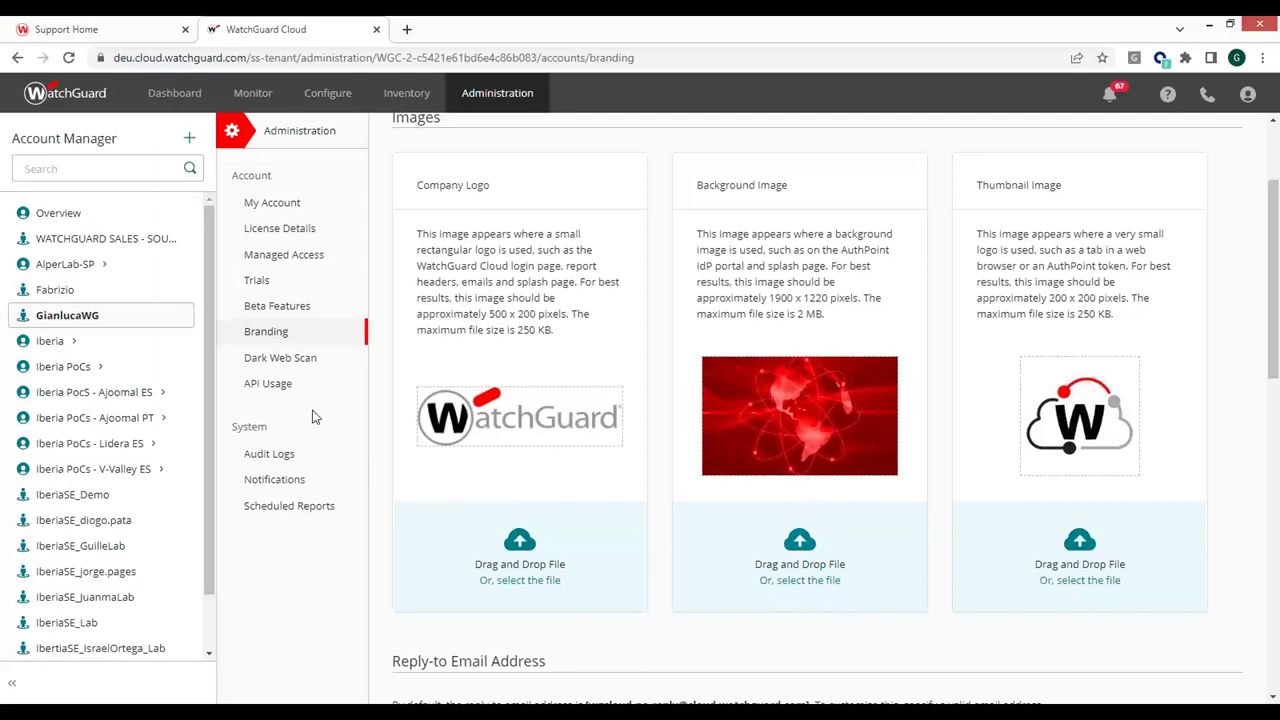
pyautogui.click(270, 393)
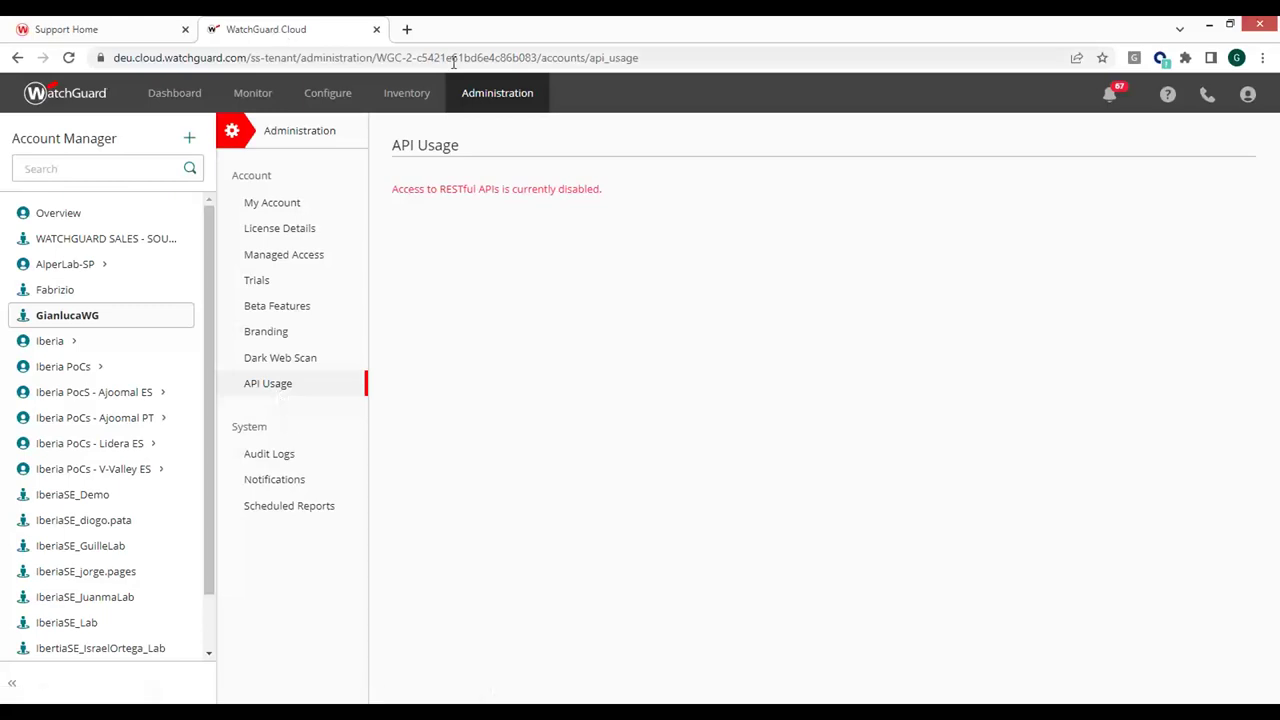
# Step: Open the WatchGuard API documentation through watchguard.com's technical product documentation in a new browser tab, and return to WatchGuard Cloud
pyautogui.click(408, 33)
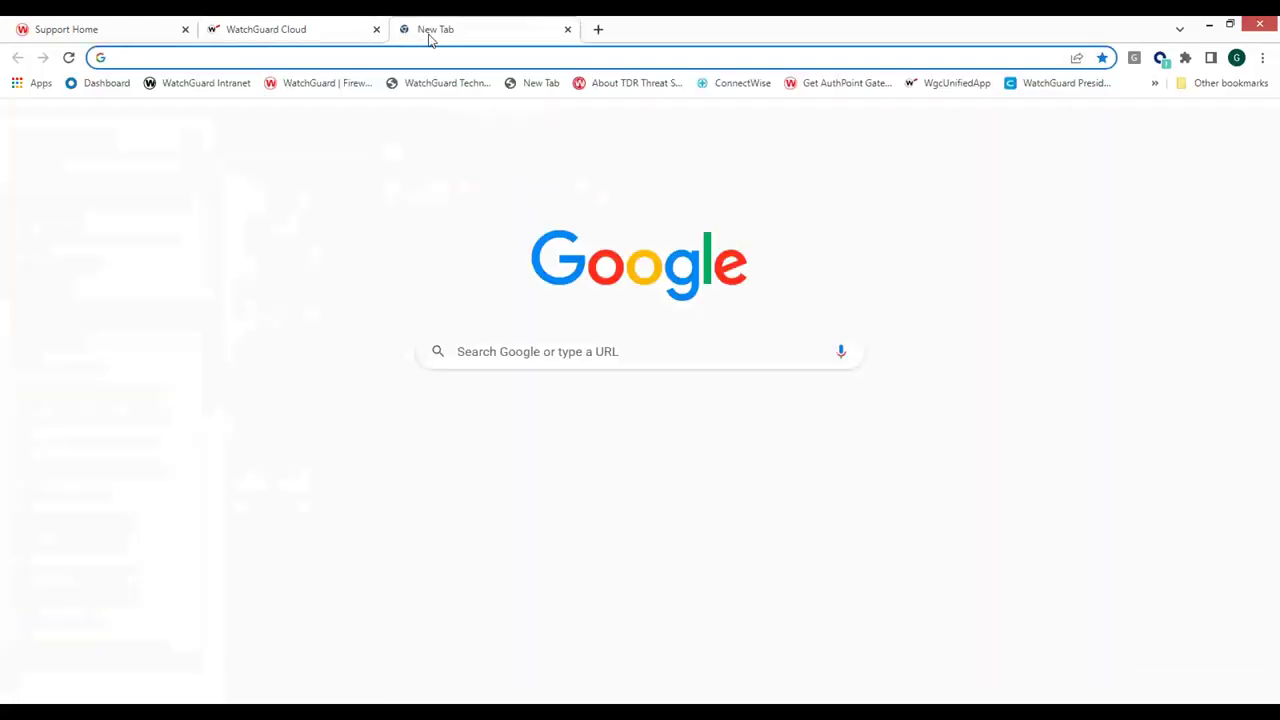
pyautogui.write('www.wa')
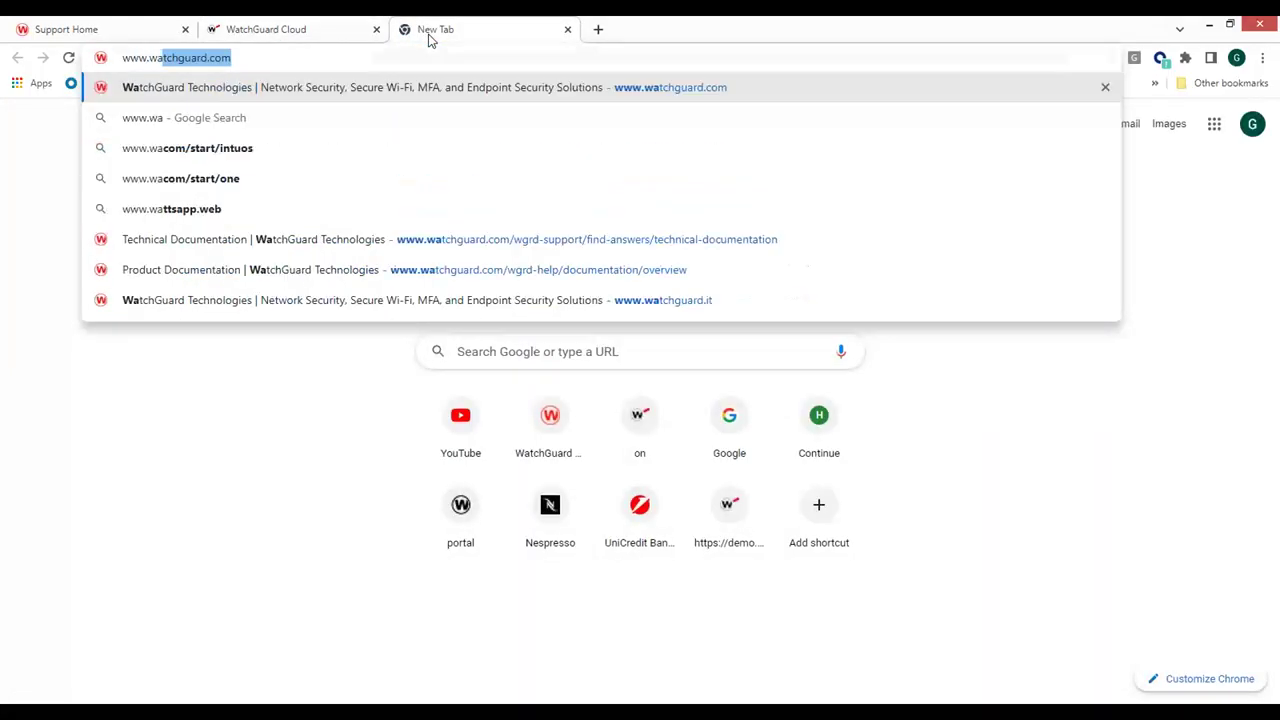
pyautogui.press('Return')
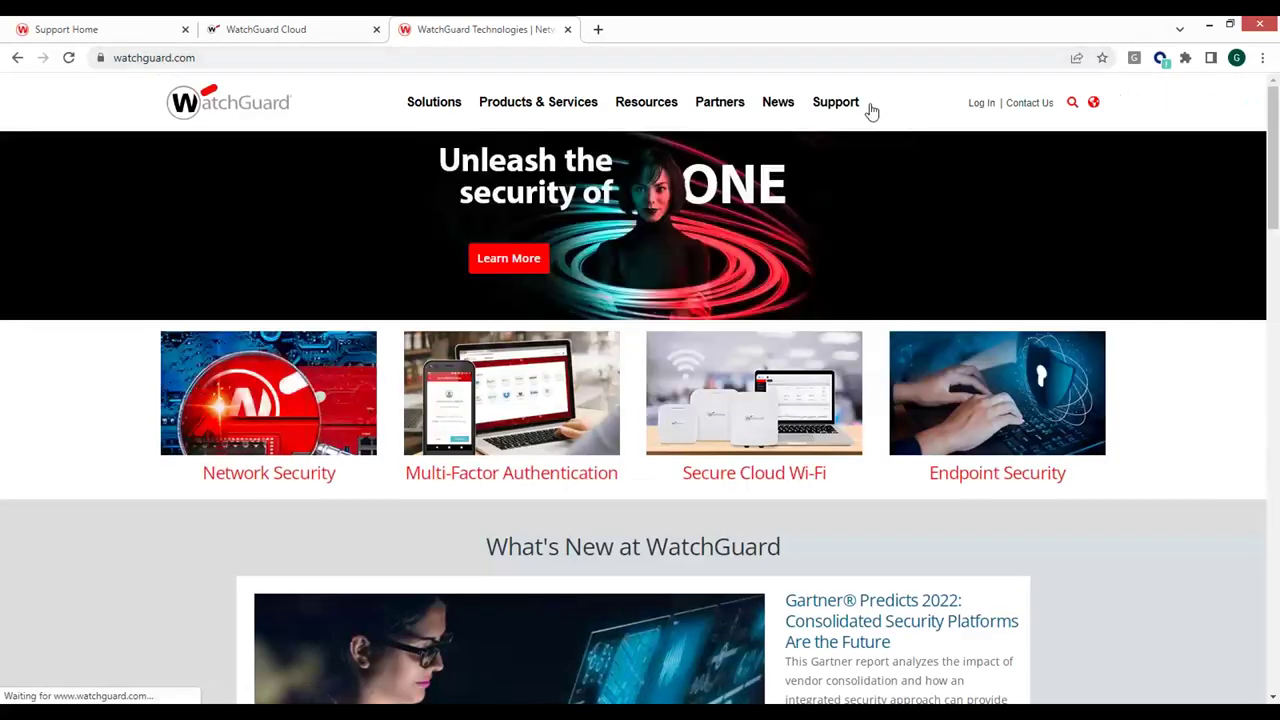
pyautogui.moveTo(845, 106)
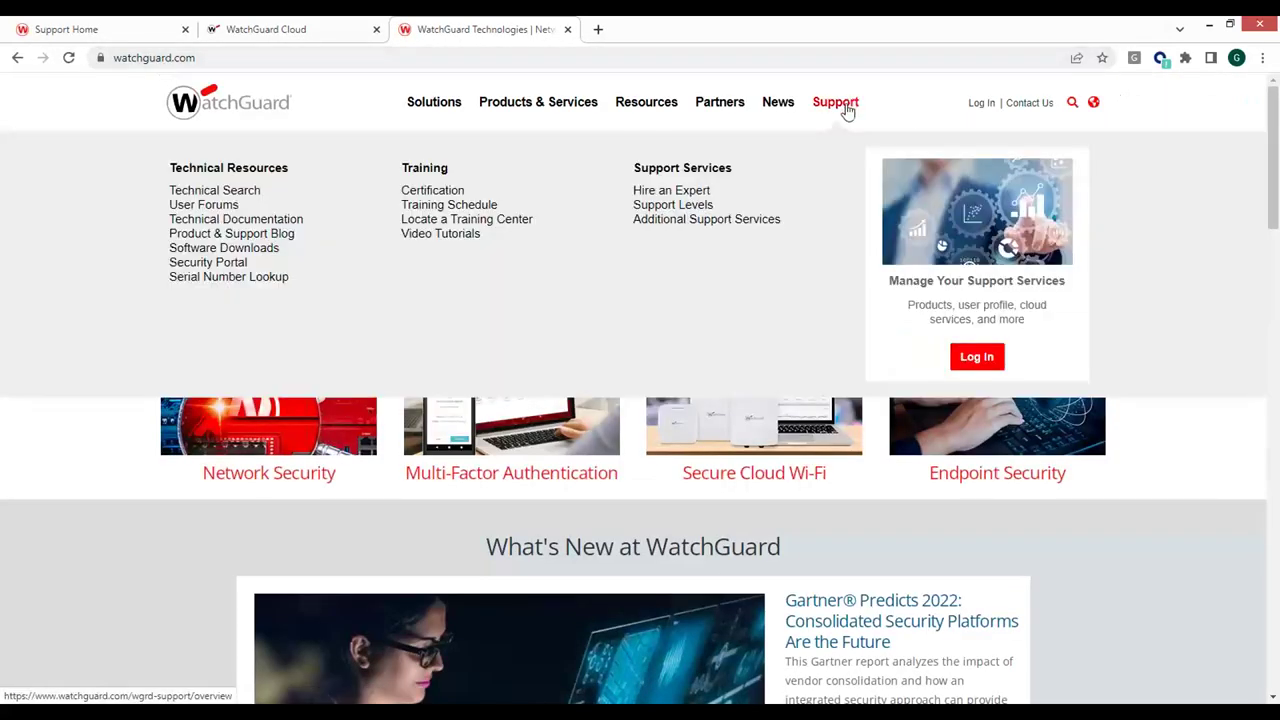
pyautogui.click(292, 224)
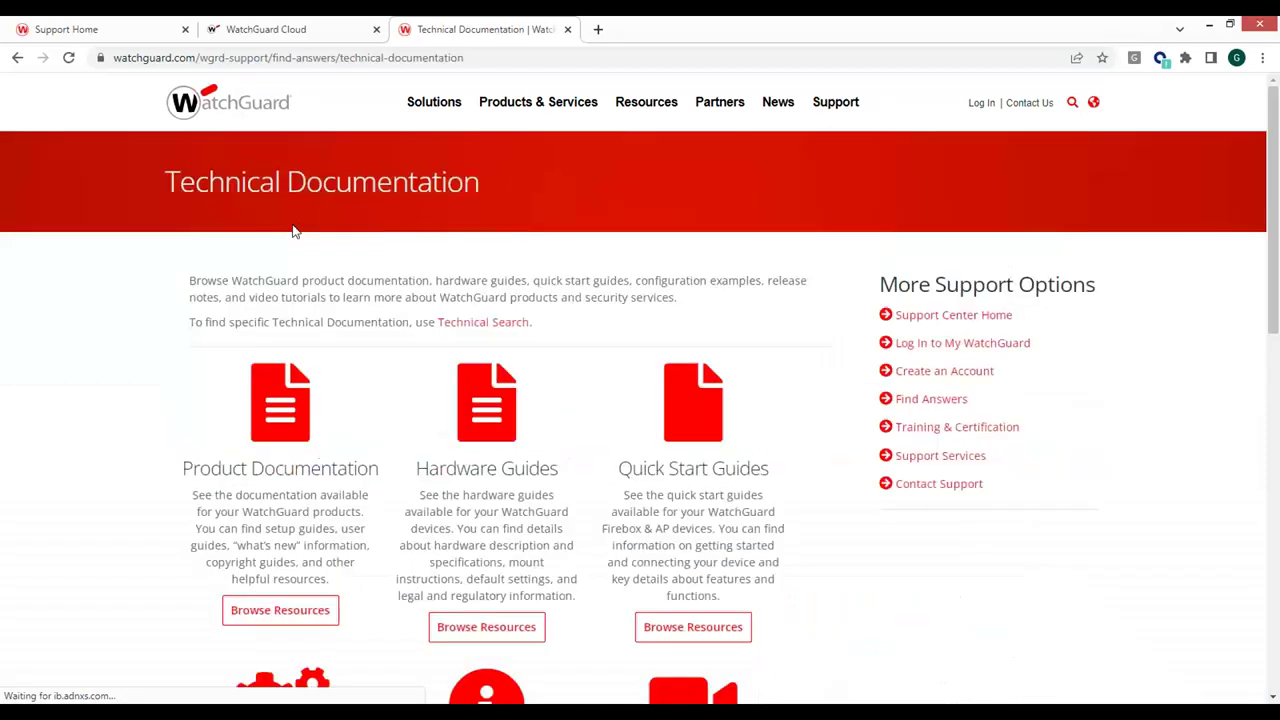
pyautogui.click(297, 408)
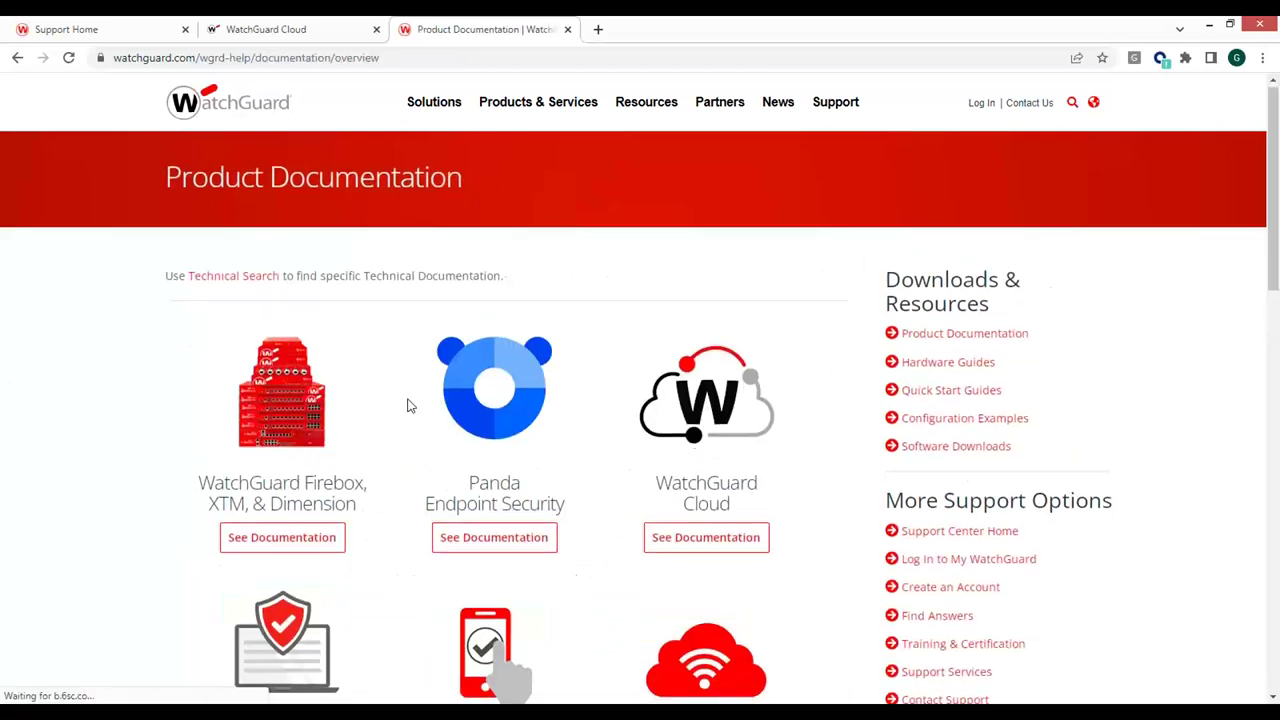
pyautogui.scroll(-5, 408, 405)
pyautogui.click(729, 451)
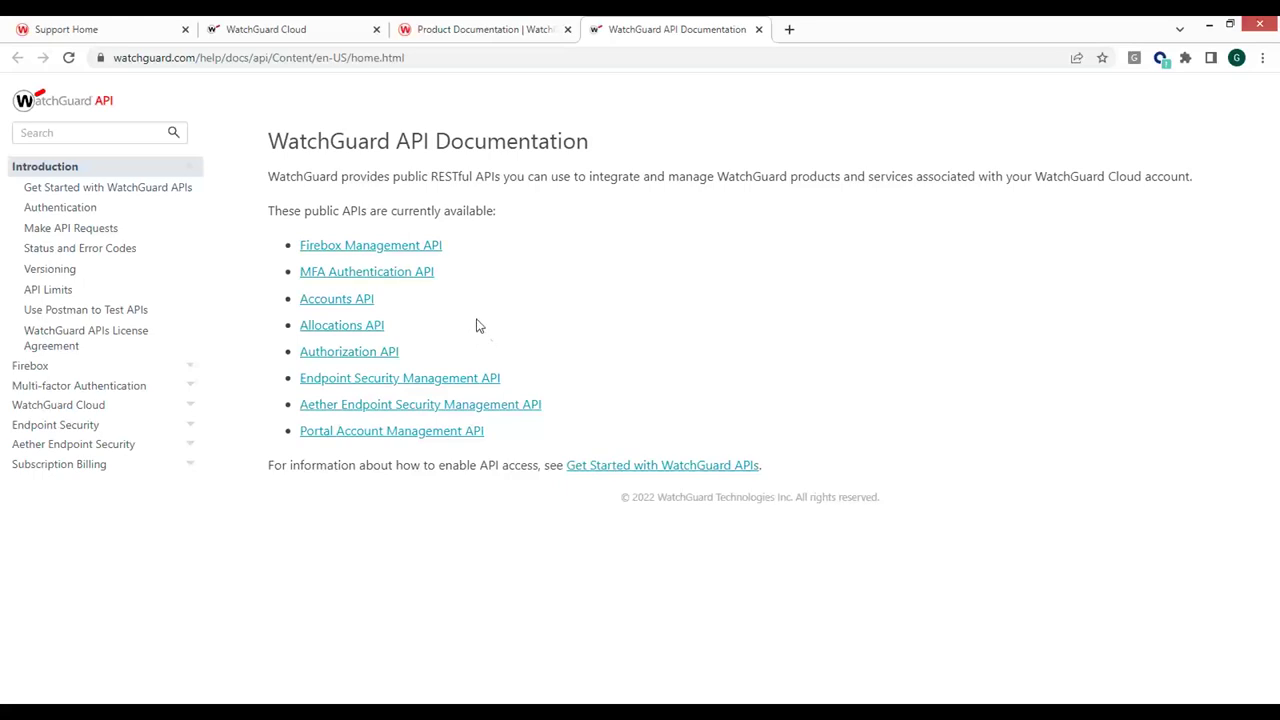
pyautogui.click(338, 36)
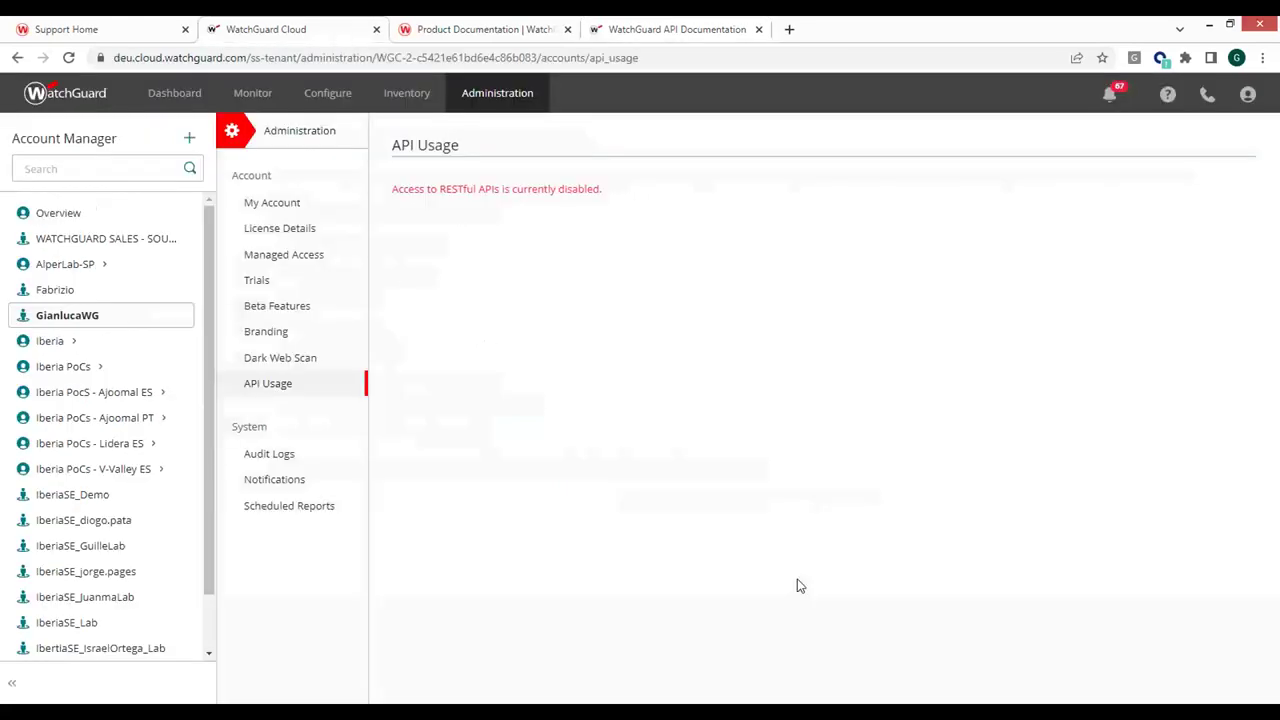
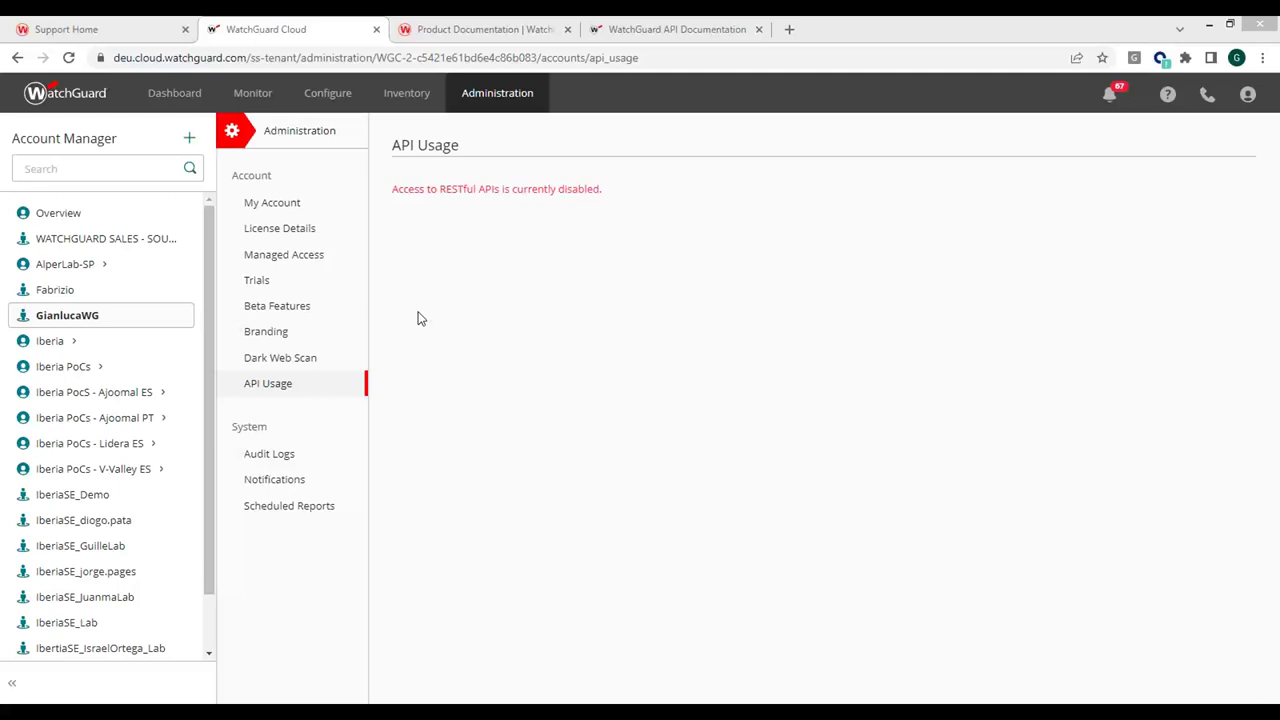
# Step: Display the Add Account form at the overview level, and expand the Iberia service provider and open its own Add Account form
pyautogui.click(190, 140)
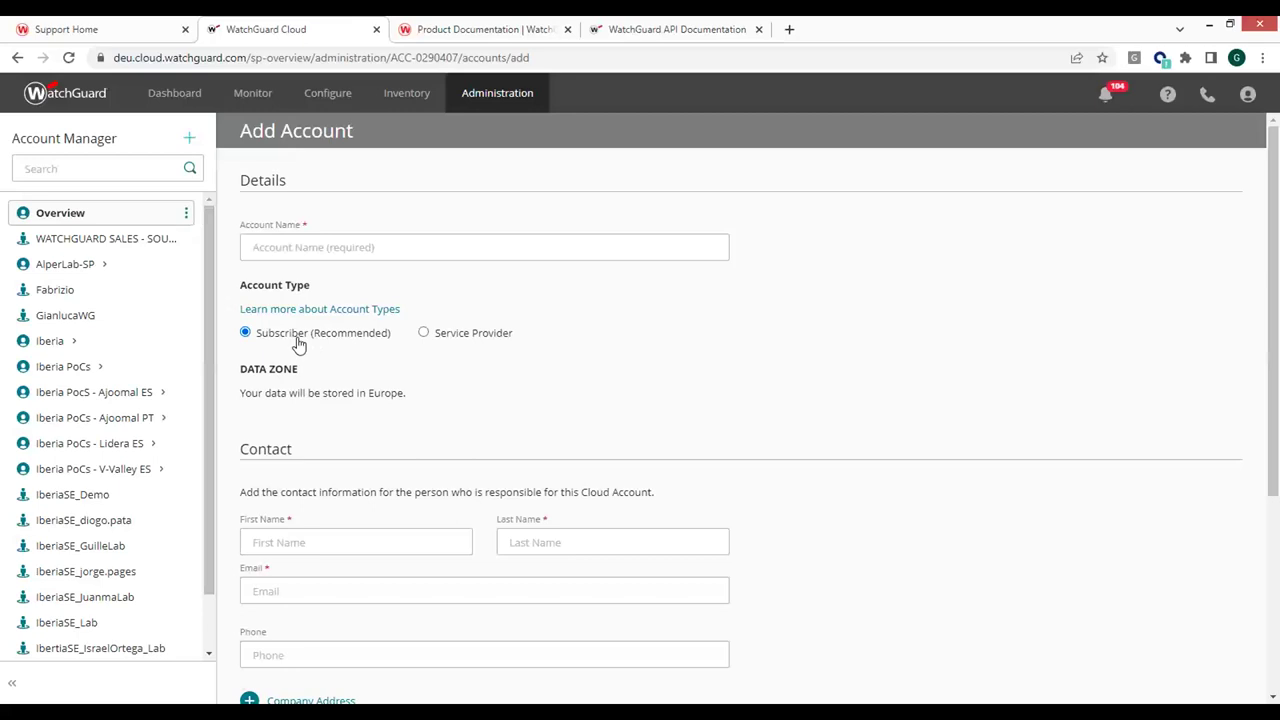
pyautogui.moveTo(22, 300)
pyautogui.click(186, 344)
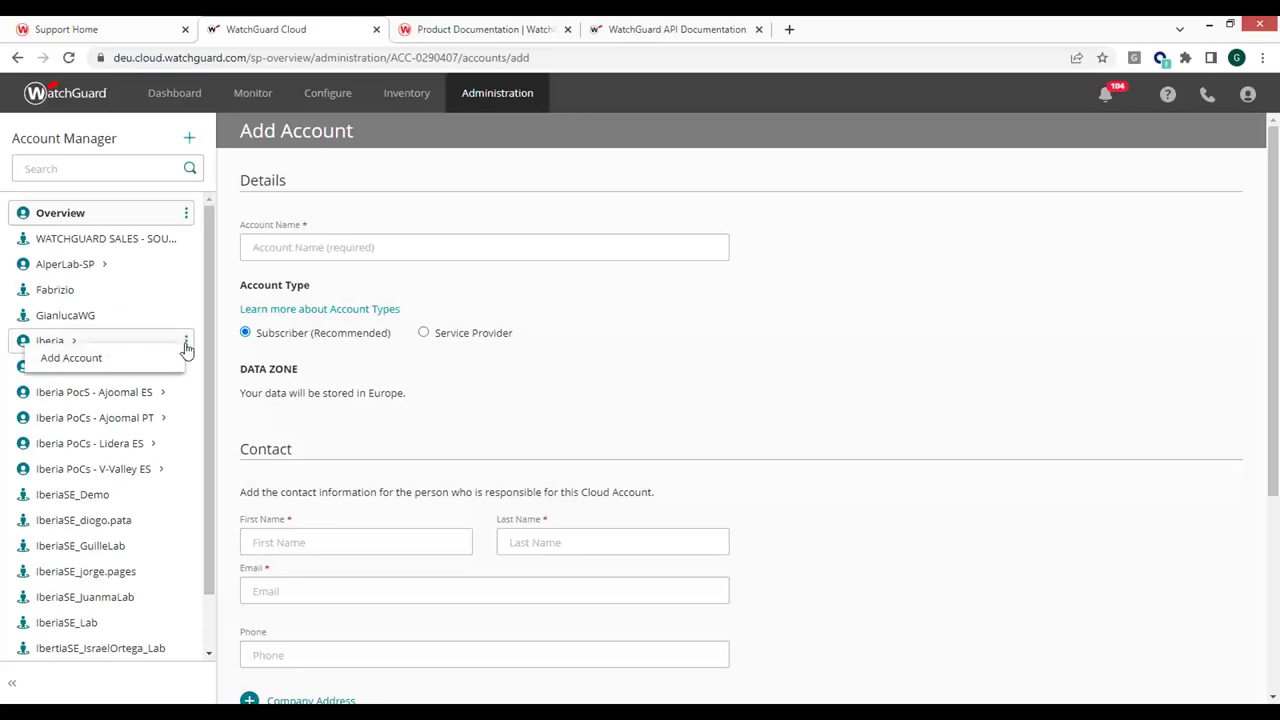
pyautogui.click(76, 362)
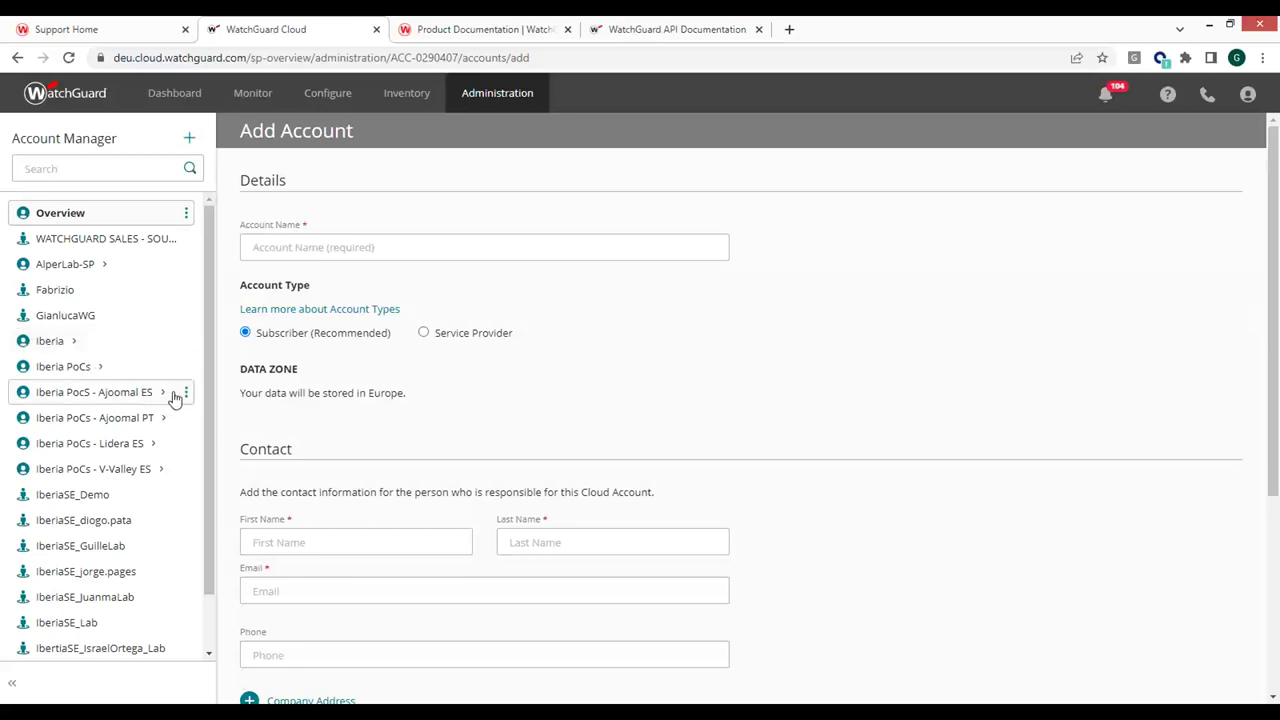
pyautogui.click(74, 347)
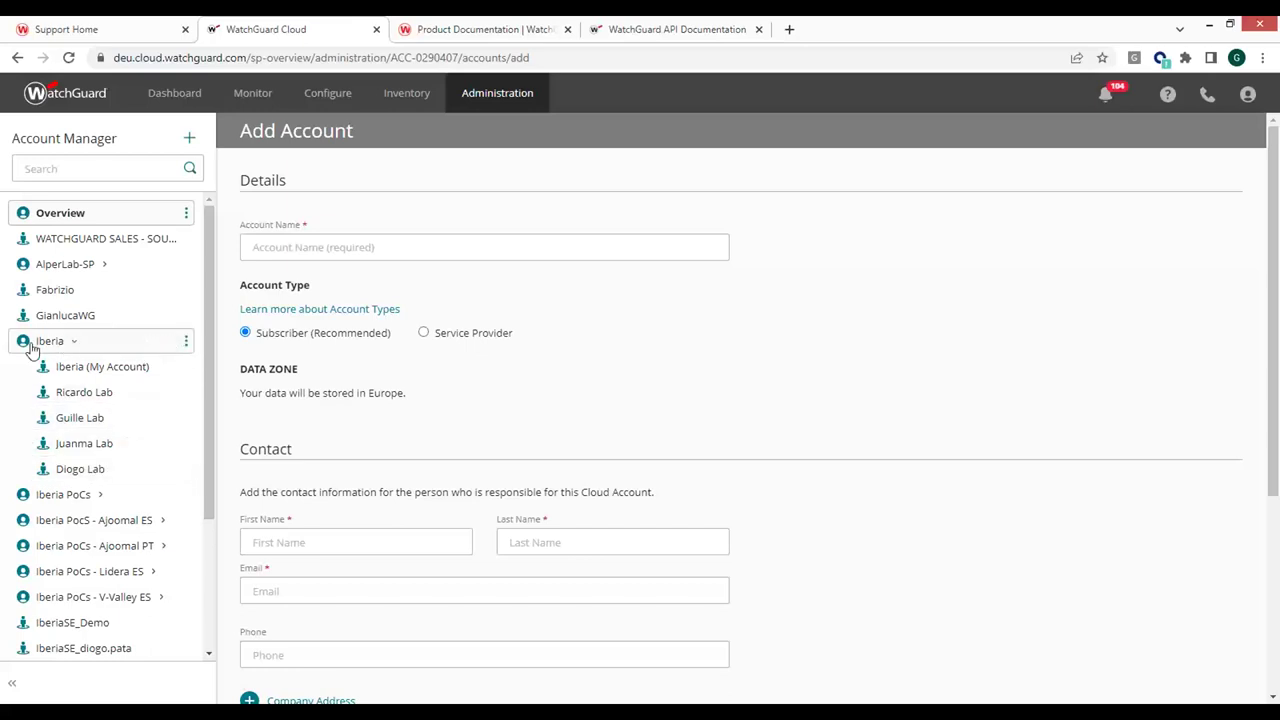
pyautogui.click(186, 341)
pyautogui.click(94, 359)
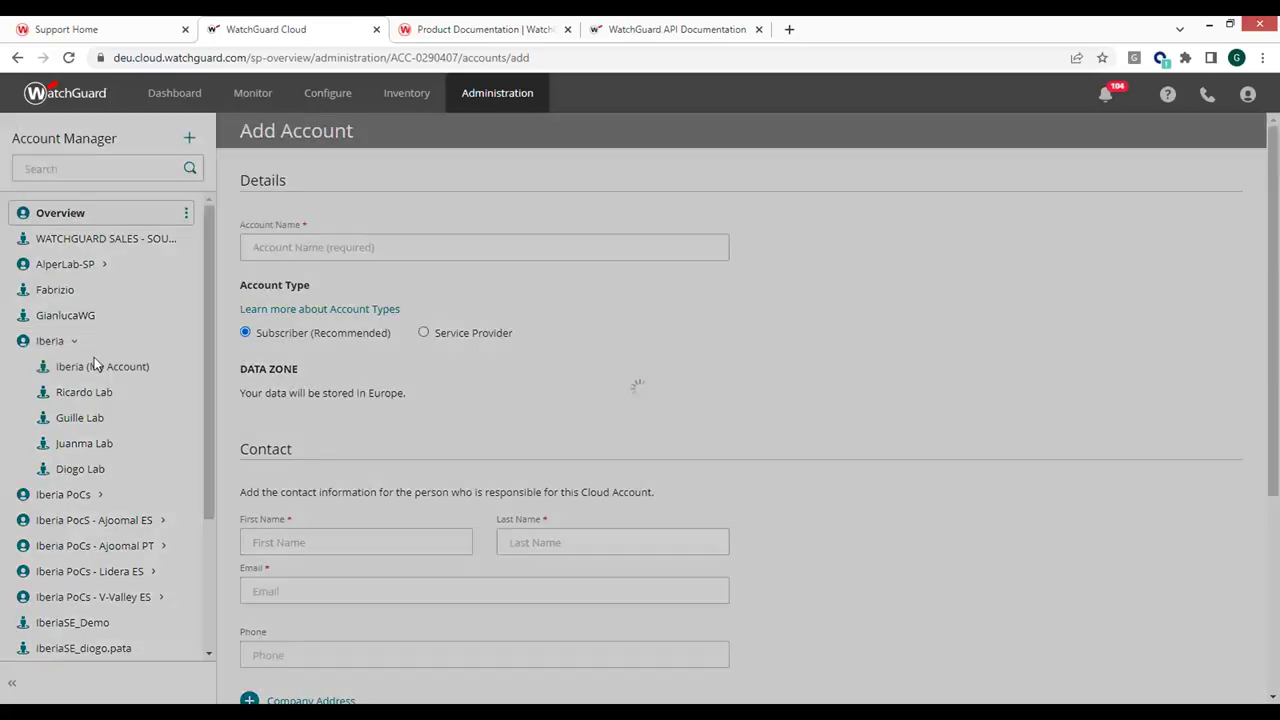
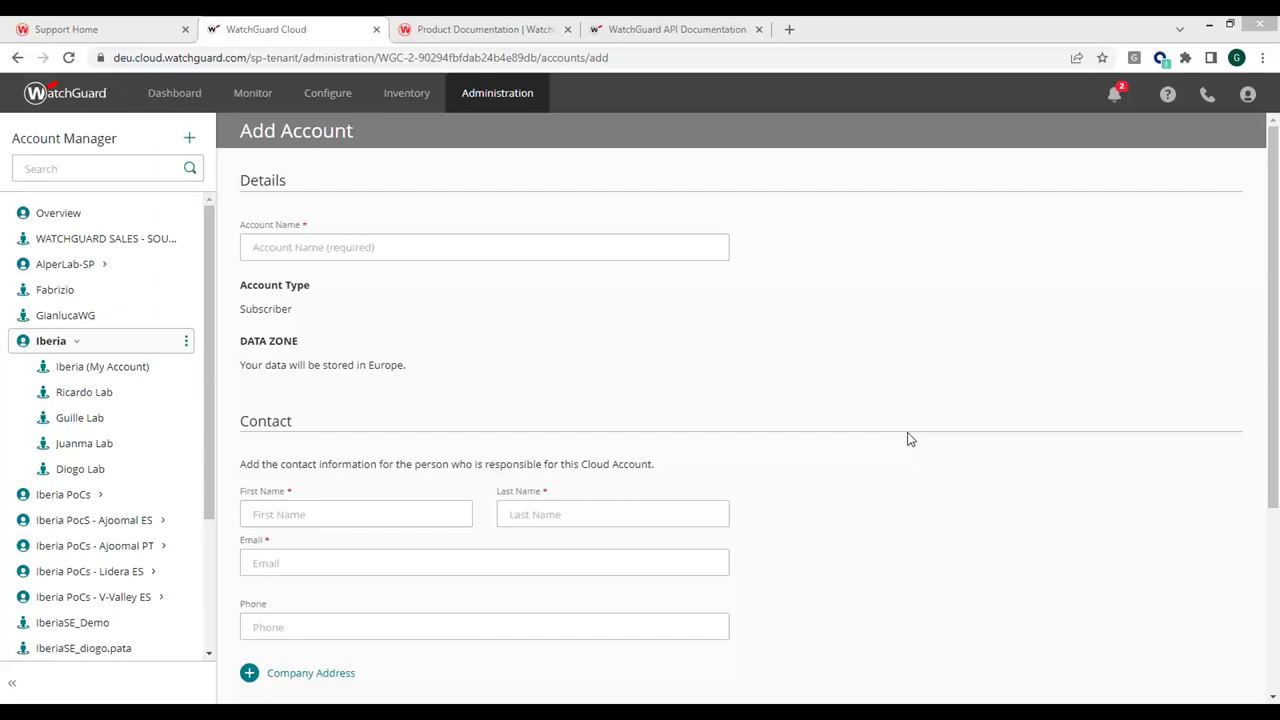
# Step: Add the activated Firebox M300 to the subscriber account's devices and review the available device management types without choosing one
pyautogui.moveTo(205, 371); pyautogui.dragTo(205, 400)
pyautogui.click(78, 283)
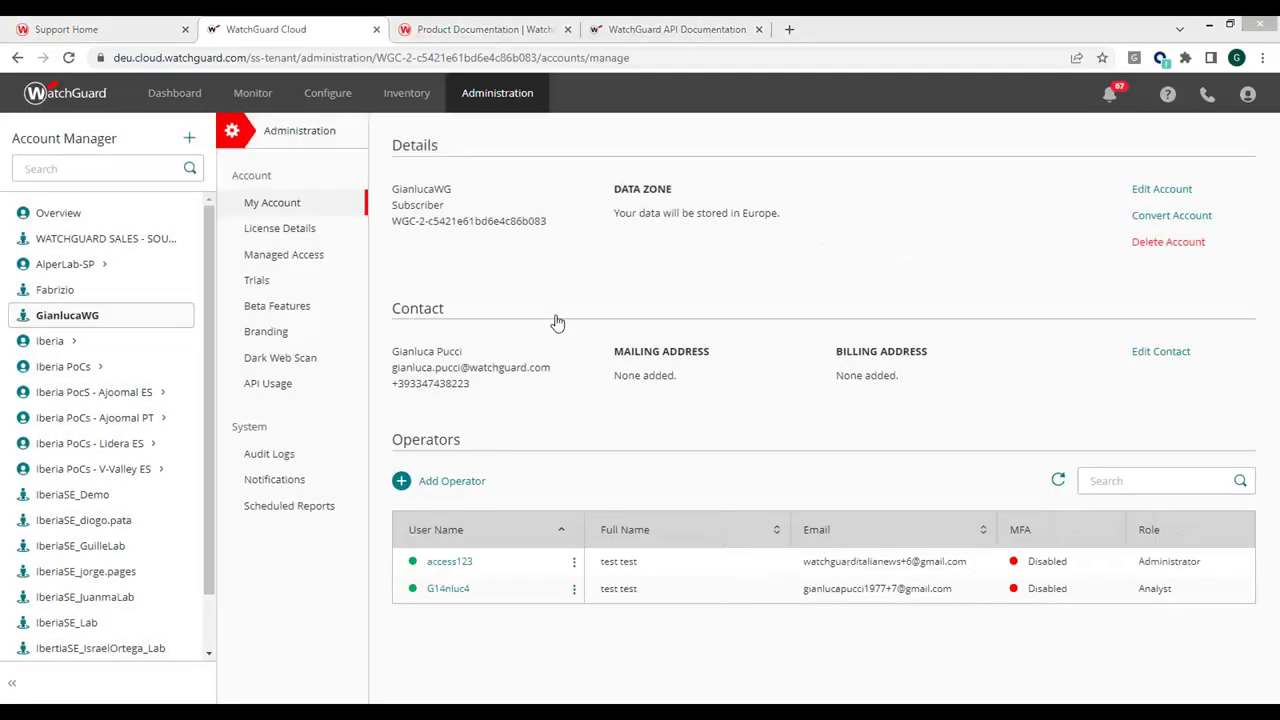
pyautogui.moveTo(332, 106)
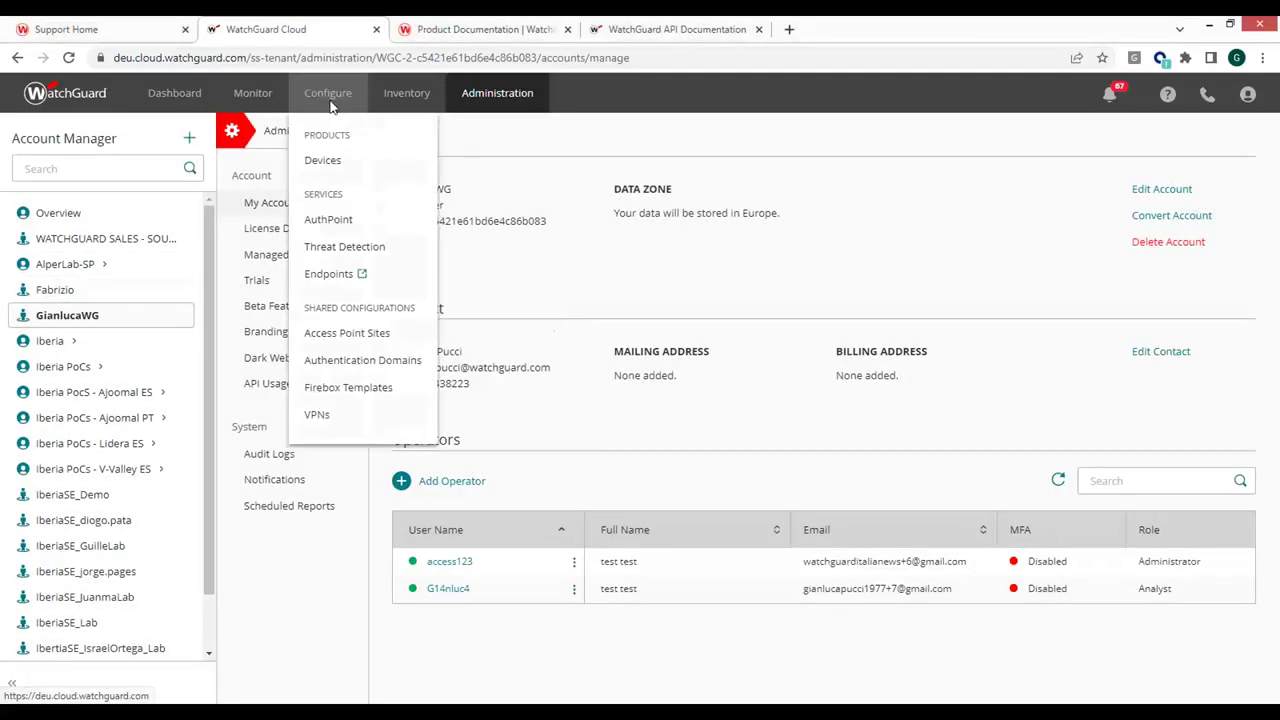
pyautogui.click(323, 160)
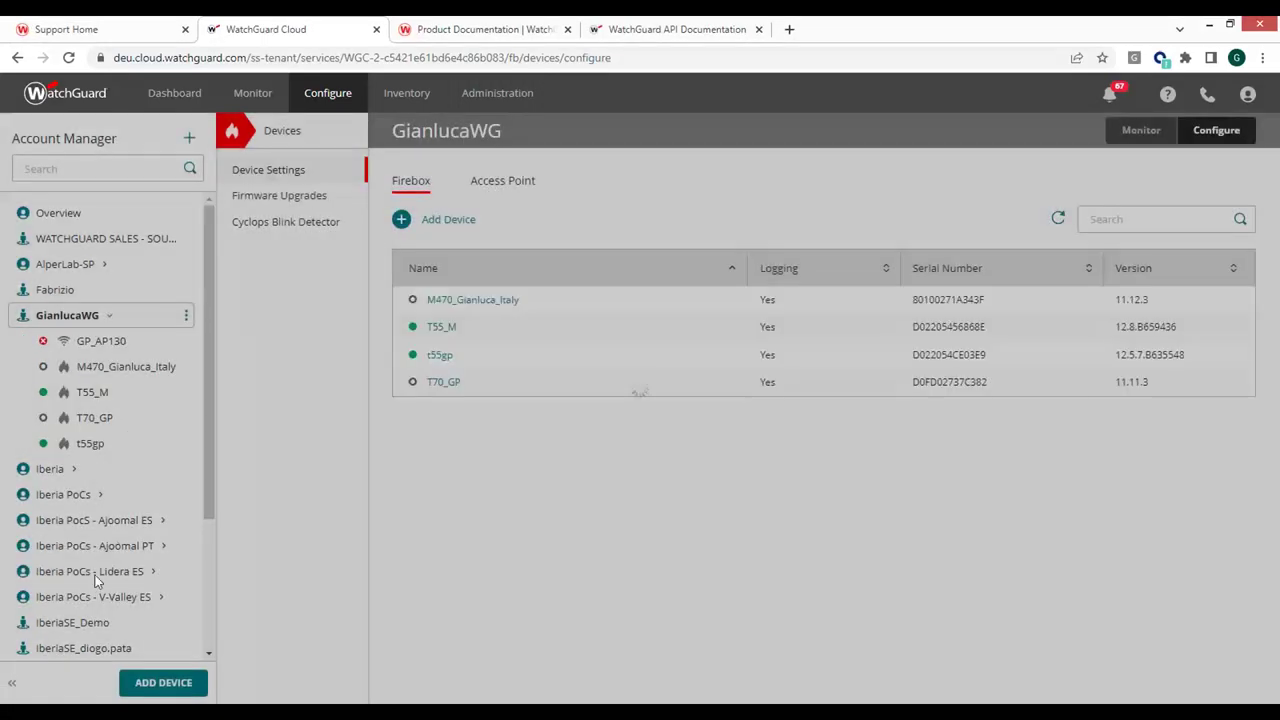
pyautogui.click(148, 684)
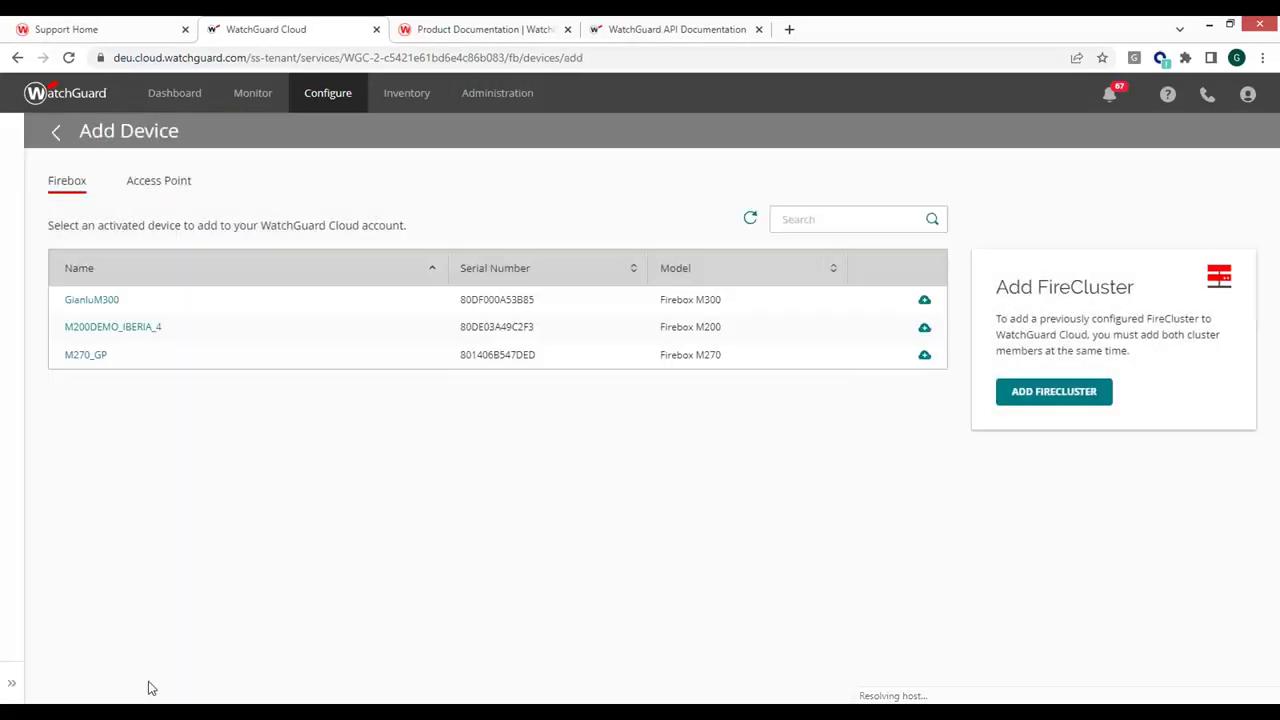
pyautogui.click(97, 302)
pyautogui.click(840, 466)
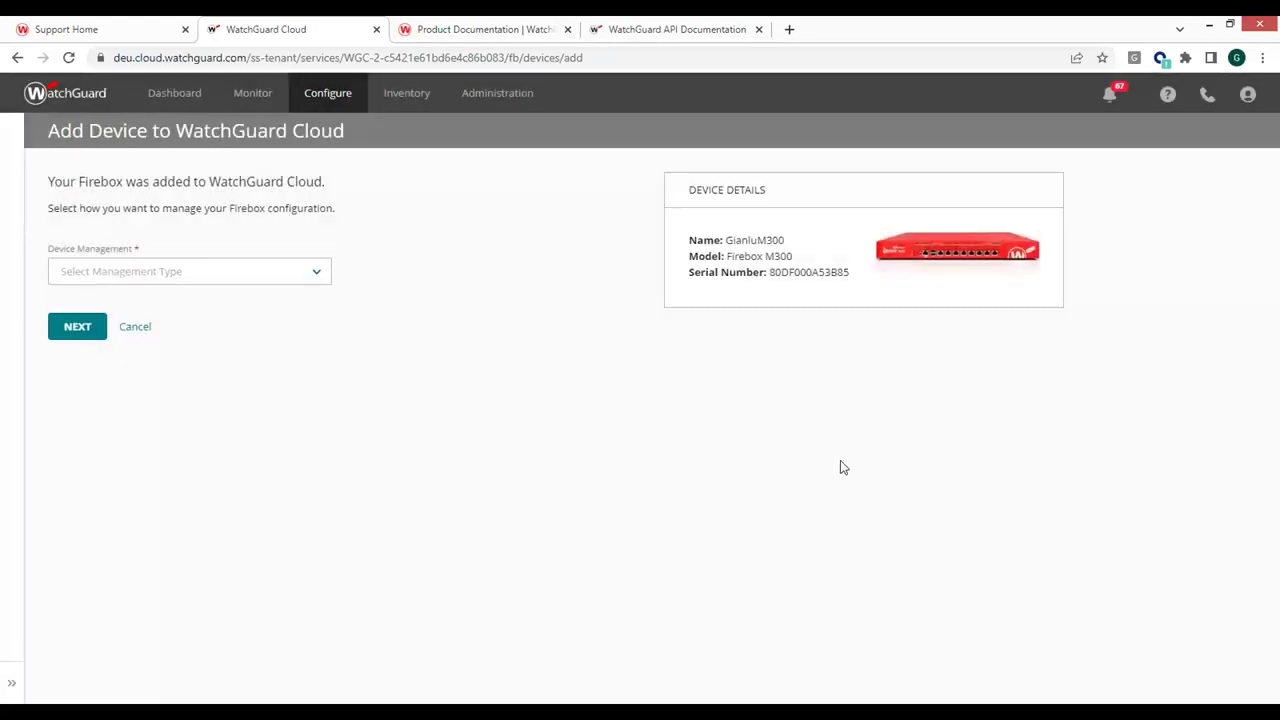
pyautogui.click(314, 284)
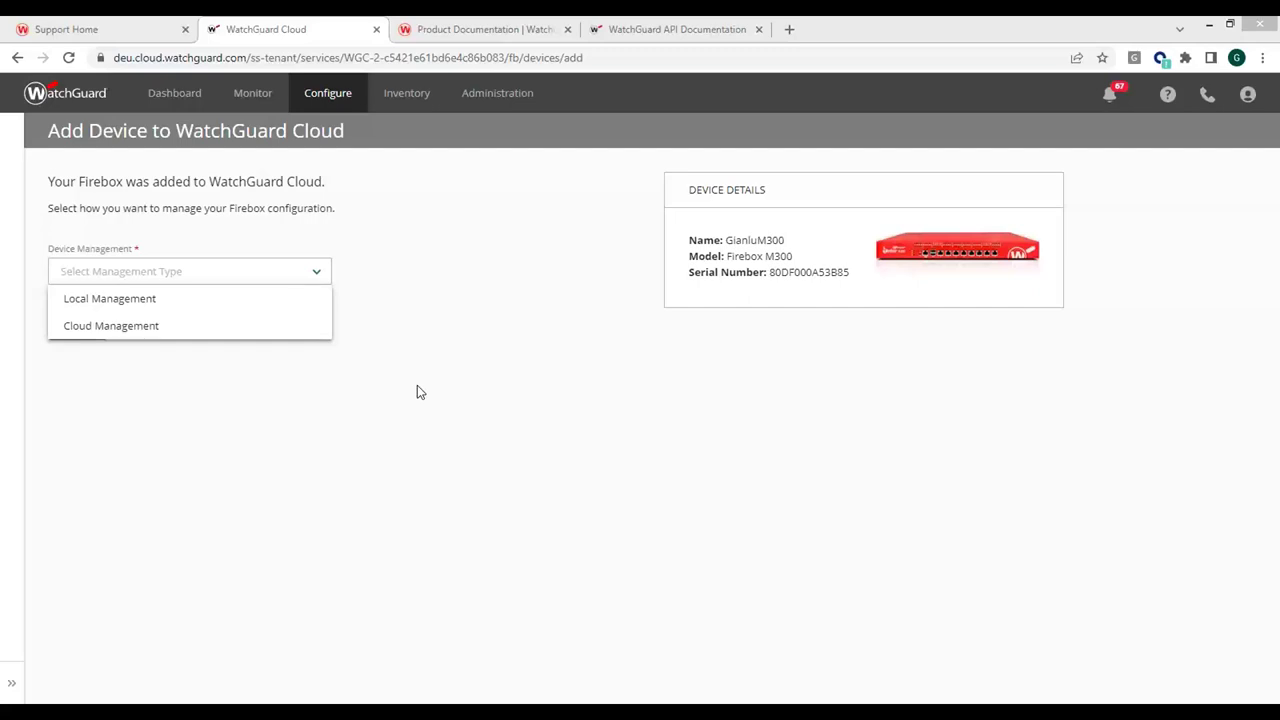
pyautogui.click(282, 490)
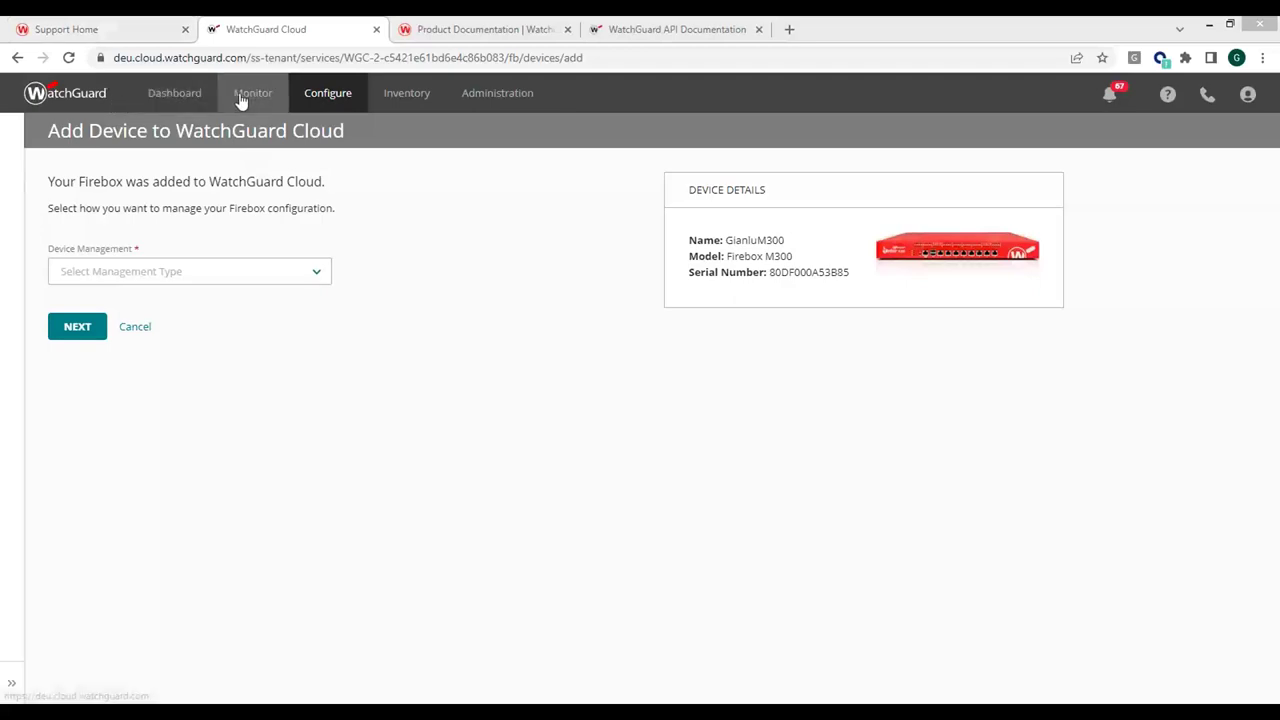
# Step: Display the subscriber account's device monitoring summary with the account list expanded, and show the T55_M Firebox's summary
pyautogui.moveTo(245, 98)
pyautogui.click(249, 163)
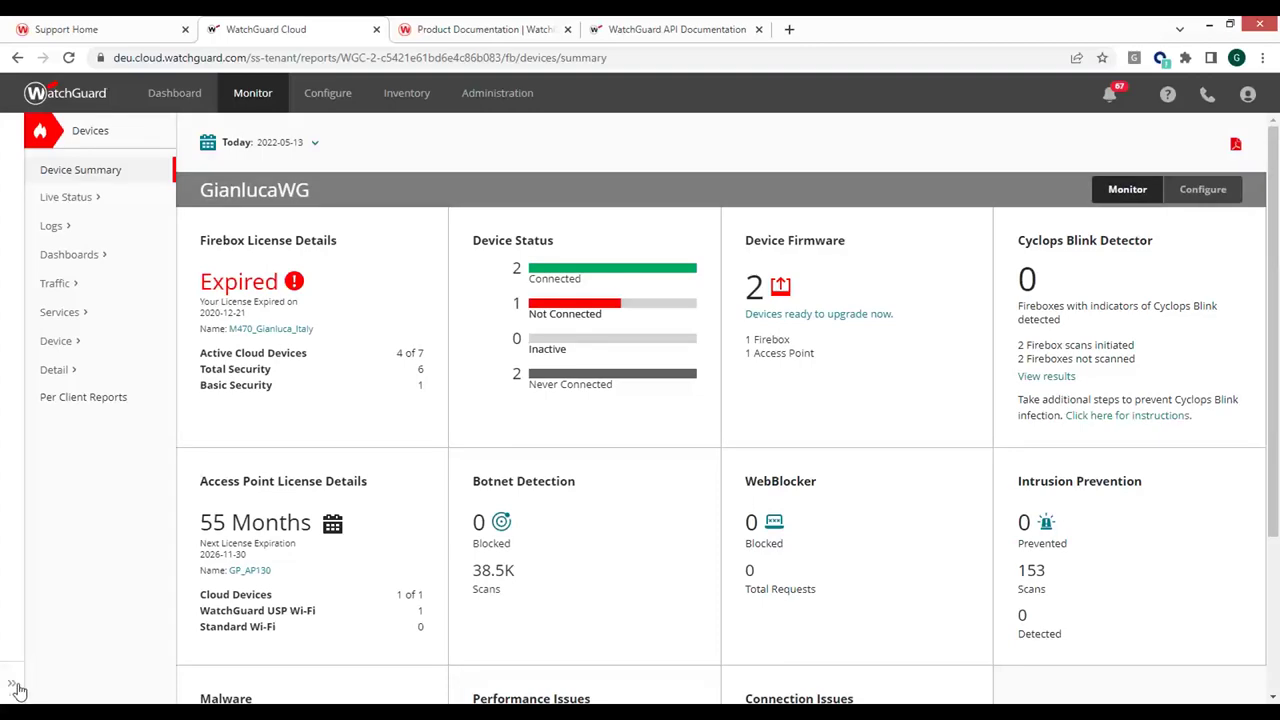
pyautogui.click(18, 690)
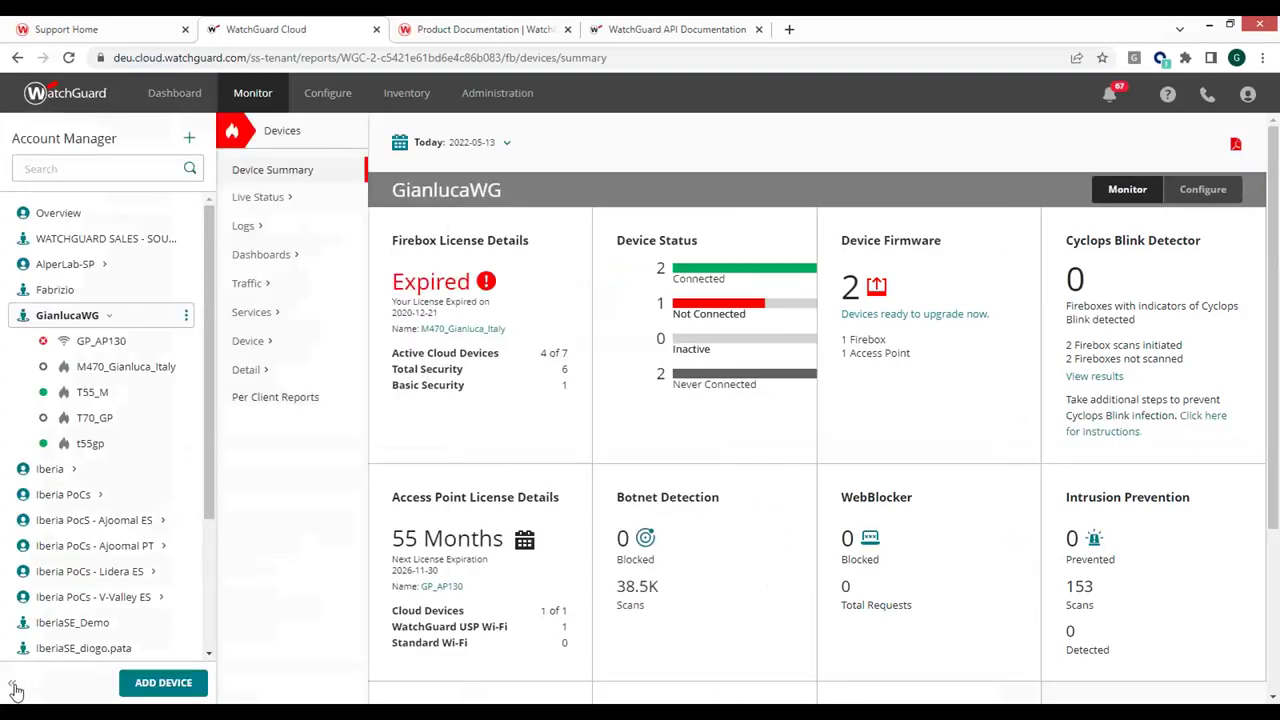
pyautogui.click(84, 397)
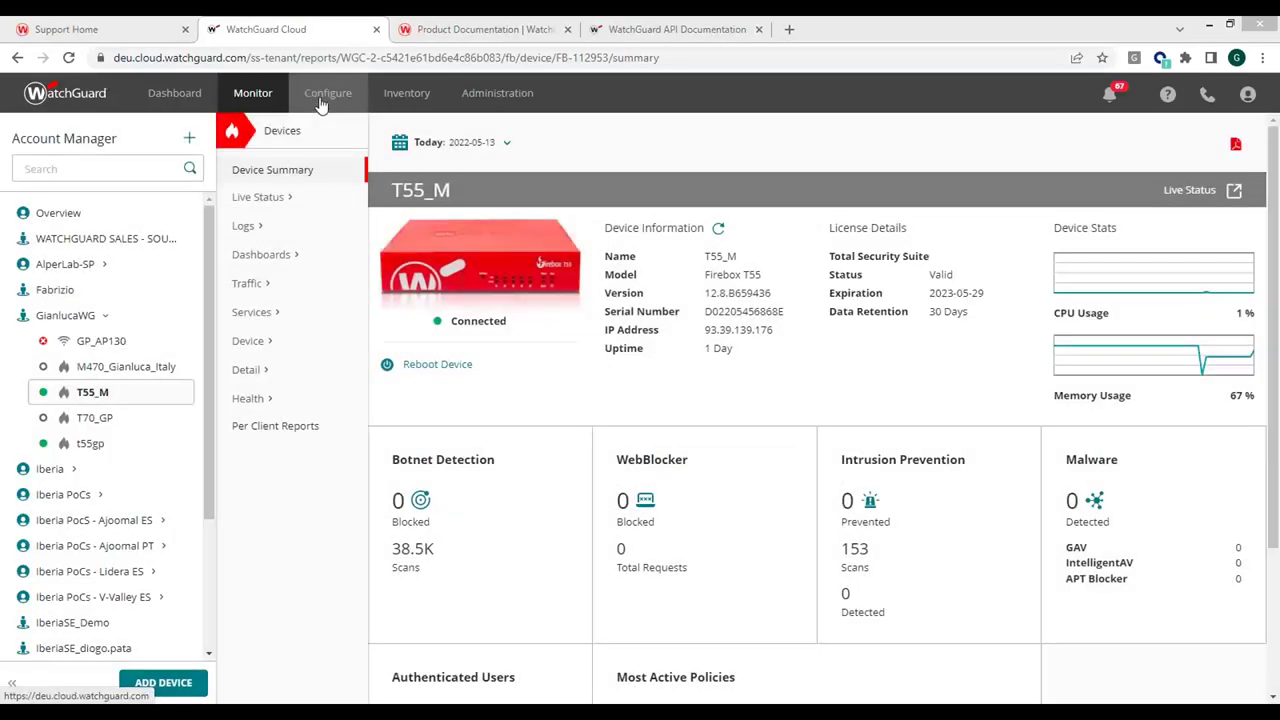
pyautogui.moveTo(318, 112)
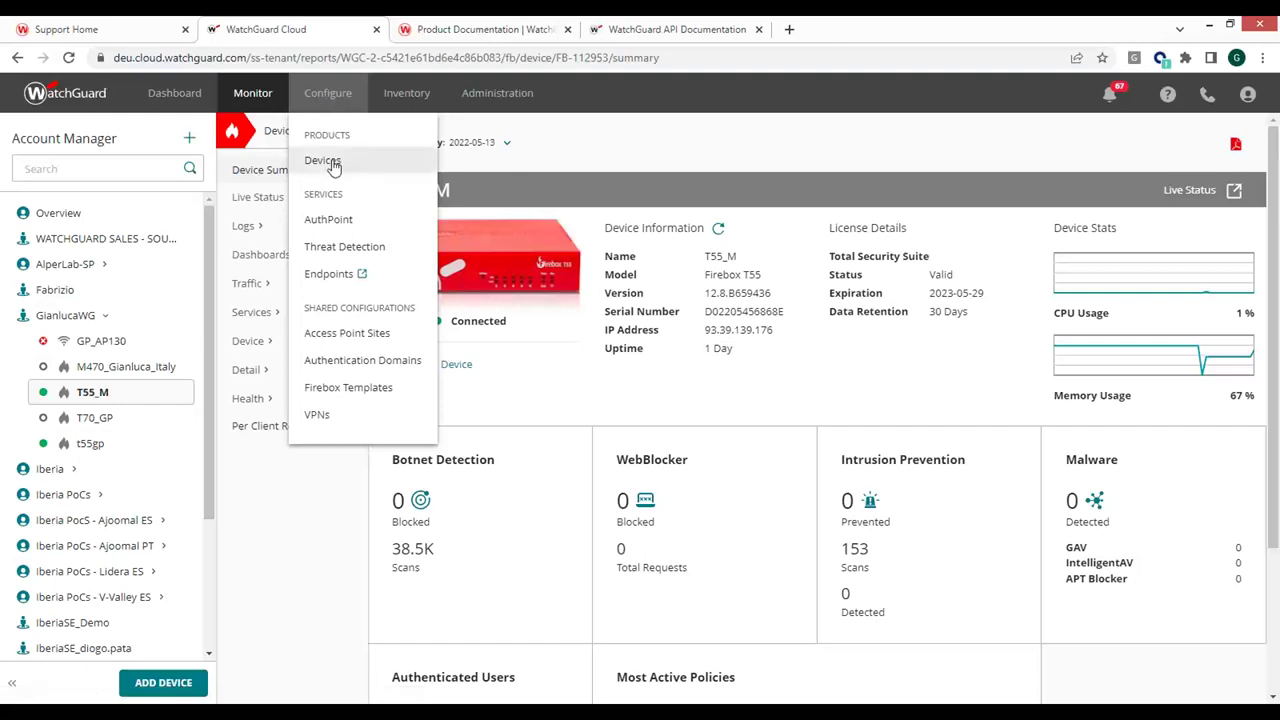
pyautogui.click(330, 161)
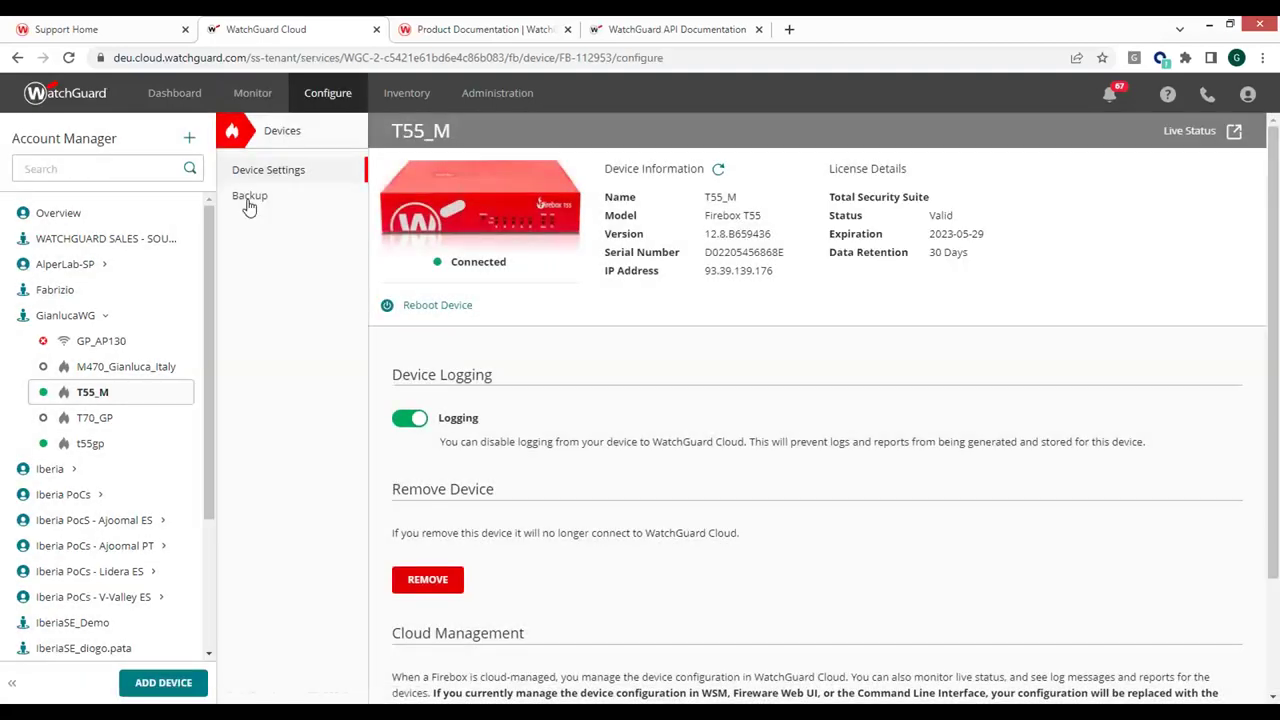
pyautogui.click(249, 196)
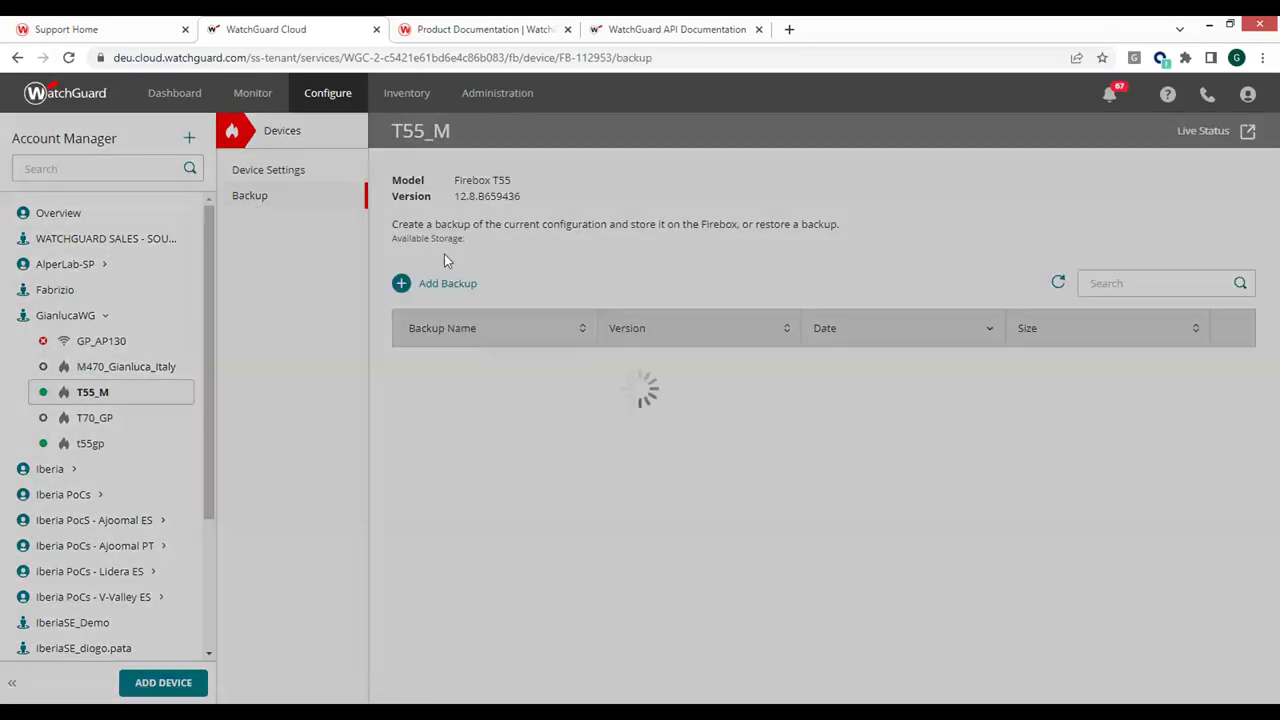